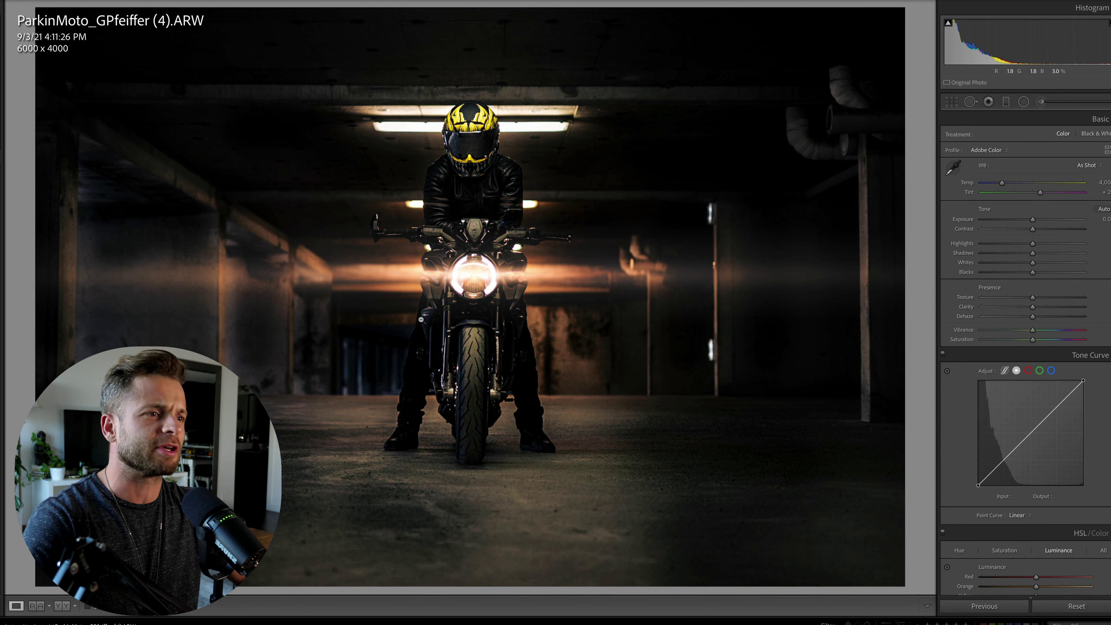
Step: Reset all Develop settings, comparing against the edited version with undo, and finish on the unedited photo
left_click(1074, 606)
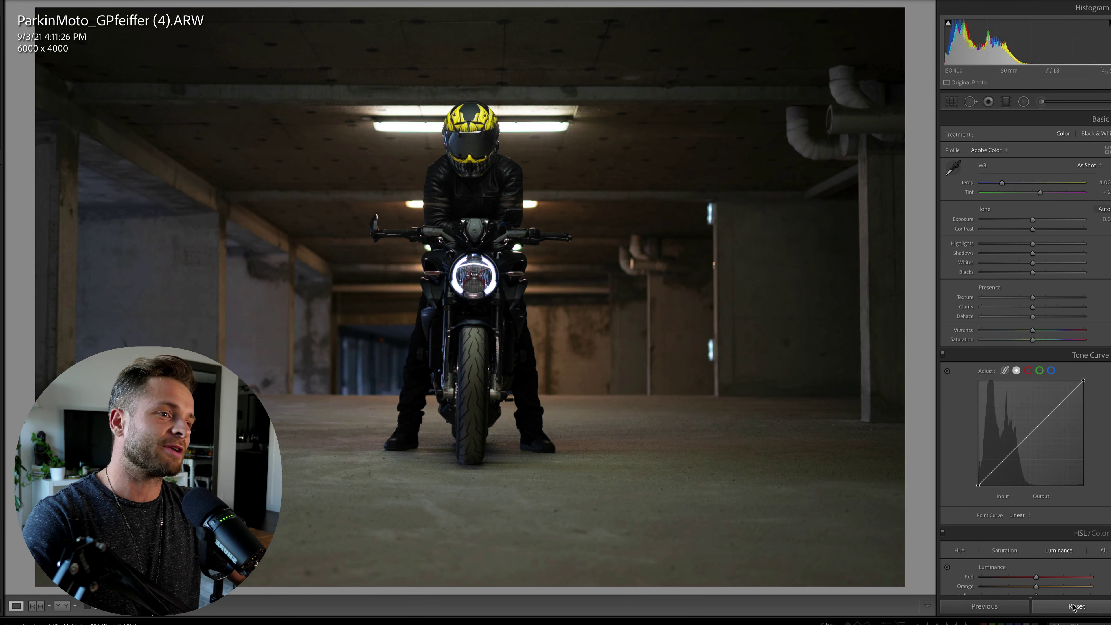
key("ctrl+z")
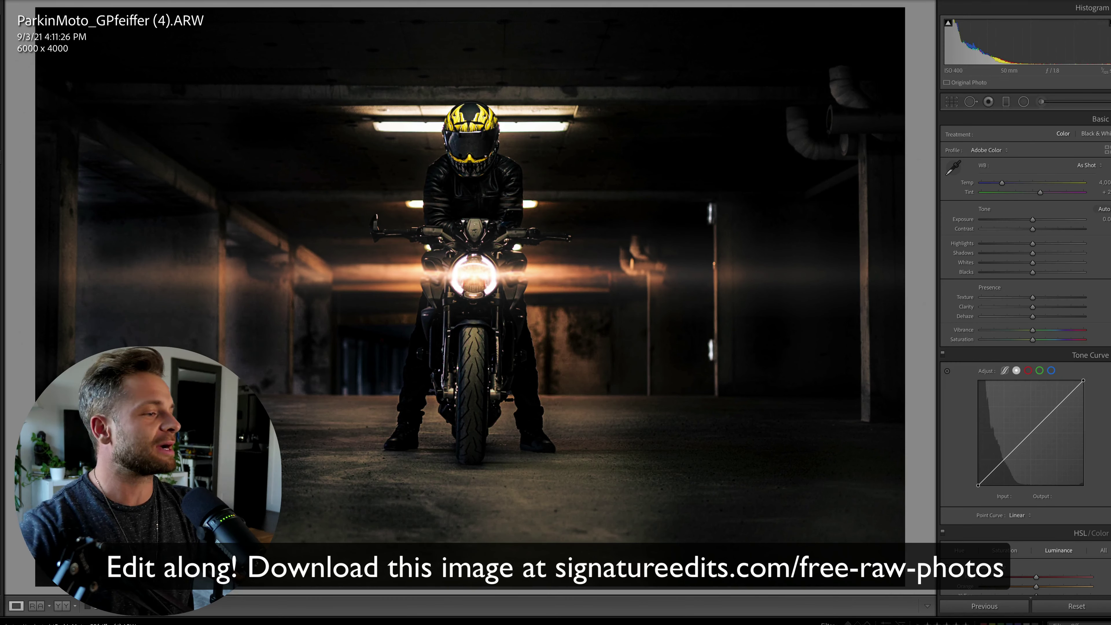
left_click(1049, 611)
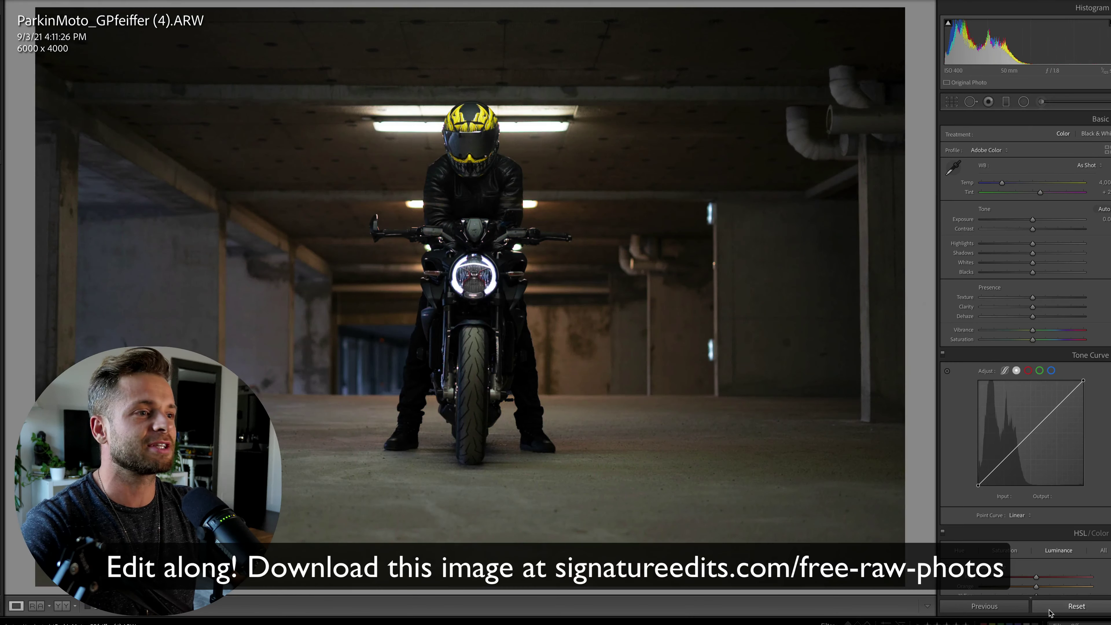
key("ctrl+z")
left_click(1048, 610)
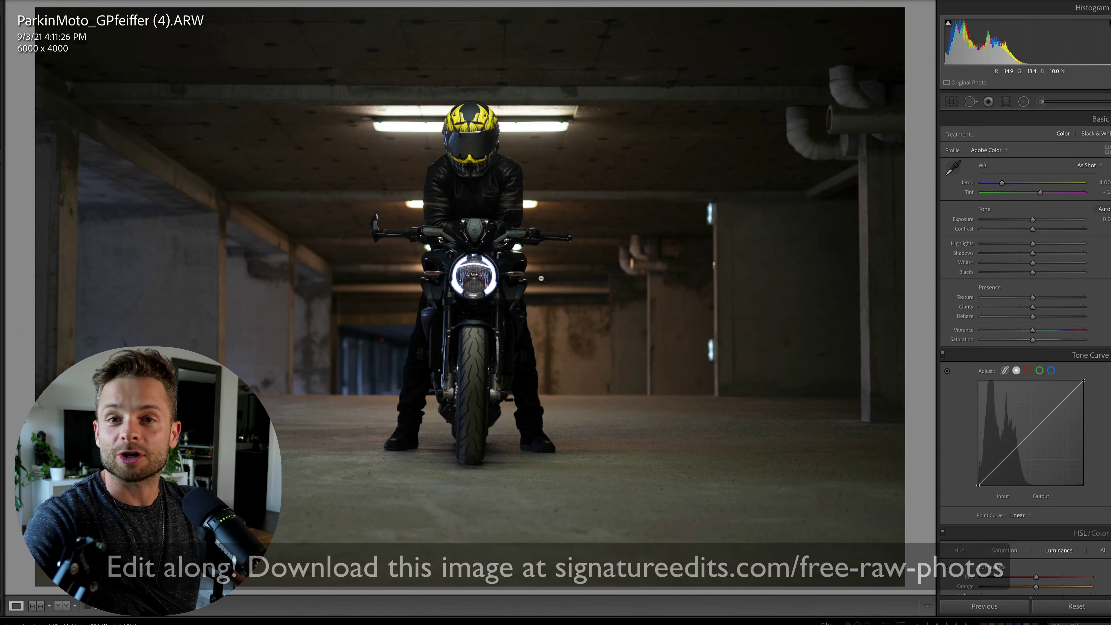
Step: Lower Exposure to -0.4 and start a radial filter with the 15 Brooding Dehaze Darken effect
left_click_drag(1031, 219, 1028, 219)
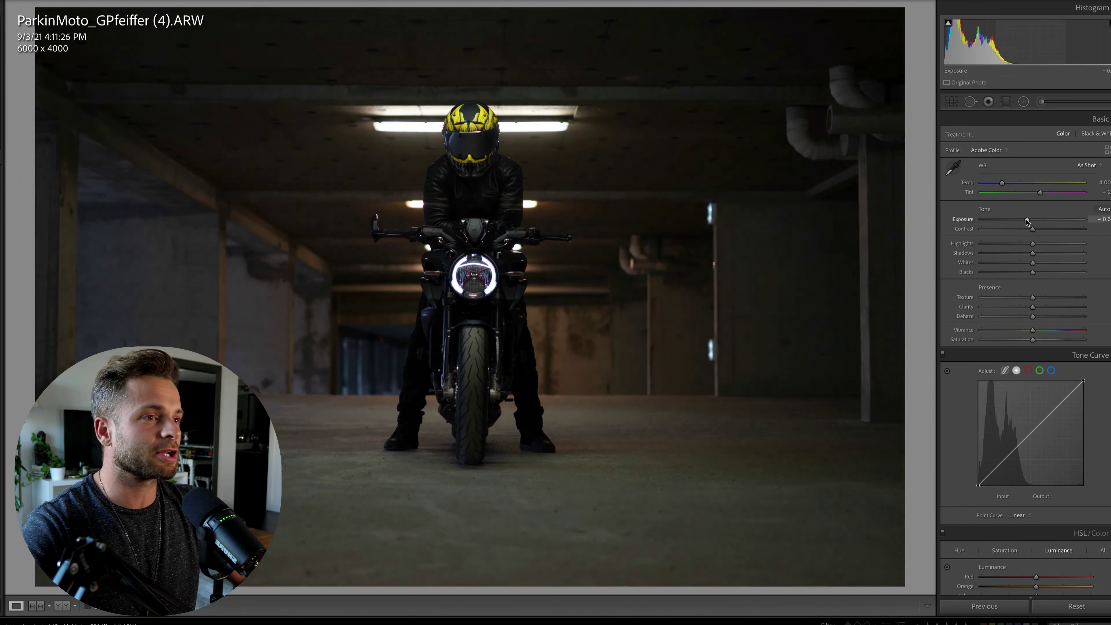
left_click(1024, 101)
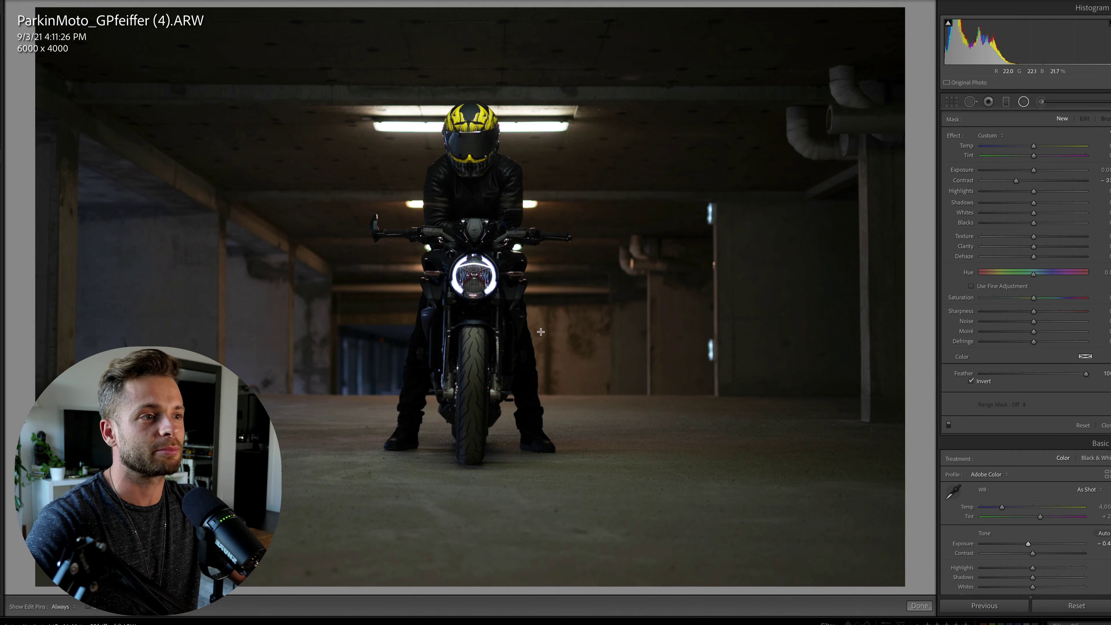
left_click(986, 135)
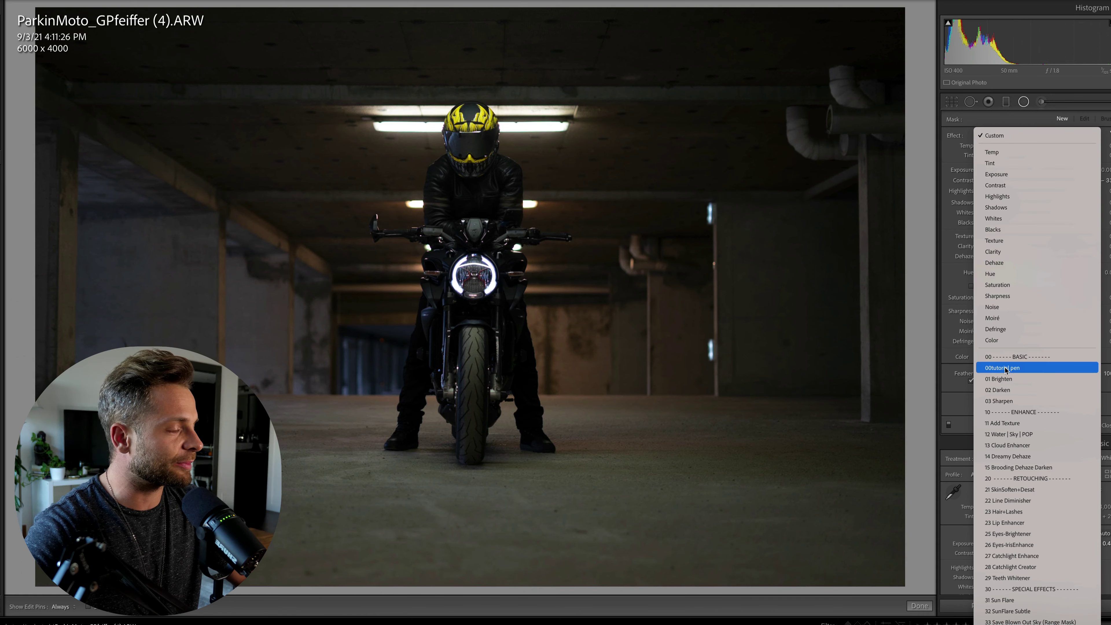
left_click(1041, 467)
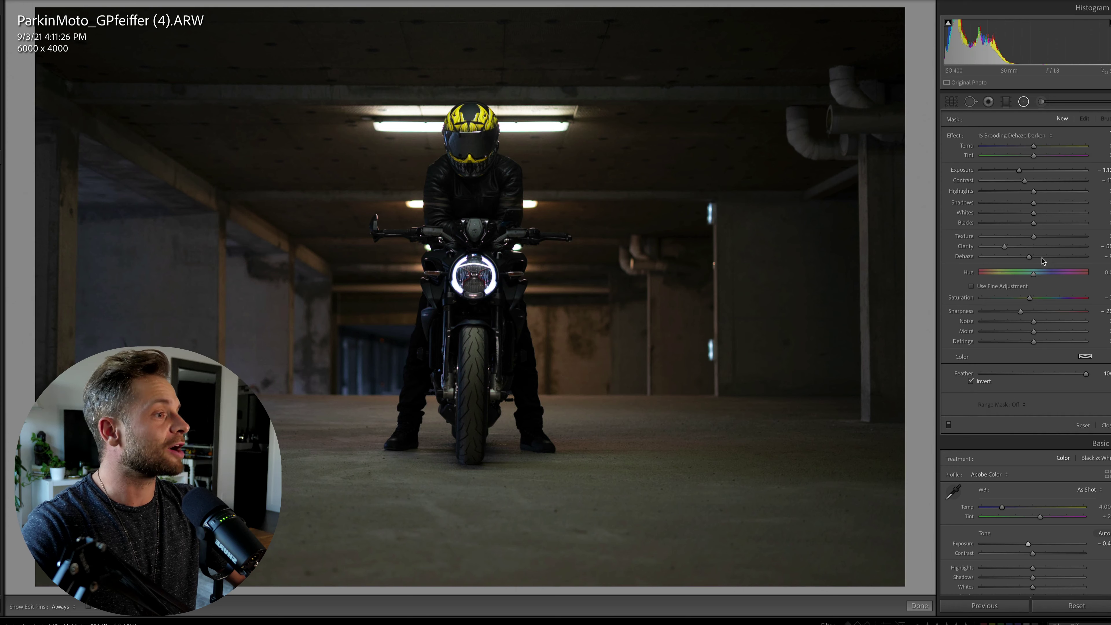
left_click(997, 139)
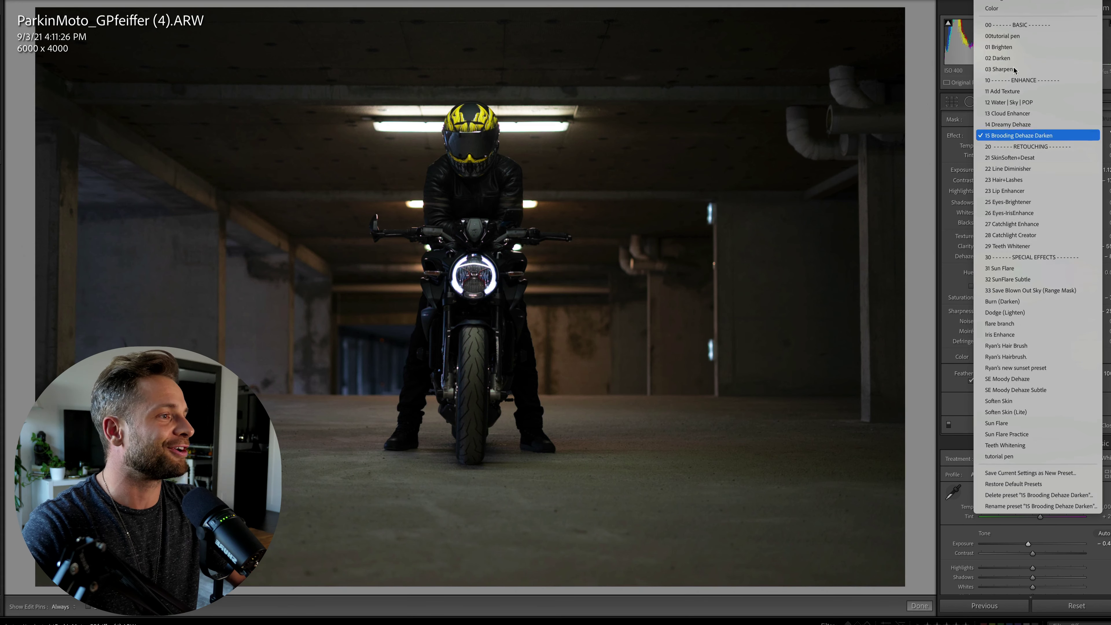
left_click(1018, 135)
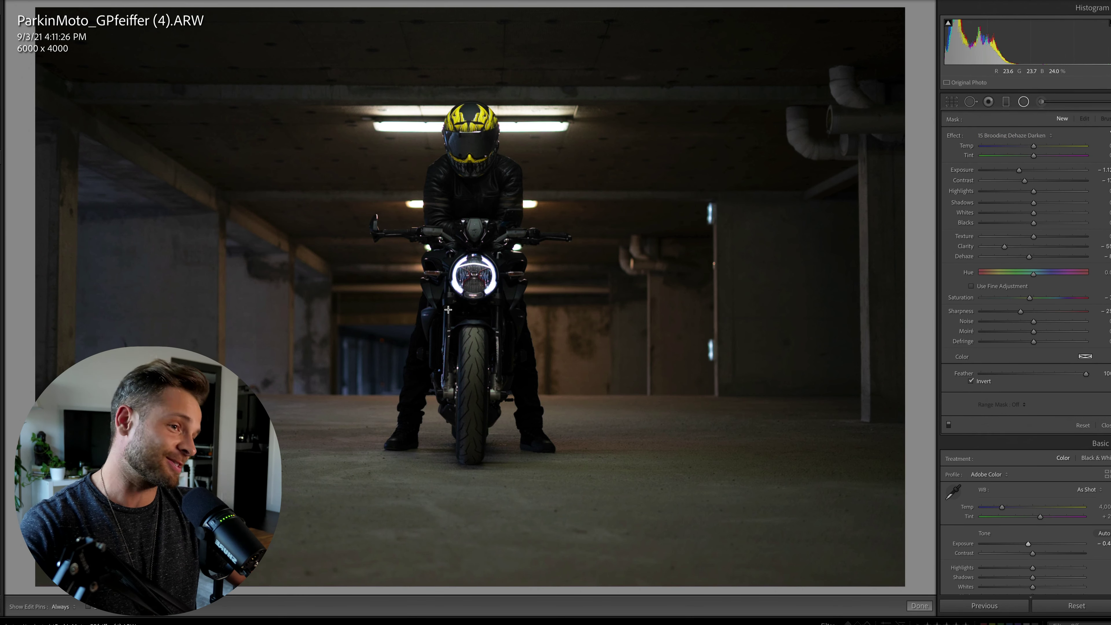
Step: Draw an oval around the rider and invert it so the garage outside darkens
left_click_drag(422, 197, 538, 533)
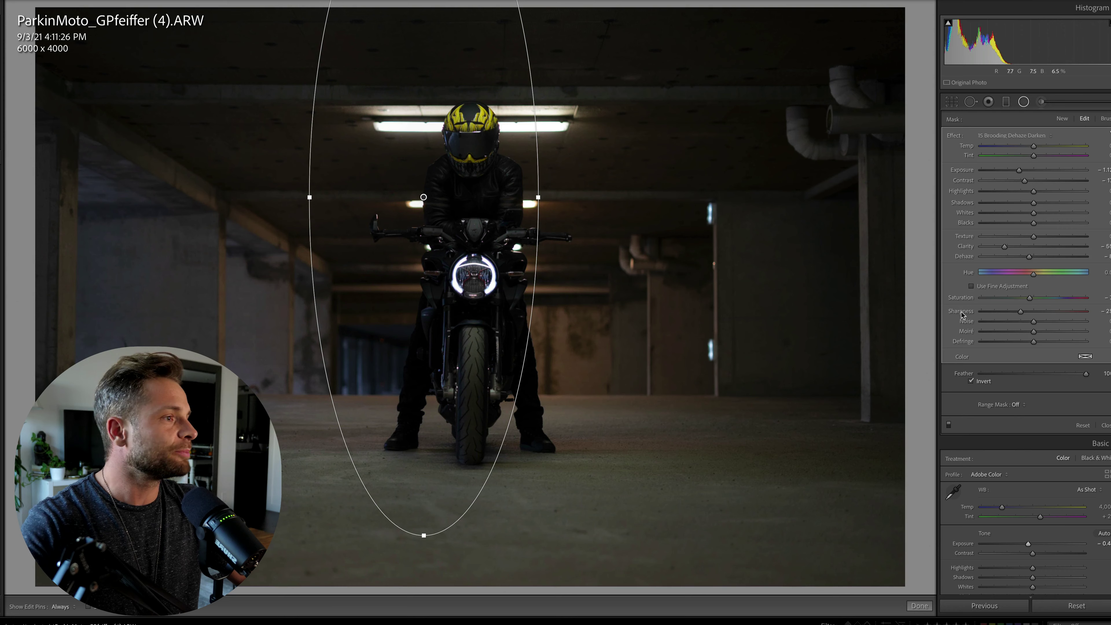
left_click_drag(458, 229, 495, 264)
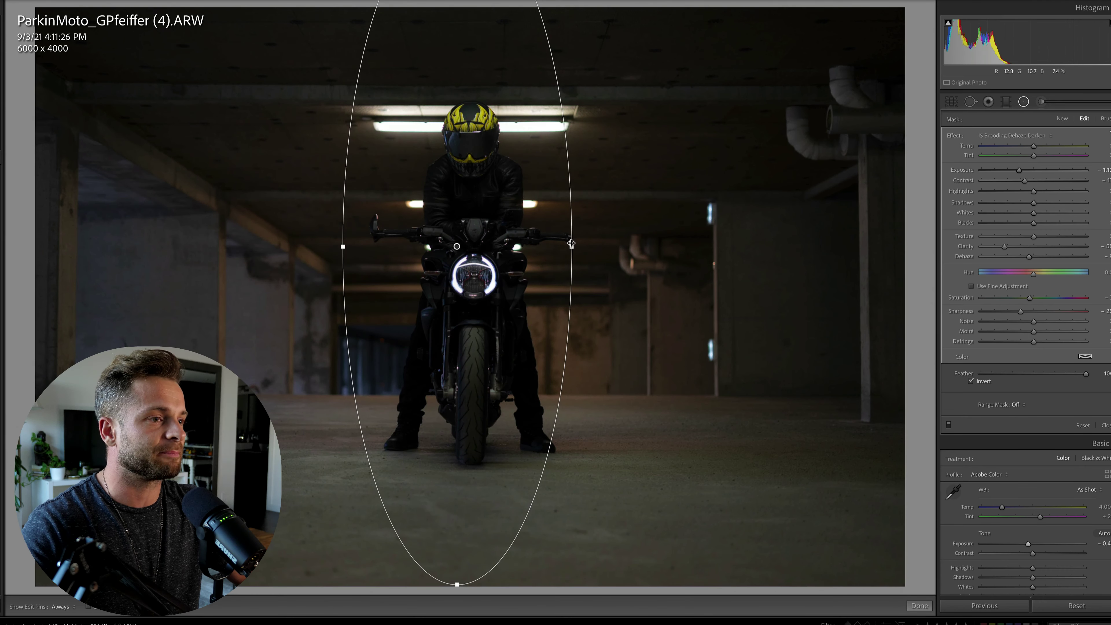
left_click_drag(570, 244, 637, 247)
key("o")
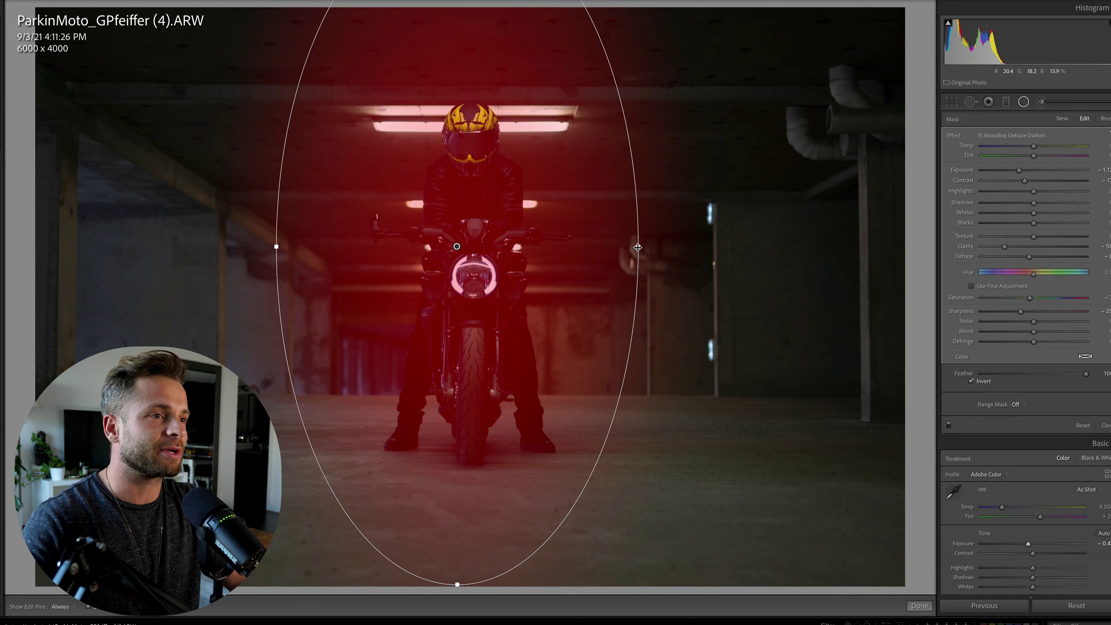
key("apostrophe")
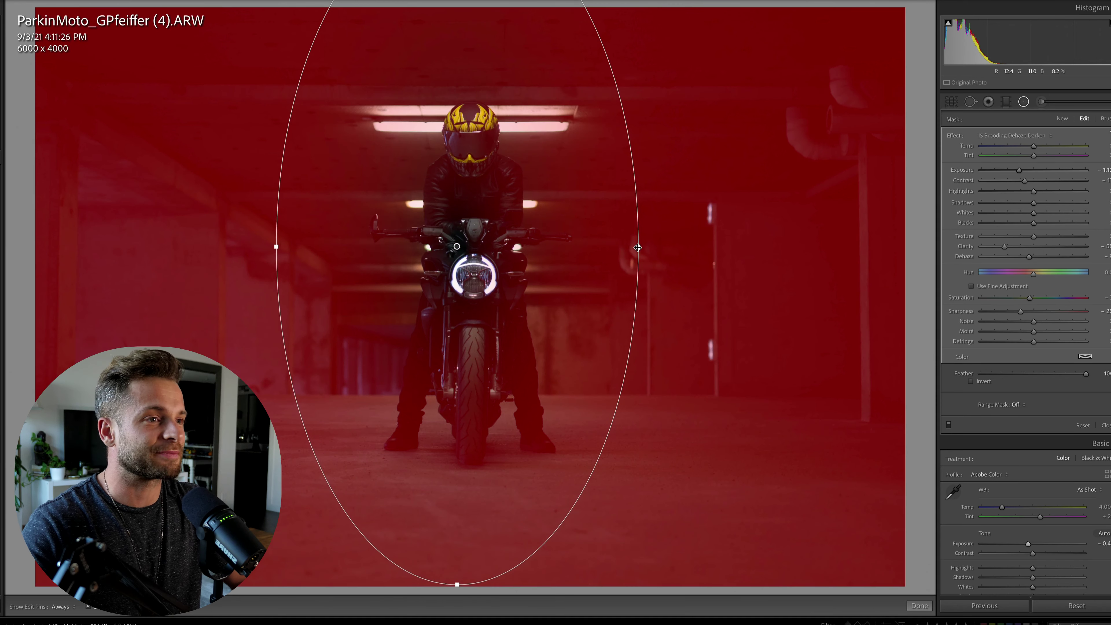
key("o")
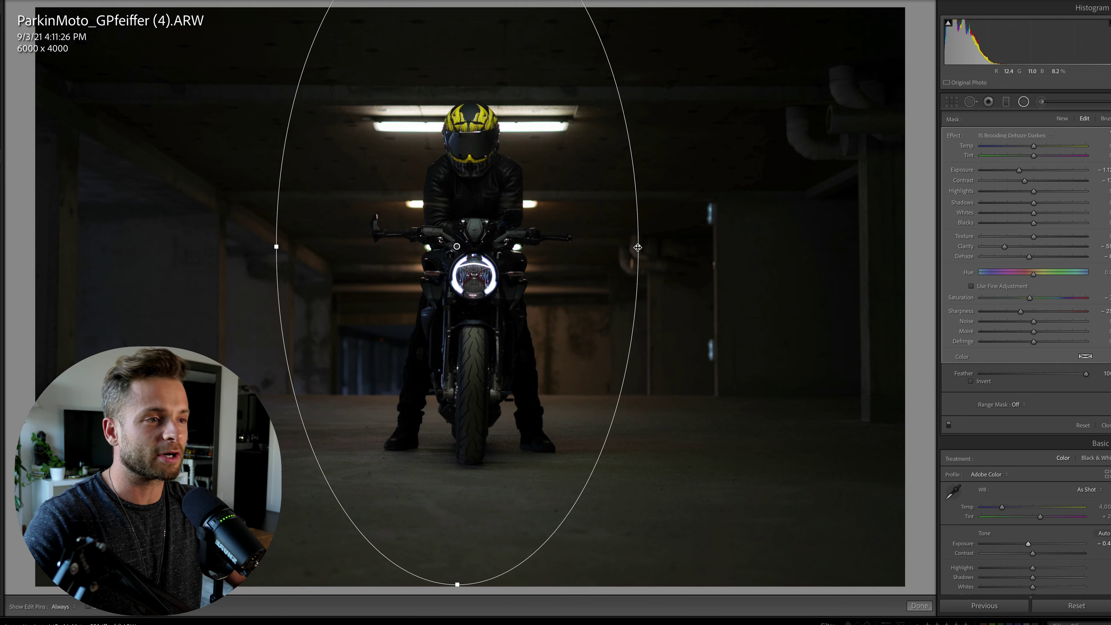
key("Delete")
key("ctrl+z")
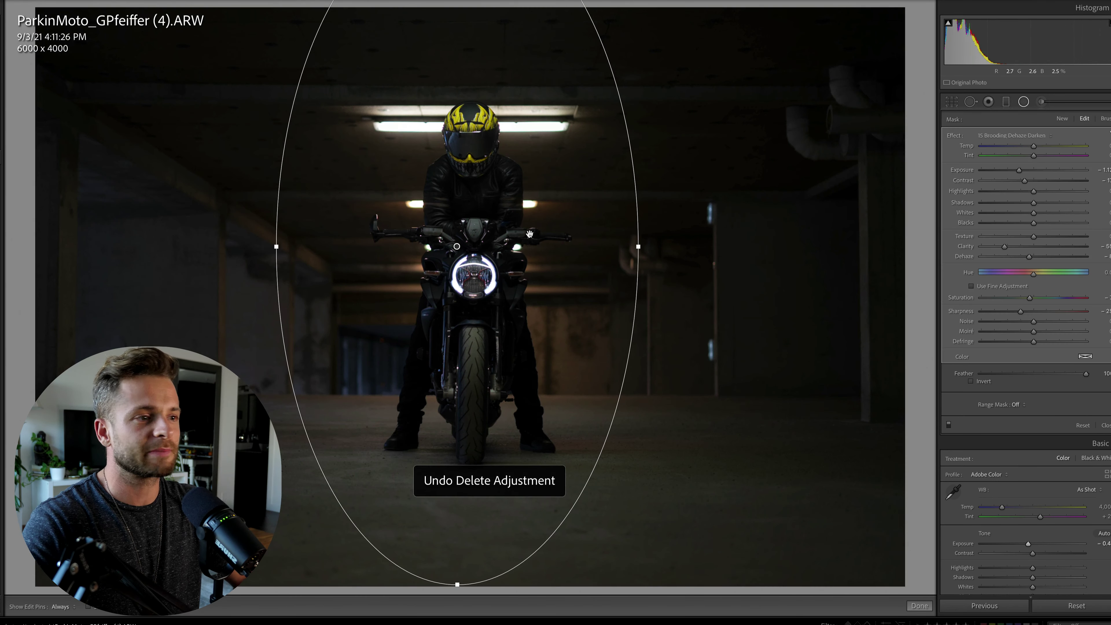
Step: Ease Clarity to -49, widen and recentre the oval, then finish the radial filter
left_click_drag(1004, 247, 1013, 247)
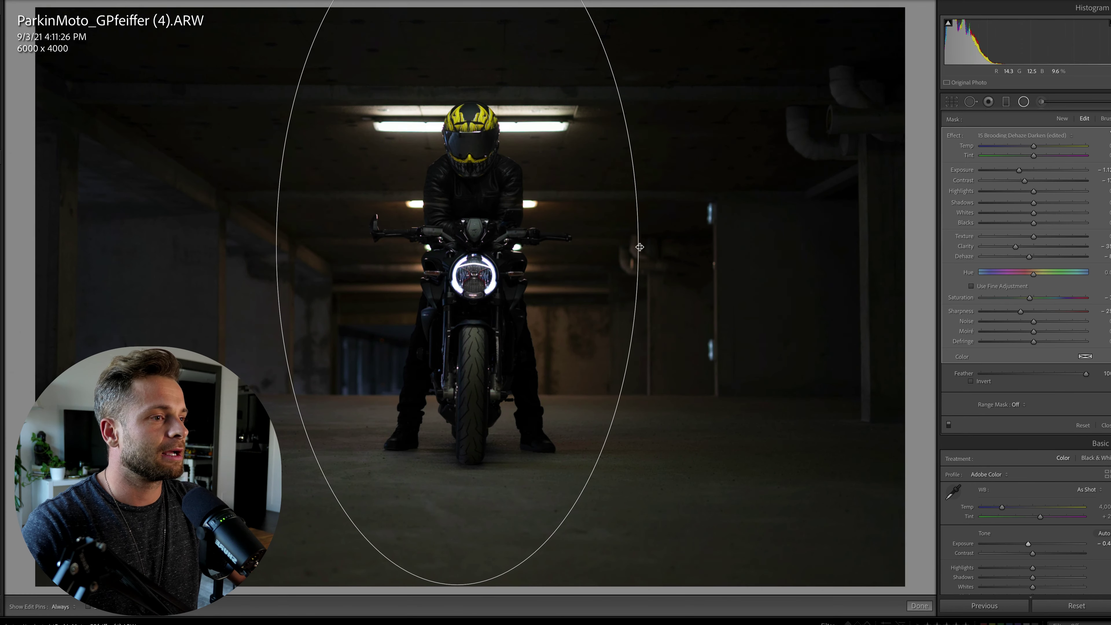
left_click_drag(639, 247, 665, 248)
left_click_drag(562, 276, 535, 281)
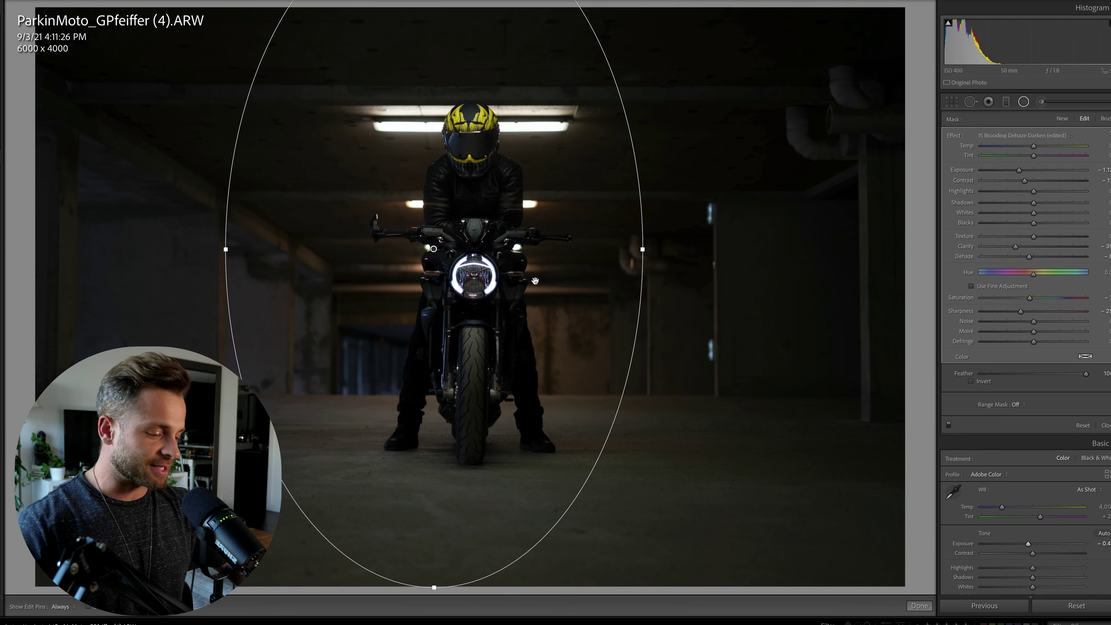
key("shift+m")
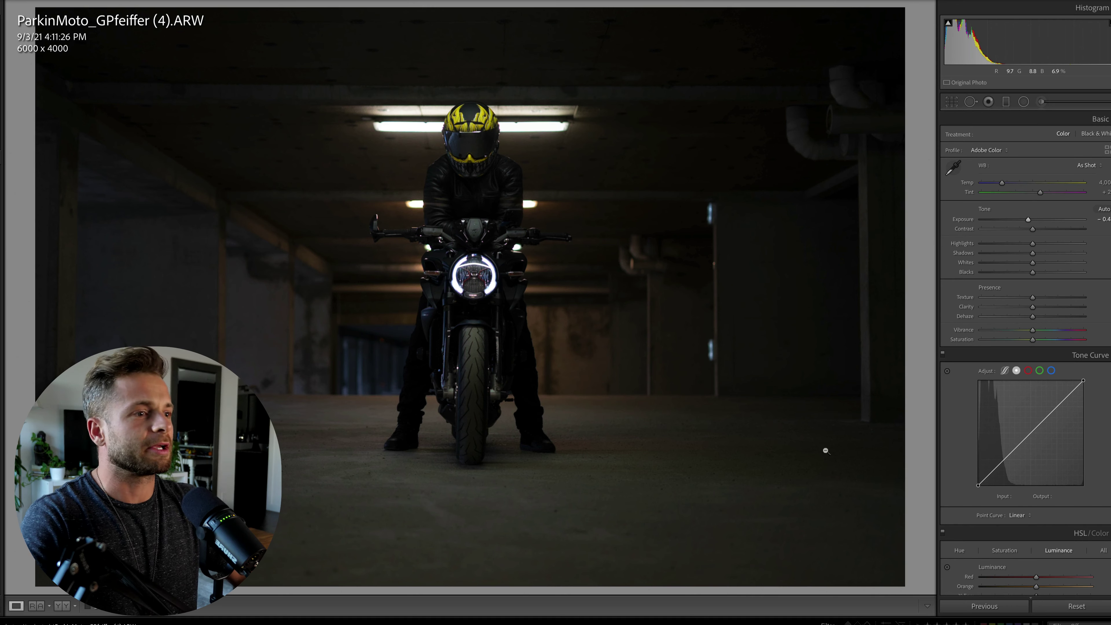
Step: Start a Brooding Dehaze Darken brush and paint the left wall, showing the mask overlay
left_click(1041, 102)
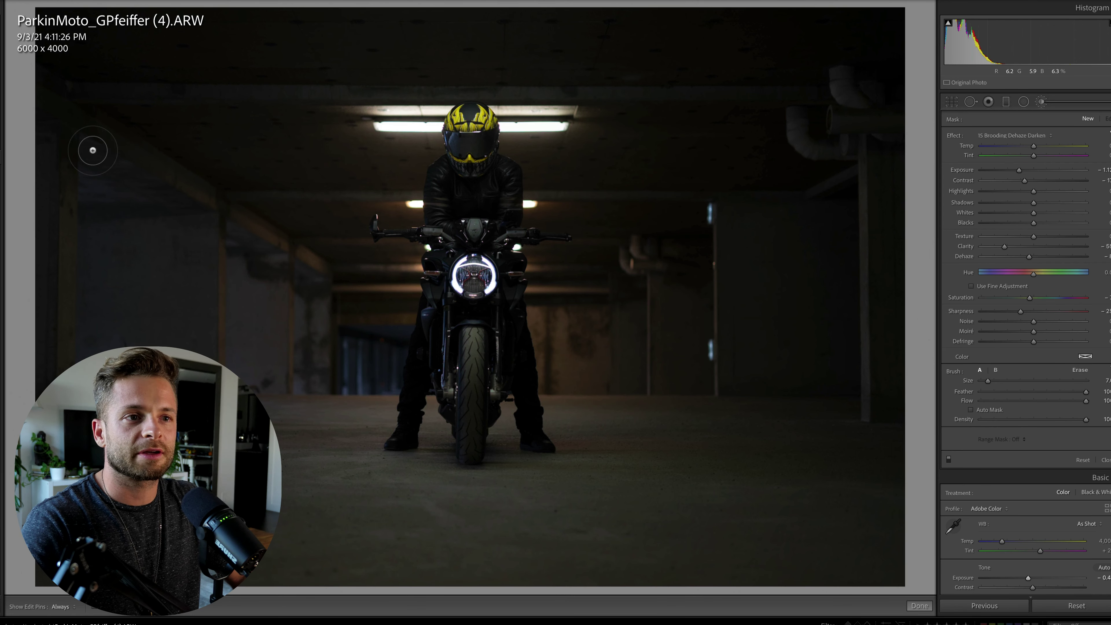
scroll(98, 213, "down", 3)
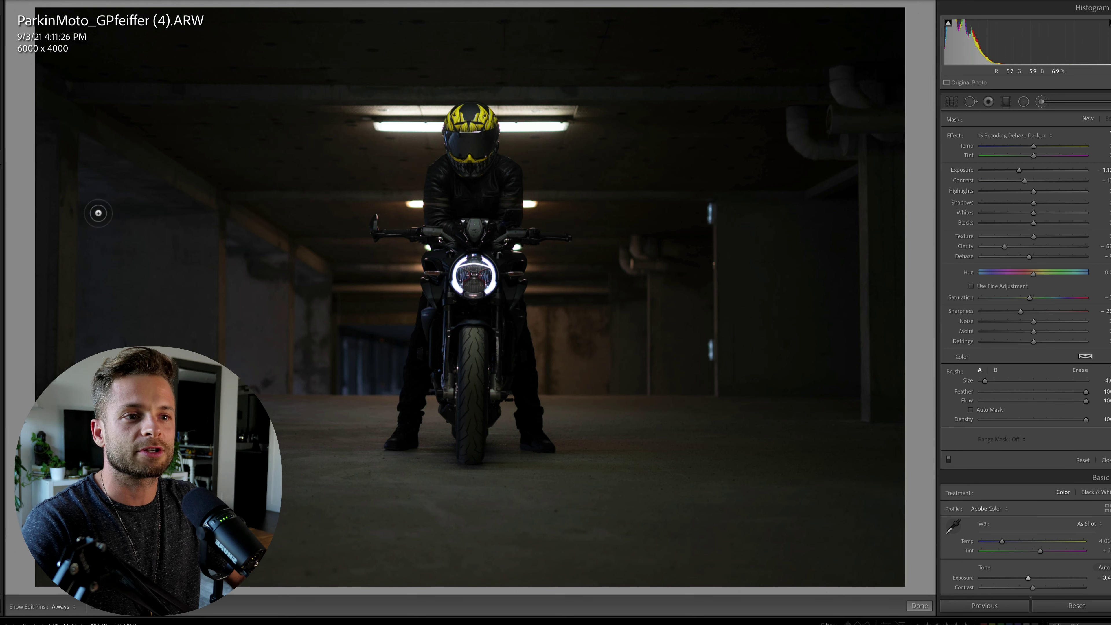
left_click_drag(91, 213, 113, 213)
key("h")
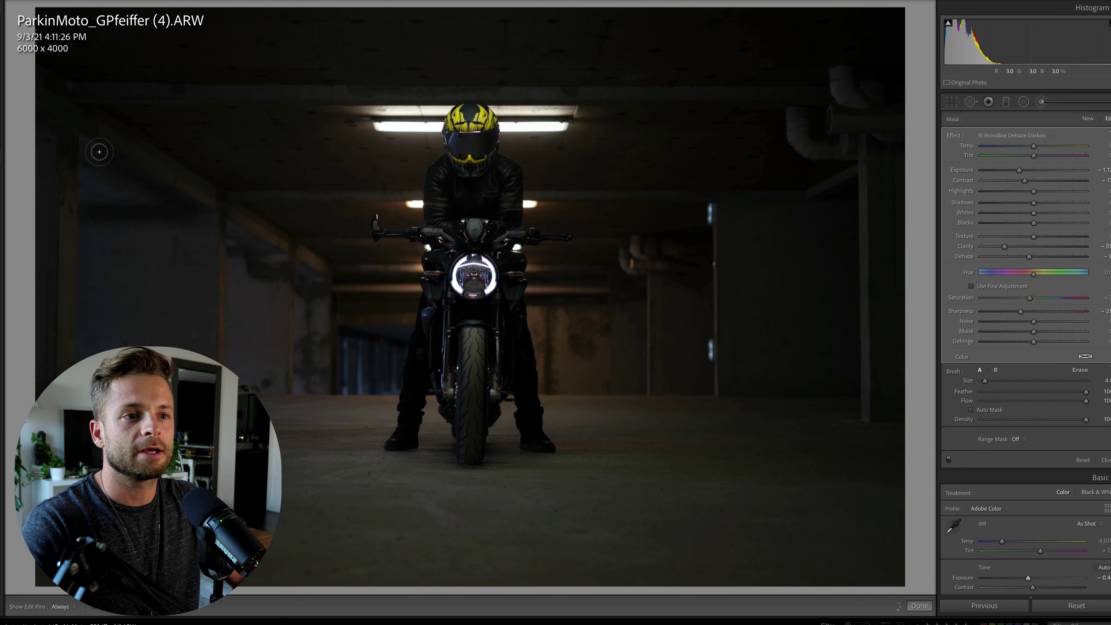
key("h")
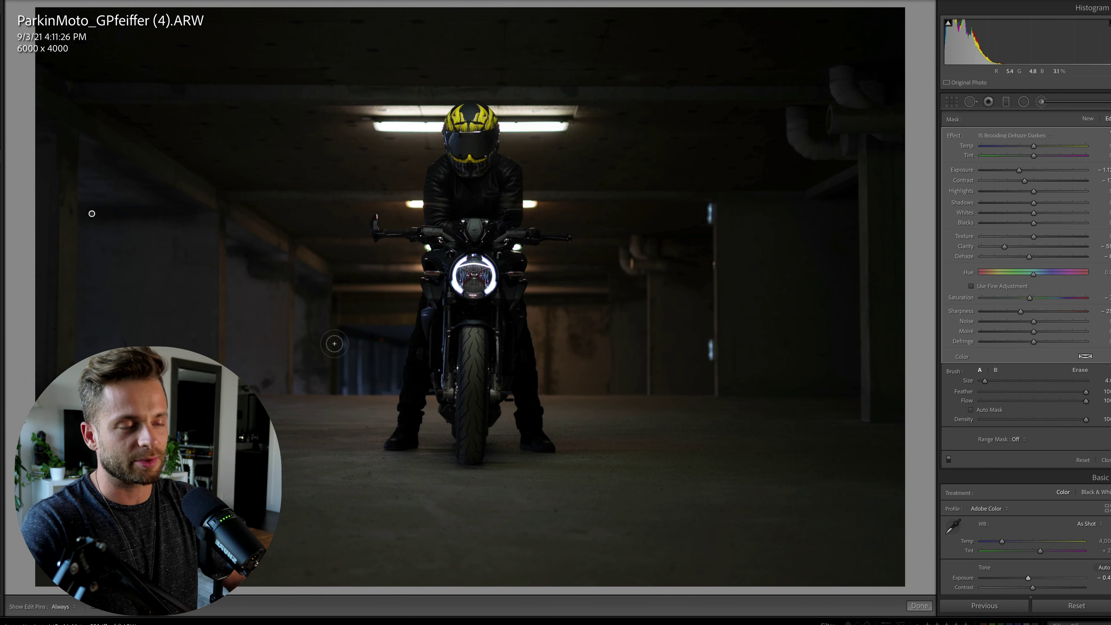
key("o")
Step: Darken the left edge, the ceiling beams and top of the ceiling, and the right pipe
scroll(36, 336, "up", 1)
mouse_move(36, 335)
left_mouse_down()
mouse_move(43, 372)
mouse_move(44, 79)
mouse_move(216, 199)
left_mouse_up()
left_click_drag(133, 119, 349, 122)
key("h")
mouse_move(53, 72)
left_mouse_down()
mouse_move(855, 68)
mouse_move(885, 95)
left_mouse_up()
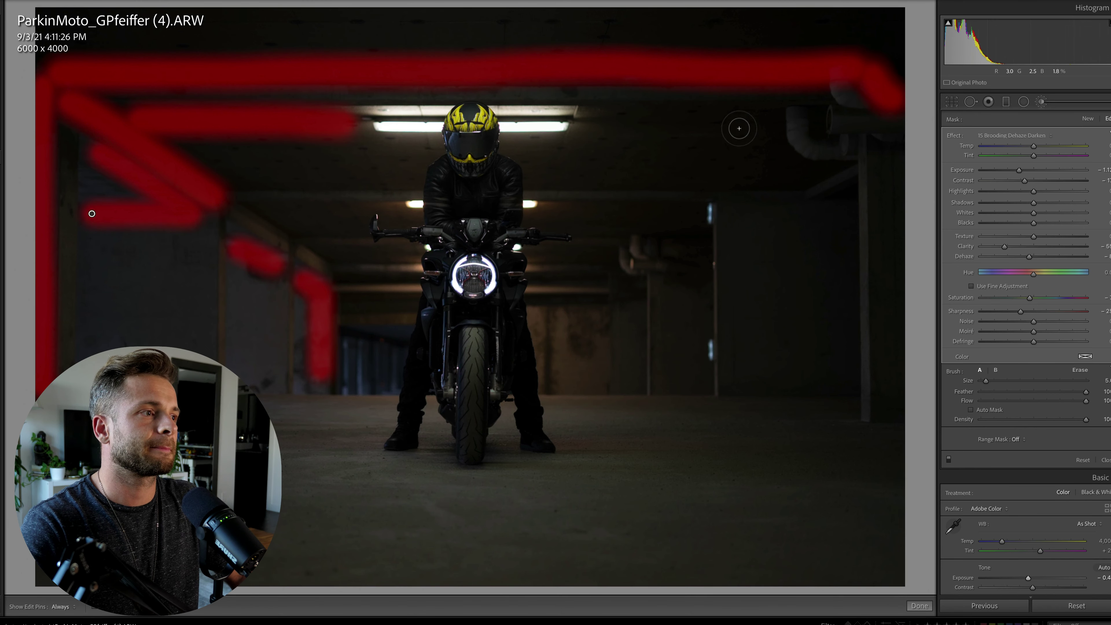
mouse_move(763, 110)
left_mouse_down()
mouse_move(765, 149)
mouse_move(803, 180)
mouse_move(844, 188)
mouse_move(825, 451)
left_mouse_up()
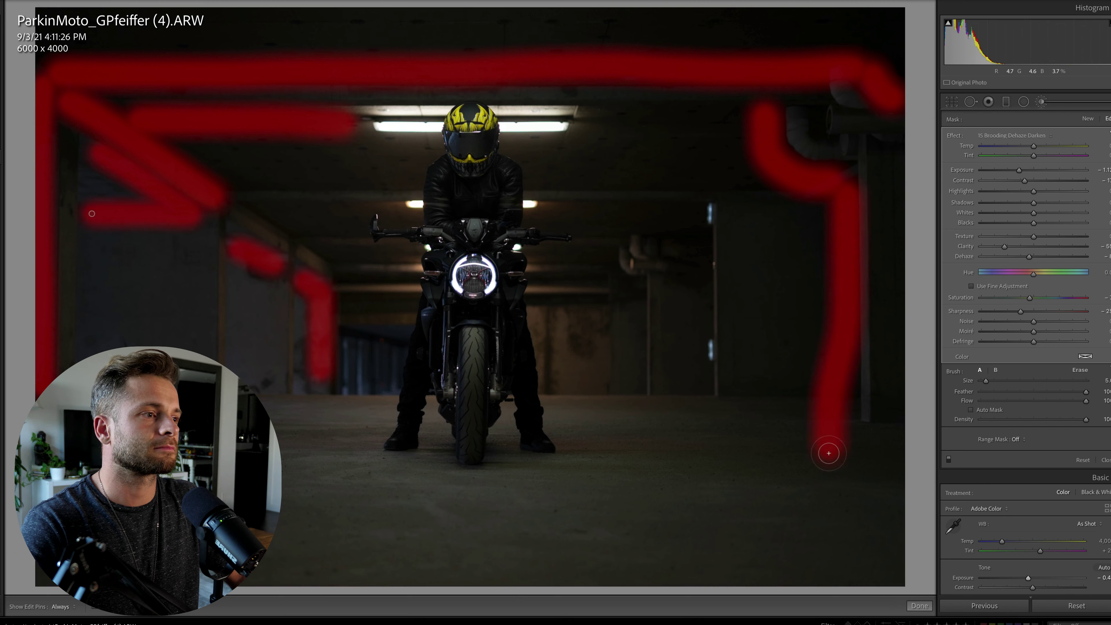
Step: Darken the right wall and areas beside the headlight, then delete and restore to compare
scroll(770, 236, "up", 3)
mouse_move(771, 235)
left_mouse_down()
mouse_move(770, 389)
mouse_move(786, 391)
mouse_move(771, 222)
mouse_move(742, 161)
mouse_move(683, 132)
mouse_move(600, 148)
mouse_move(644, 173)
left_mouse_up()
key("h")
scroll(631, 197, "down", 4)
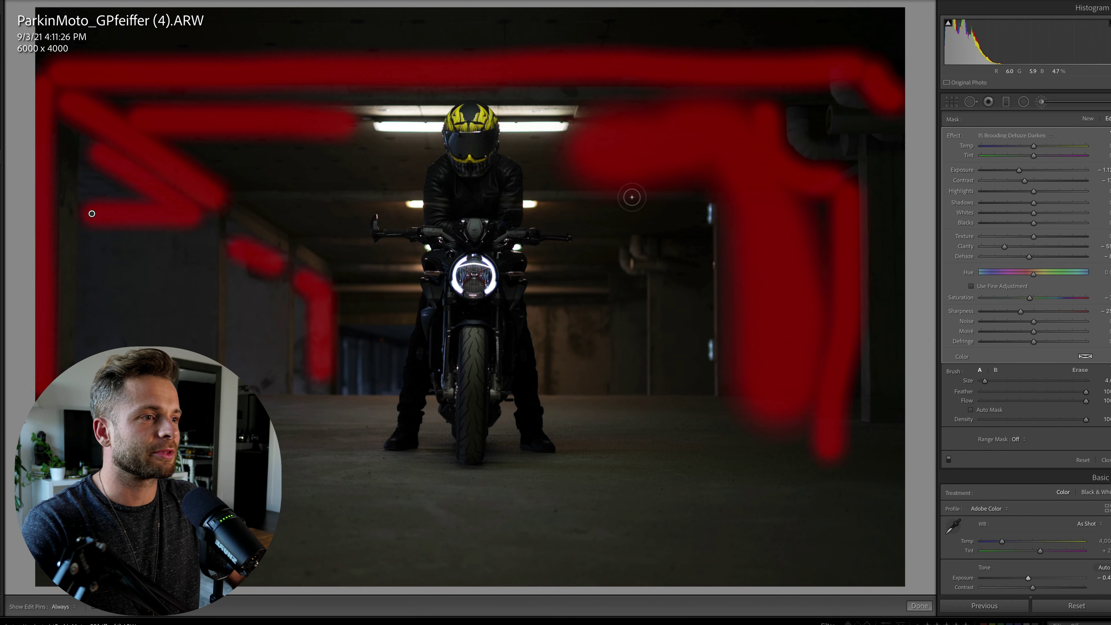
mouse_move(598, 212)
left_mouse_down()
mouse_move(689, 273)
mouse_move(696, 264)
mouse_move(662, 206)
mouse_move(615, 206)
mouse_move(694, 240)
left_mouse_up()
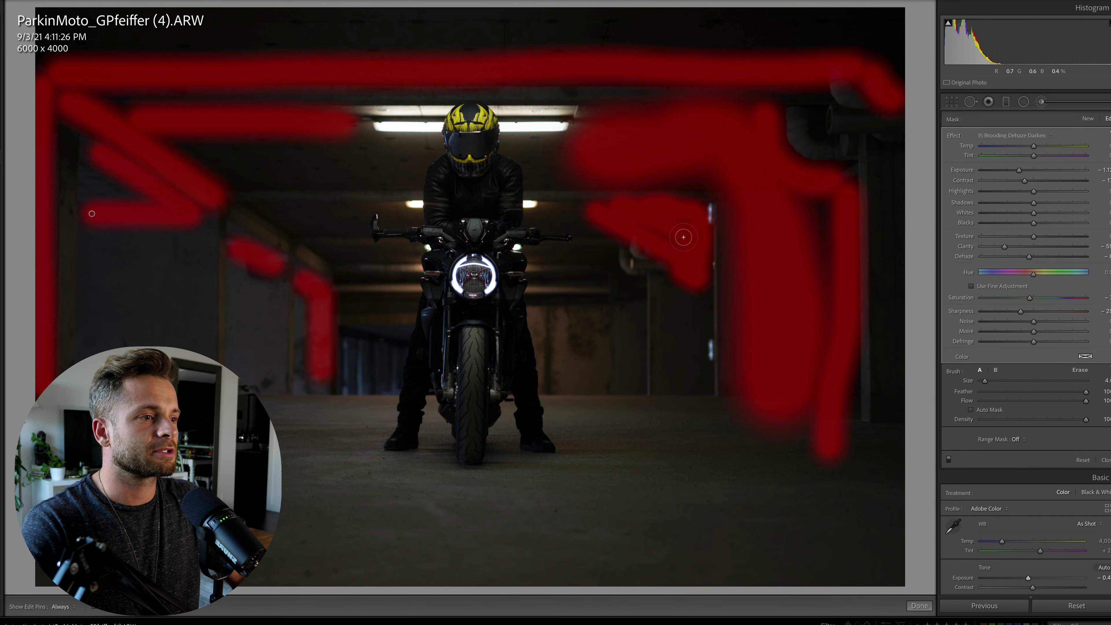
mouse_move(542, 291)
left_mouse_down()
mouse_move(629, 283)
mouse_move(542, 298)
mouse_move(556, 294)
left_mouse_up()
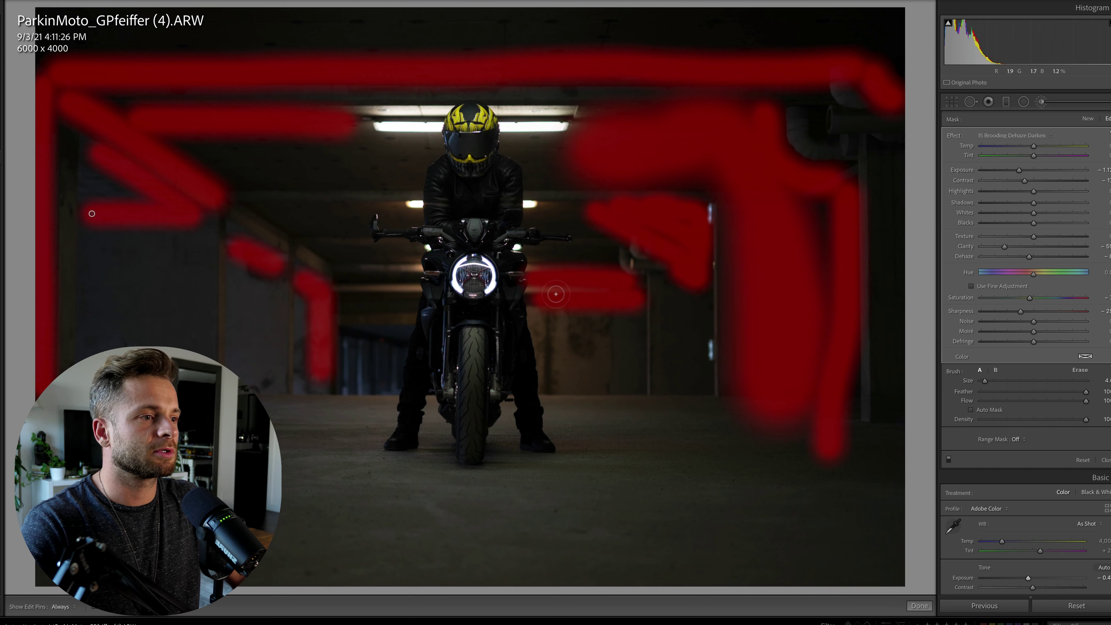
left_click_drag(407, 274, 327, 273)
left_click_drag(398, 302, 328, 302)
mouse_move(372, 343)
left_mouse_down()
mouse_move(354, 339)
mouse_move(383, 341)
left_mouse_up()
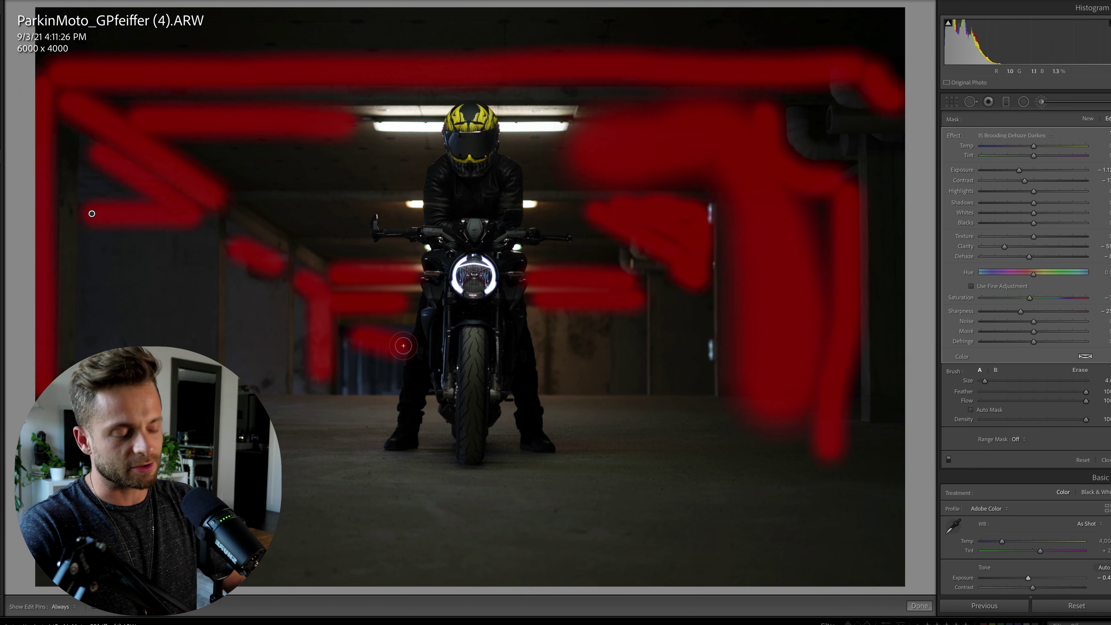
key("o")
key("Delete")
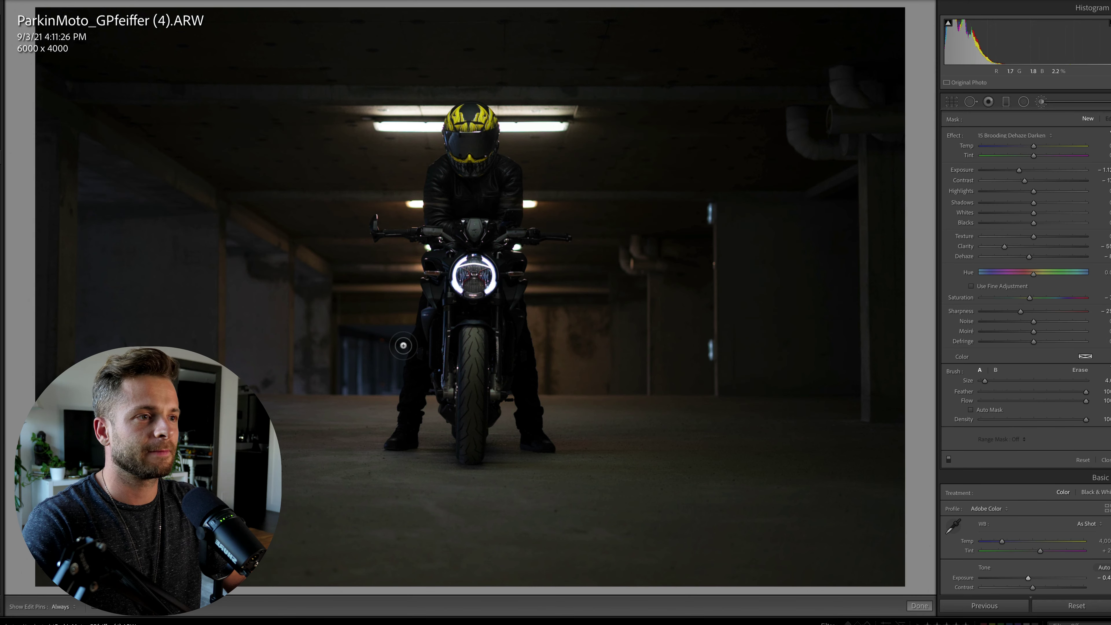
key("ctrl+z")
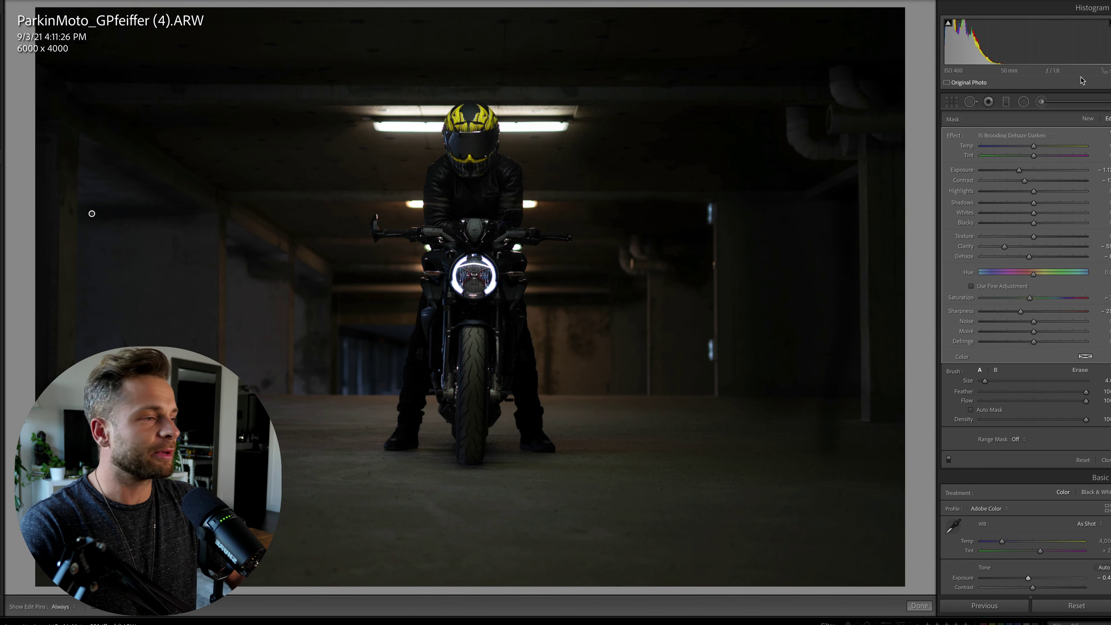
Step: Enlarge the brush and darken the floor along the bottom, comparing with delete and undo
scroll(404, 512, "up", 5)
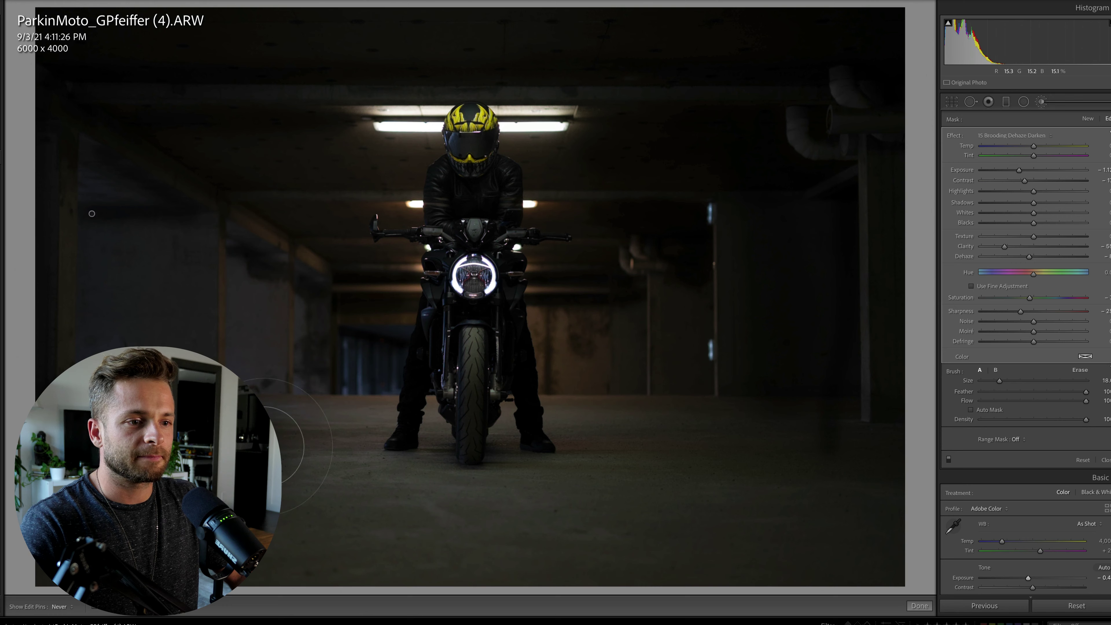
key("h")
mouse_move(496, 566)
left_mouse_down()
mouse_move(460, 559)
mouse_move(700, 535)
mouse_move(672, 556)
mouse_move(755, 533)
mouse_move(752, 477)
mouse_move(625, 436)
left_mouse_up()
key("h")
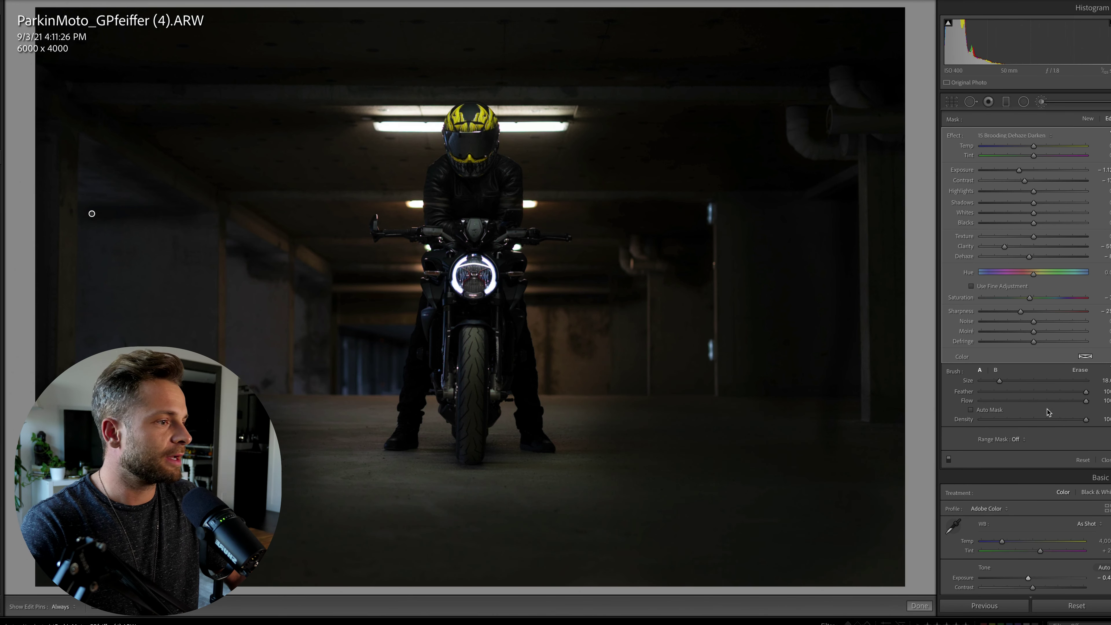
key("h")
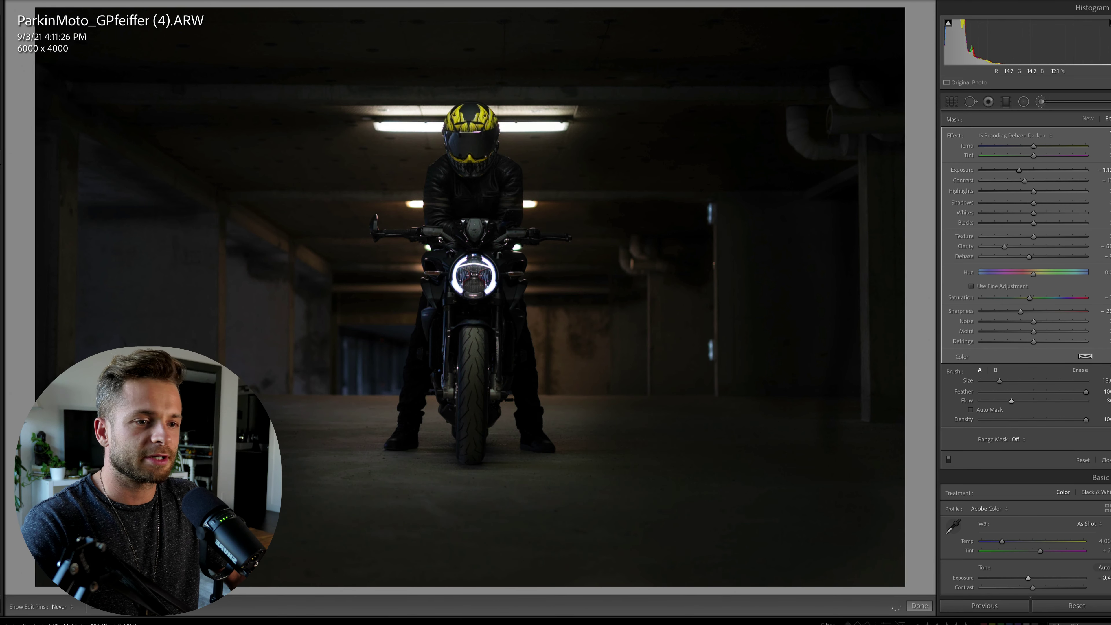
key("h")
key("Delete")
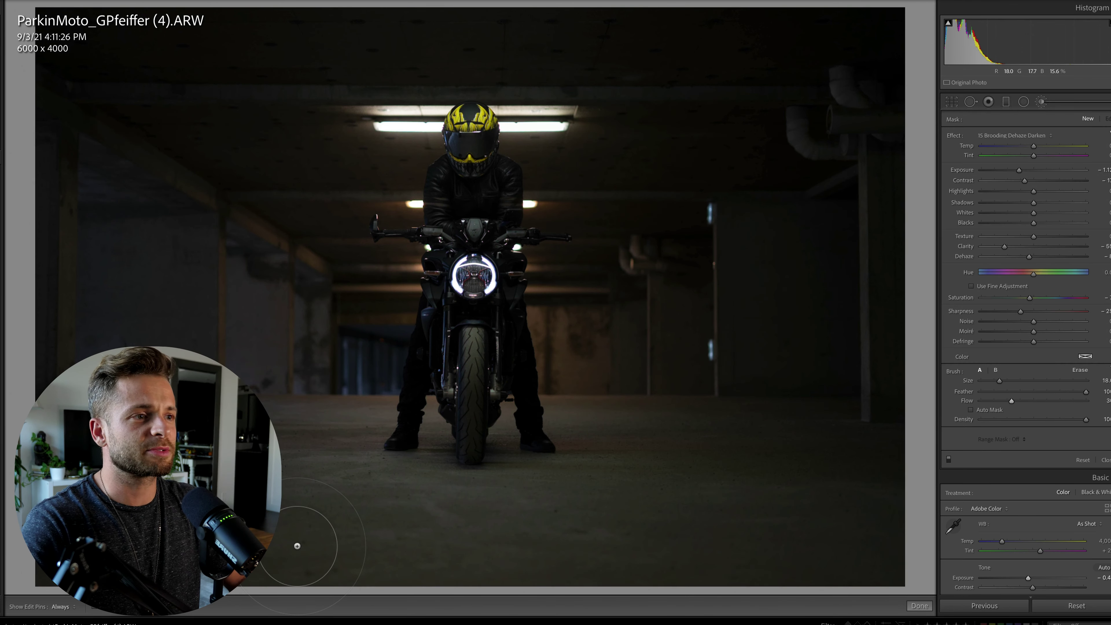
key("ctrl+z")
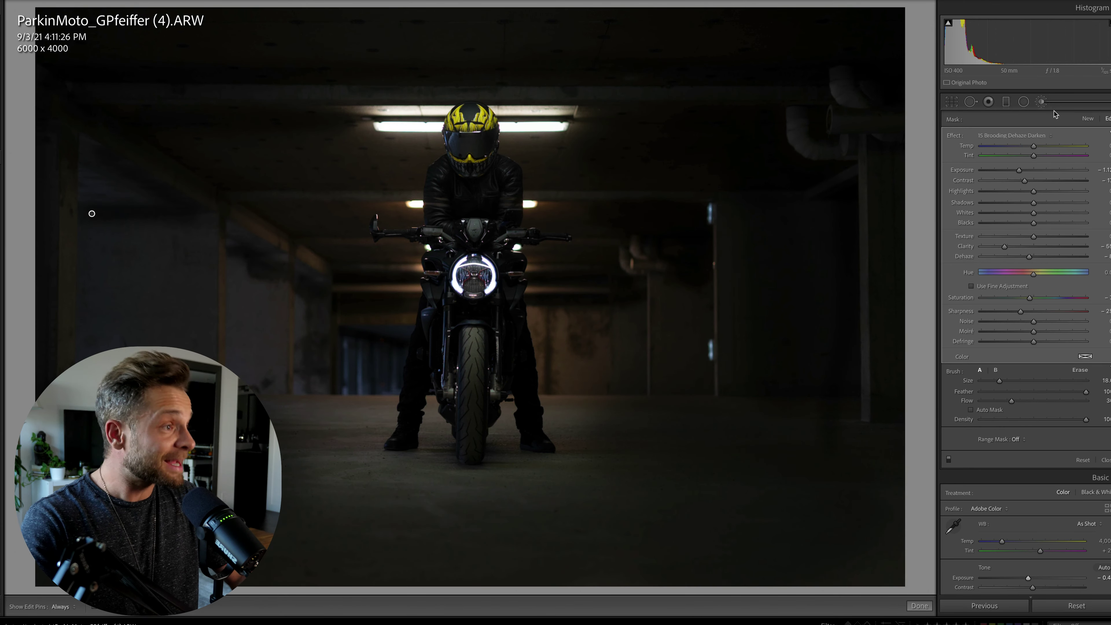
Step: Create a reset brush mask with Clarity 50, Dehaze ~11, Exposure ~0.9, painting the left wall
left_click(1089, 119)
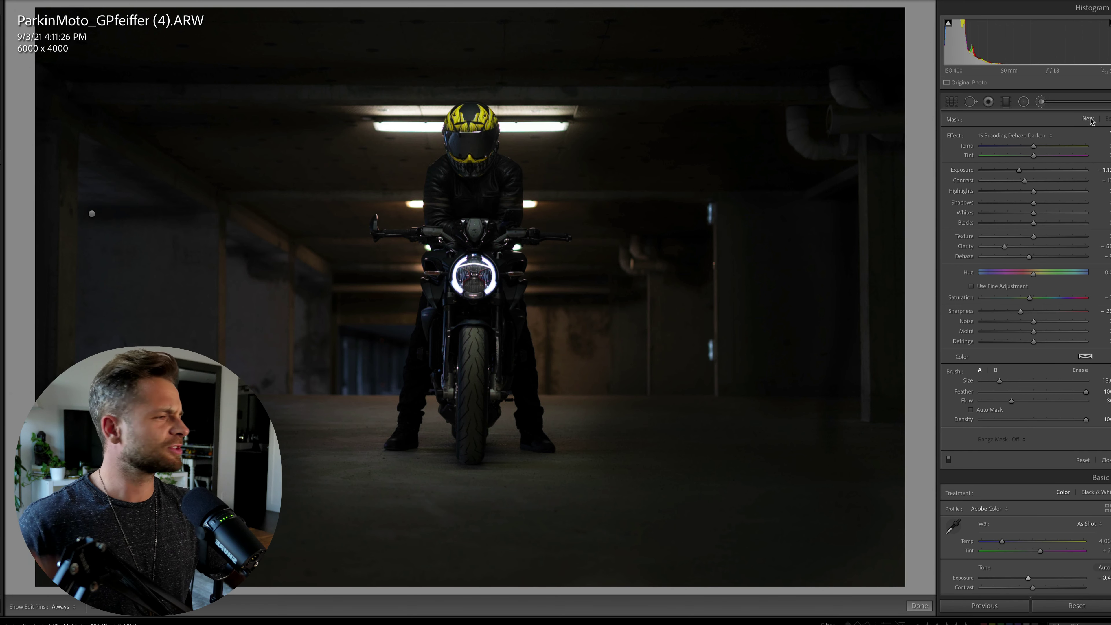
left_click(954, 136, "alt")
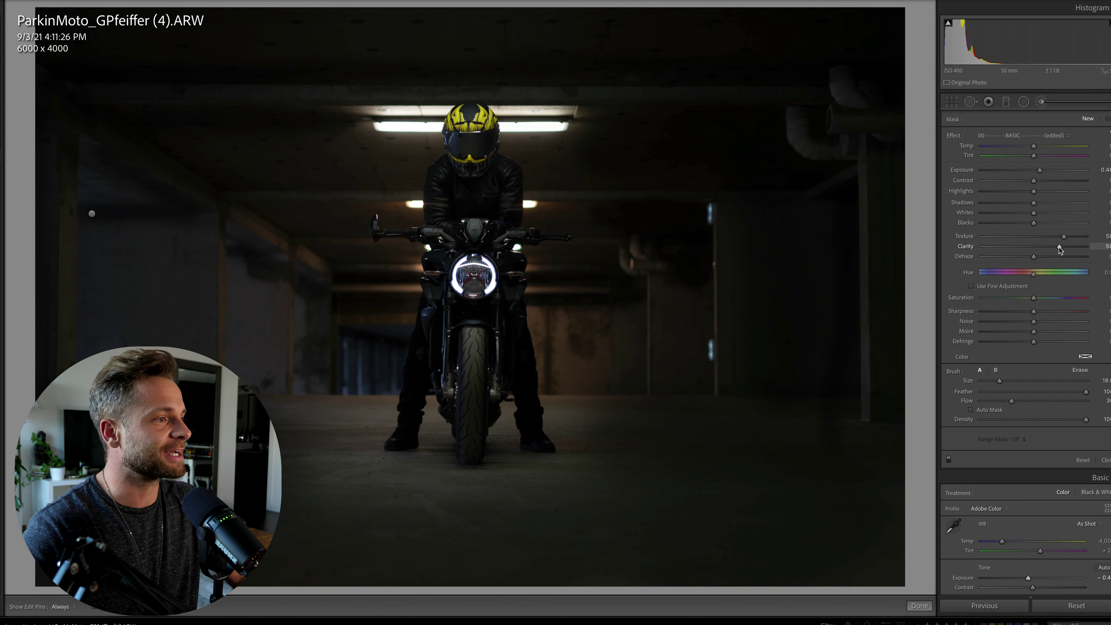
left_click(1058, 247)
left_click(1039, 256)
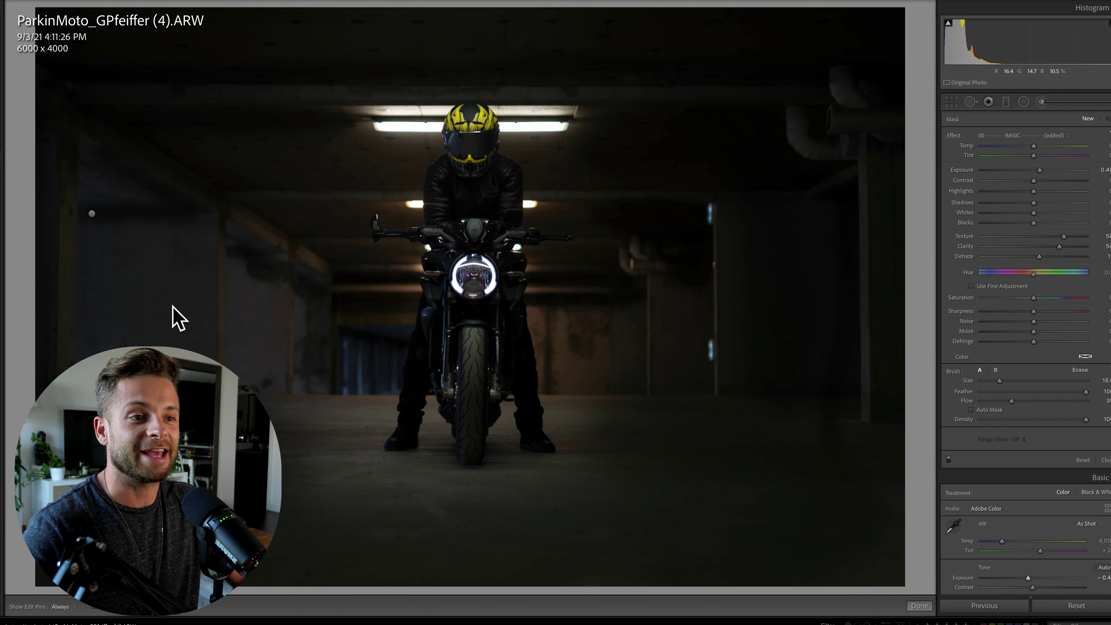
scroll(172, 307, "down", 12)
key("h")
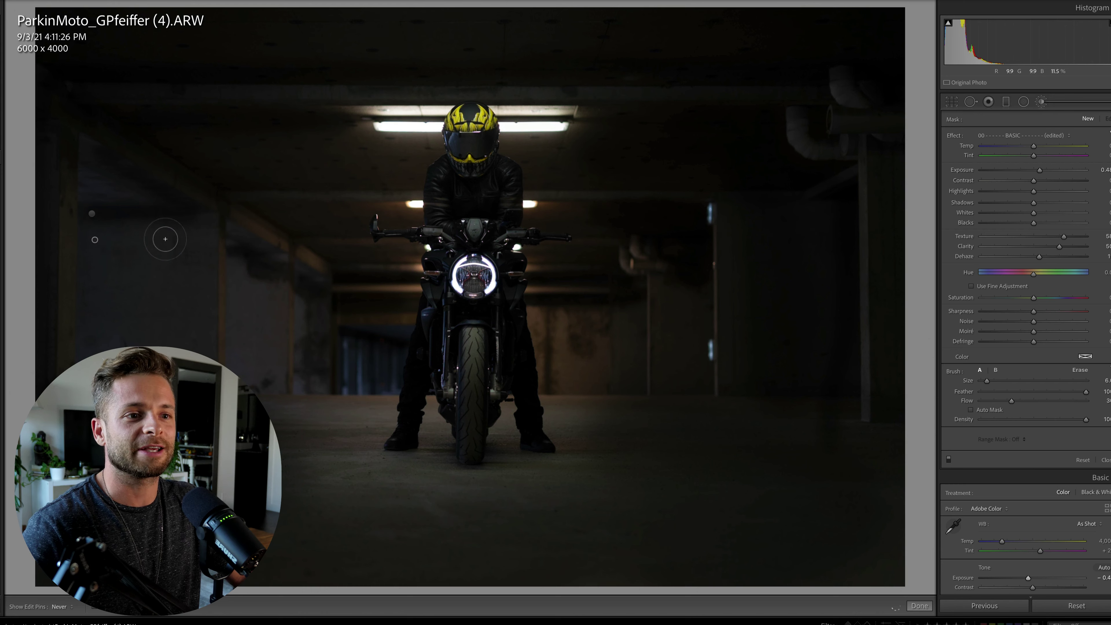
left_click_drag(193, 362, 217, 252)
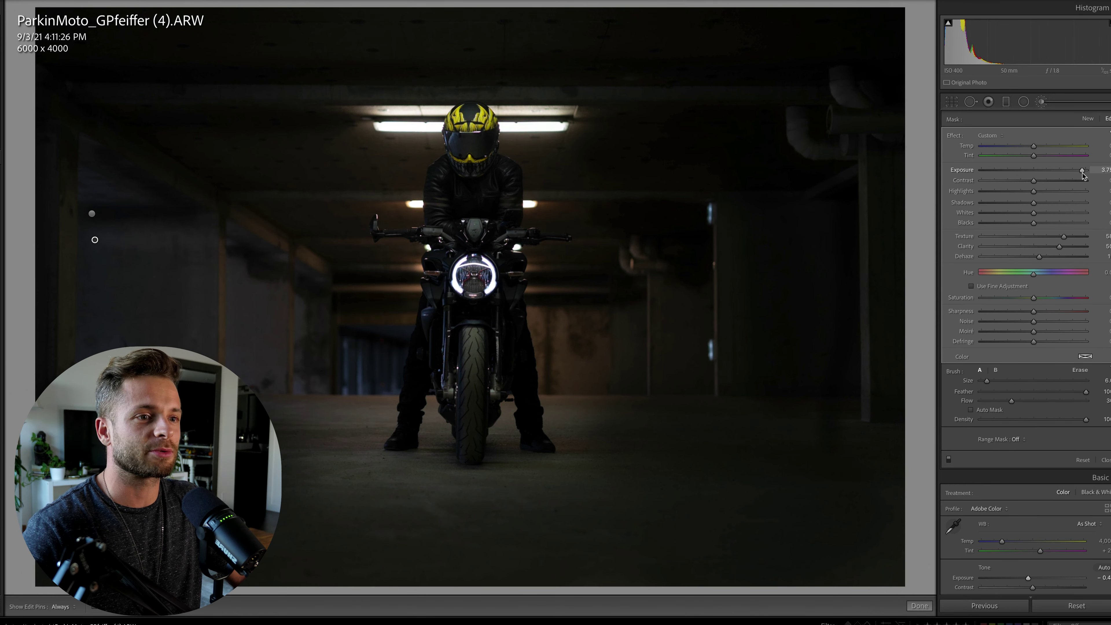
left_click_drag(1069, 173, 1045, 171)
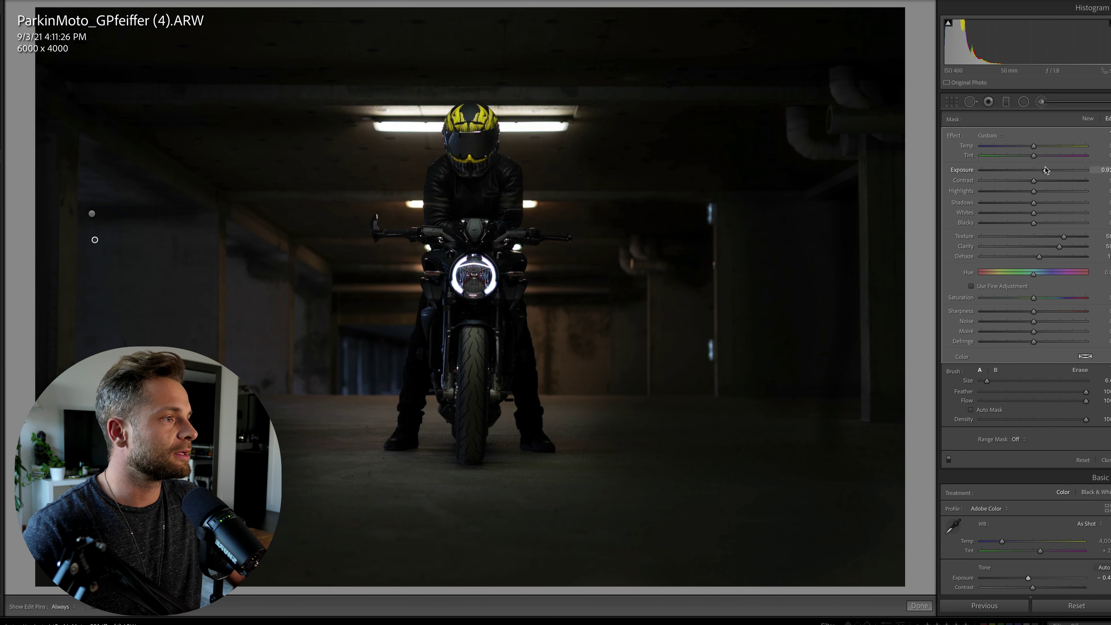
Step: Brighten the wall strip to the left of the rider
key("h")
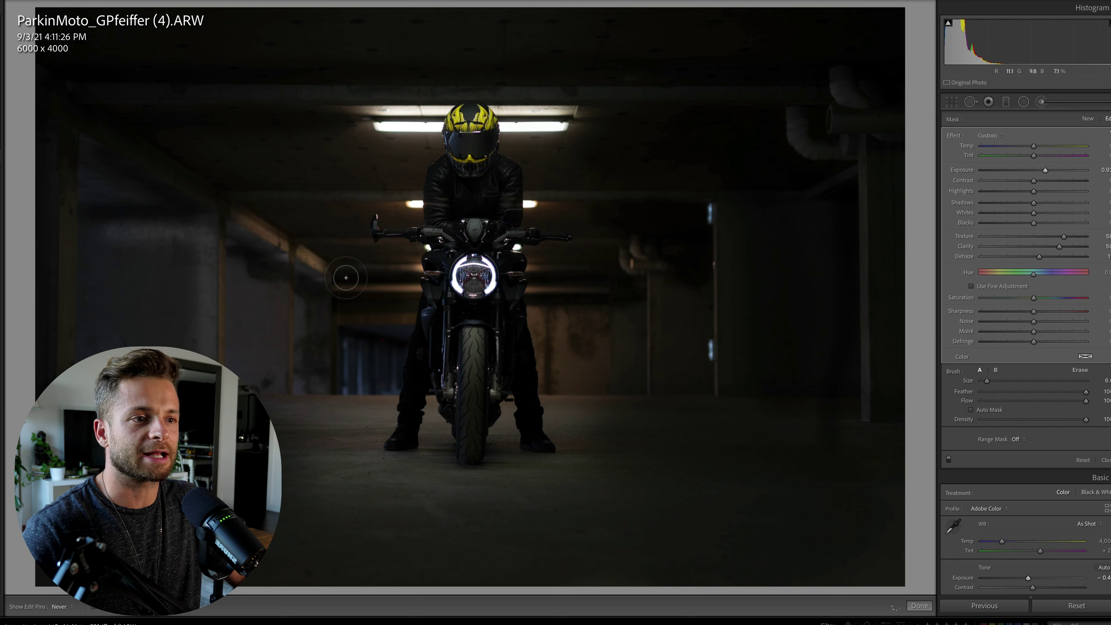
mouse_move(276, 284)
left_mouse_down()
mouse_move(273, 313)
mouse_move(275, 293)
mouse_move(317, 387)
left_mouse_up()
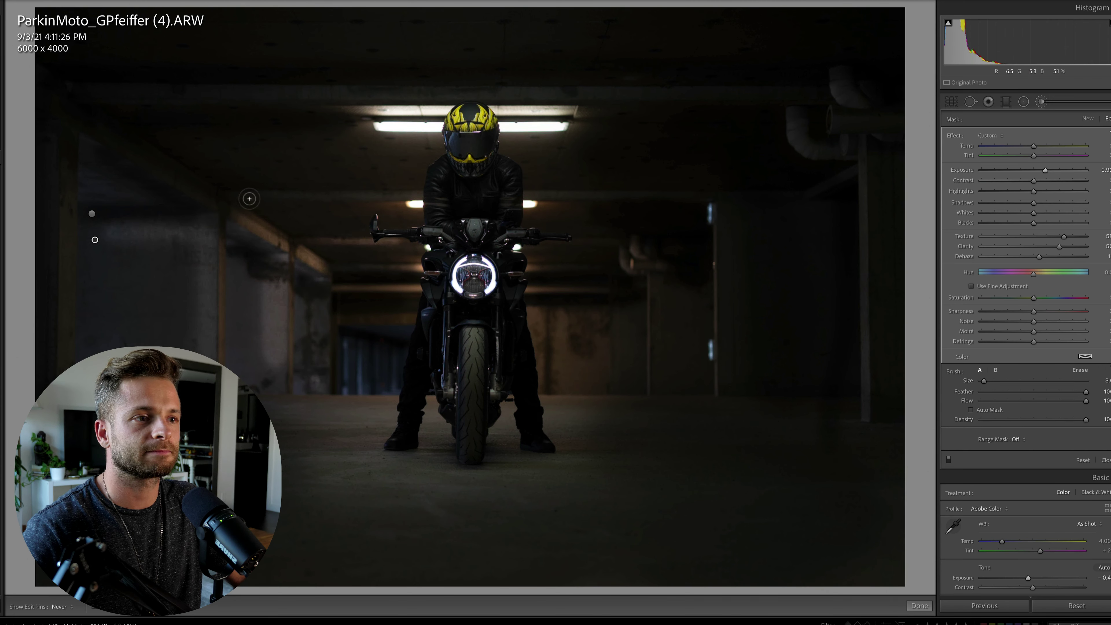
key("h")
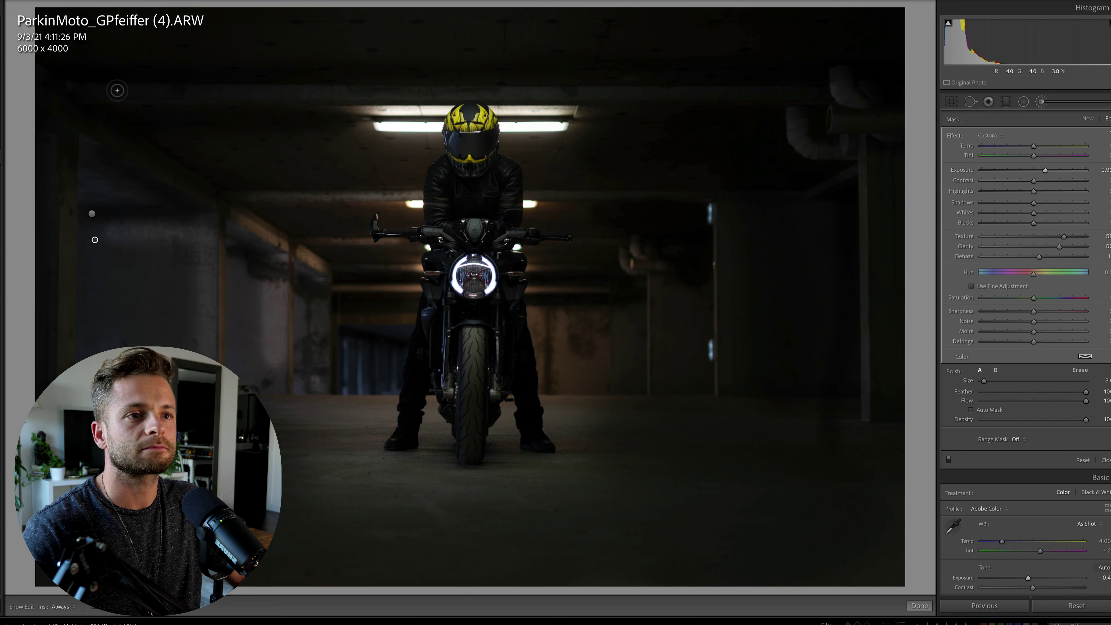
key("h")
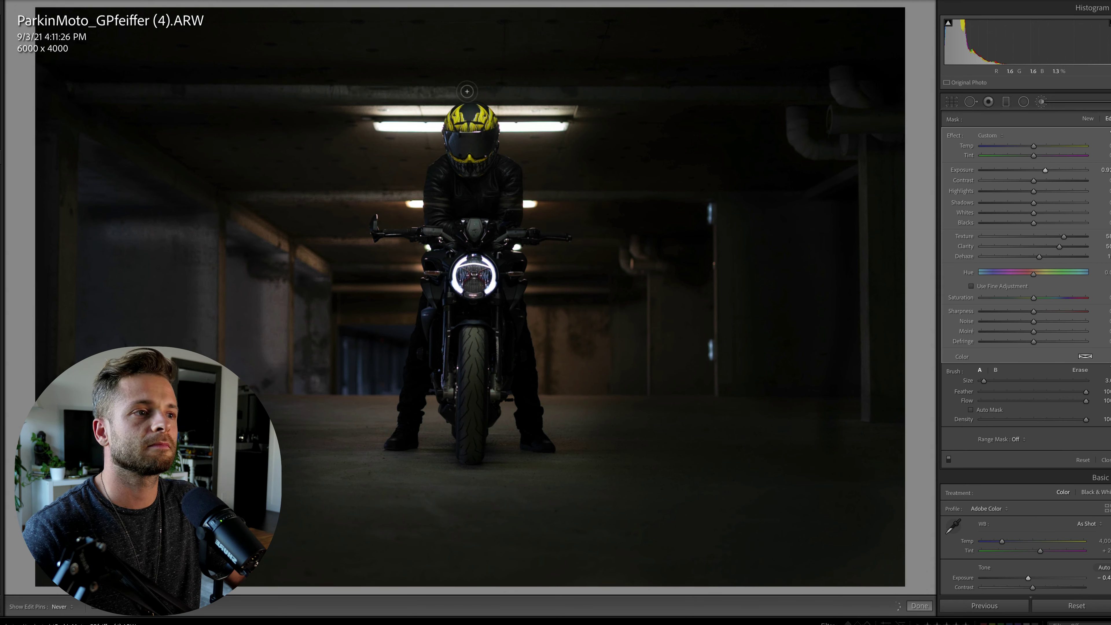
key("h")
key("h")
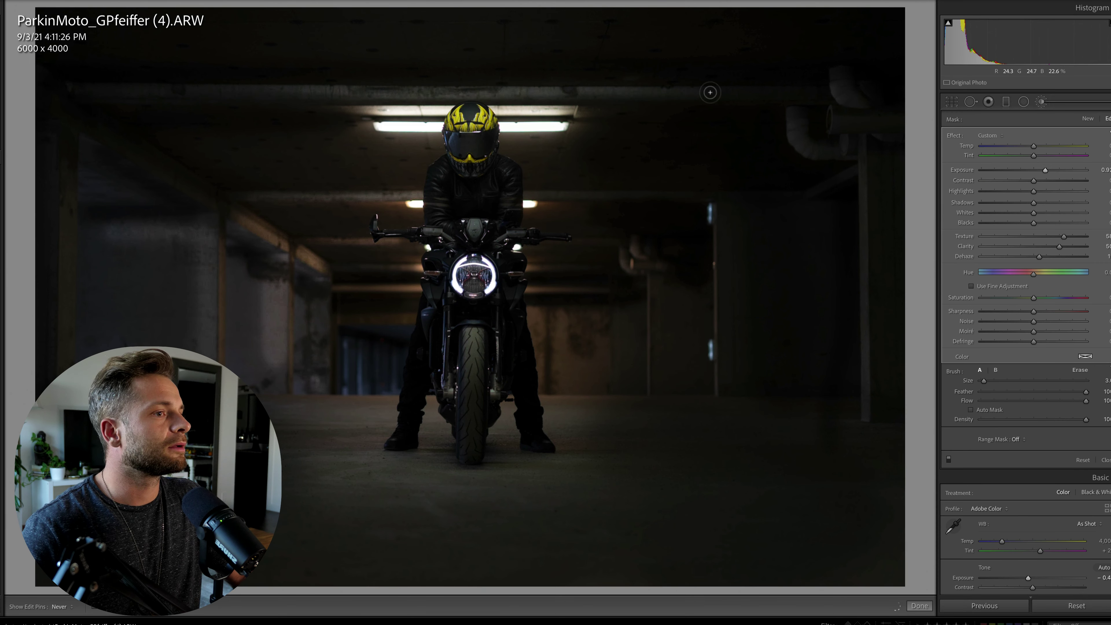
key("h")
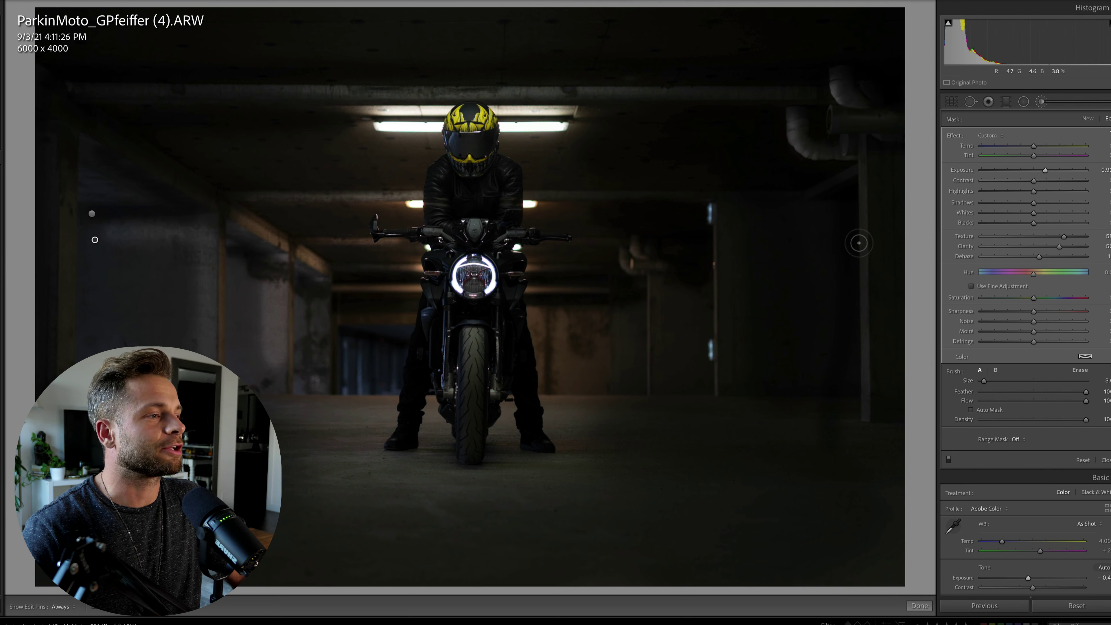
Step: Brighten the right-side pipe, pillar and thin pole, then enlarge the brush and switch to erase
left_click_drag(862, 161, 861, 422)
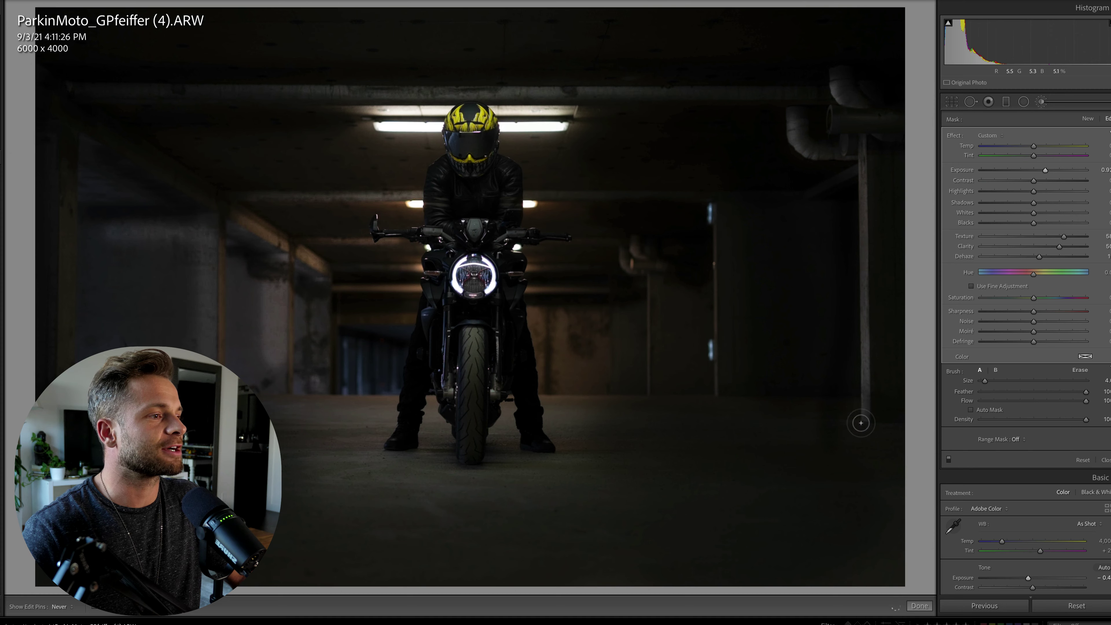
left_click_drag(714, 213, 718, 402)
left_click_drag(656, 269, 655, 382)
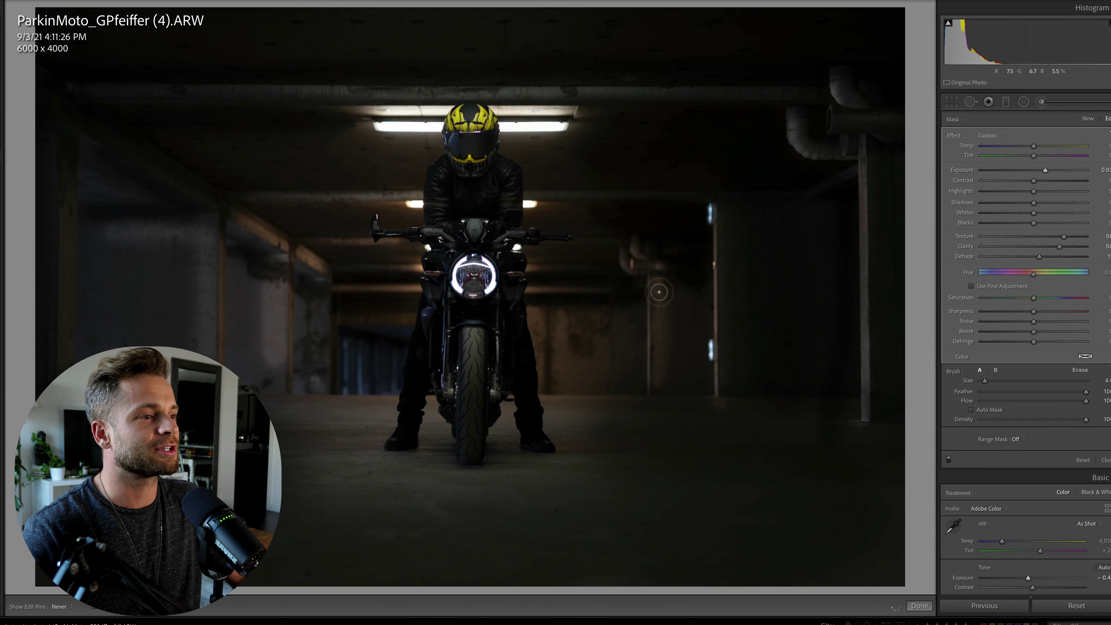
key("h")
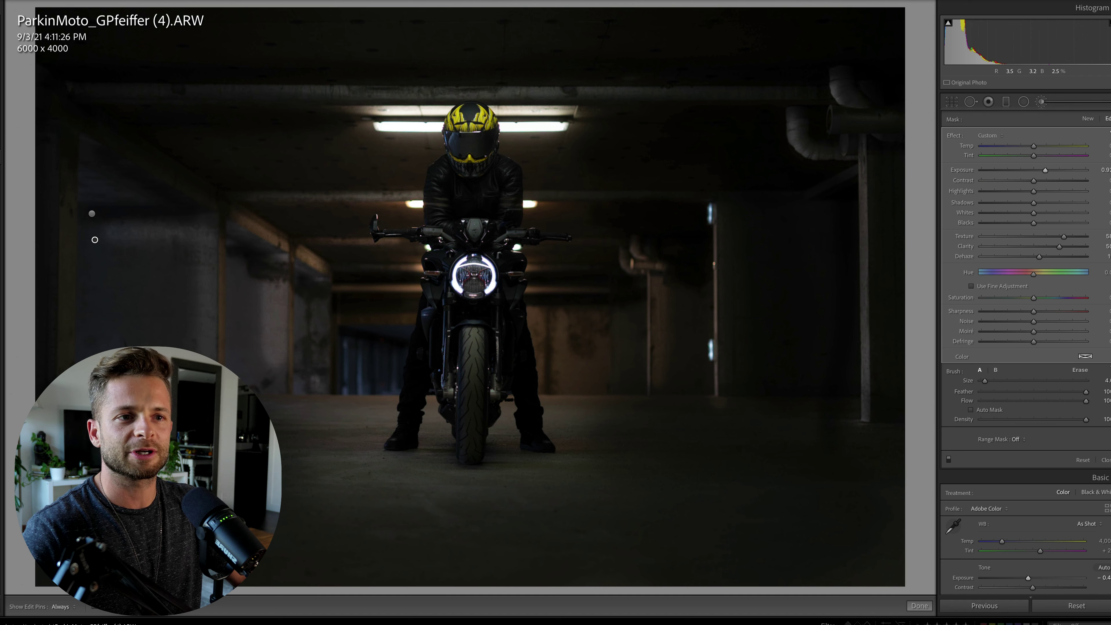
key("h")
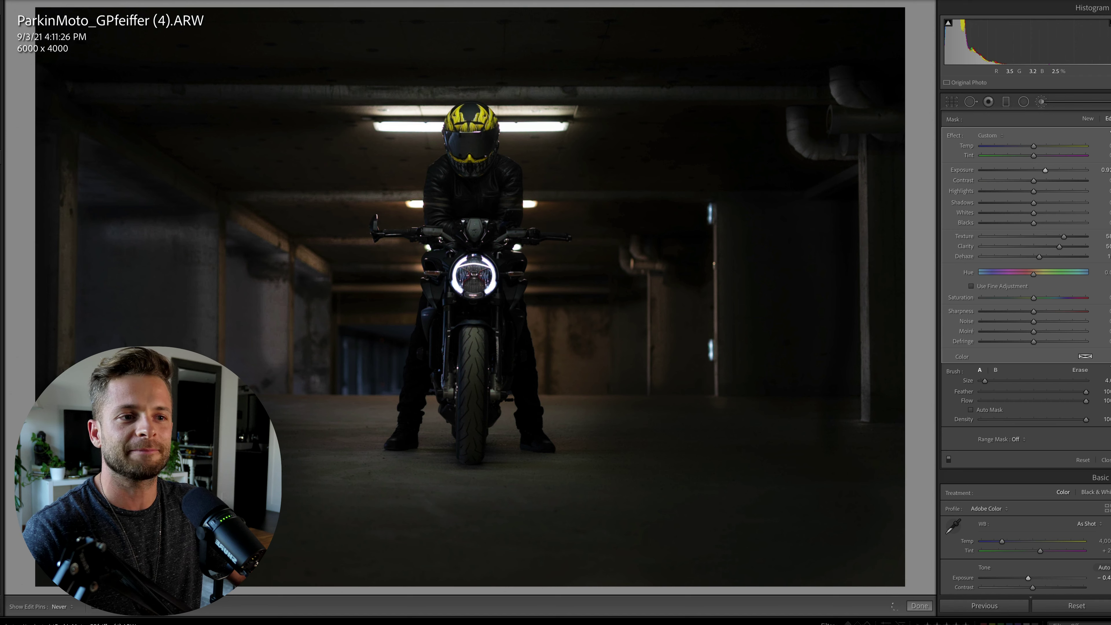
key("h")
scroll(144, 271, "up", 5)
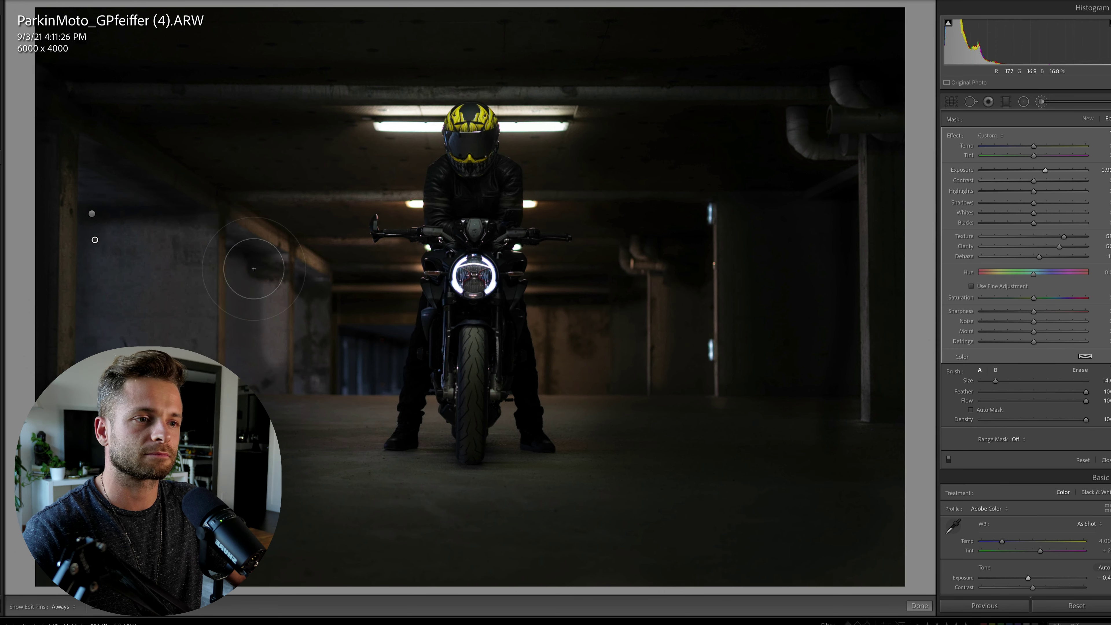
key("h")
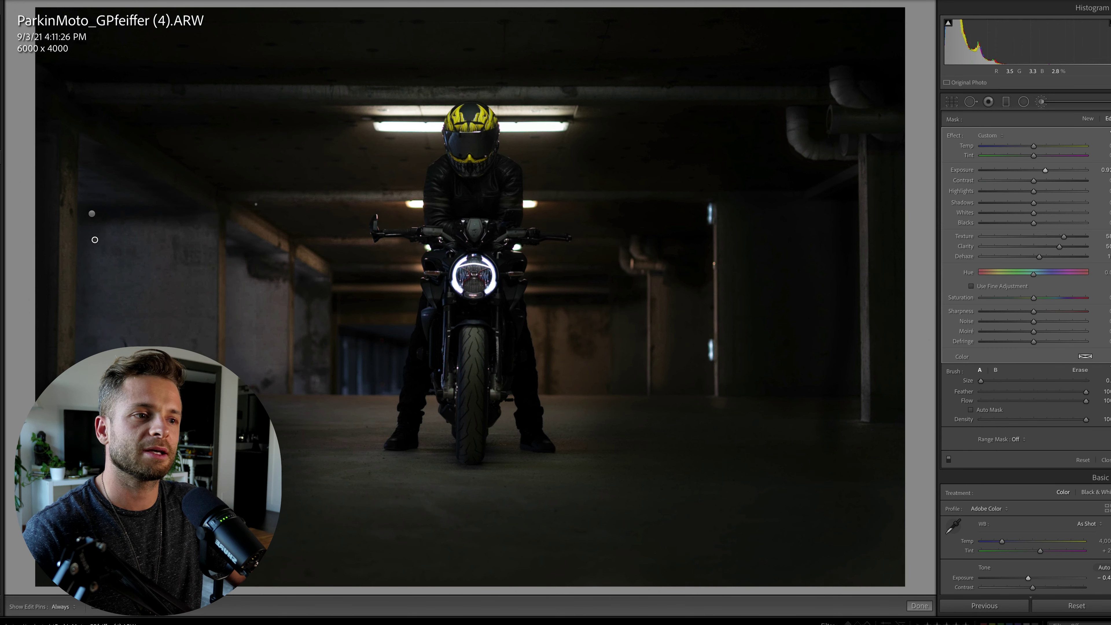
key("alt")
Step: Brighten the pillars by painting down them to the floor
key("h")
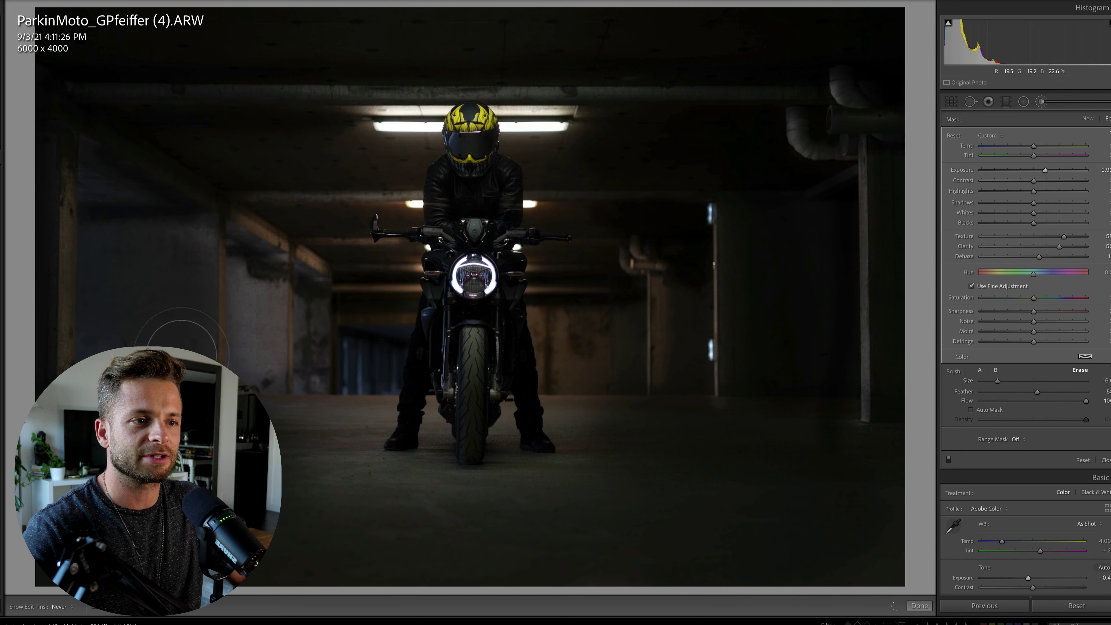
key("h")
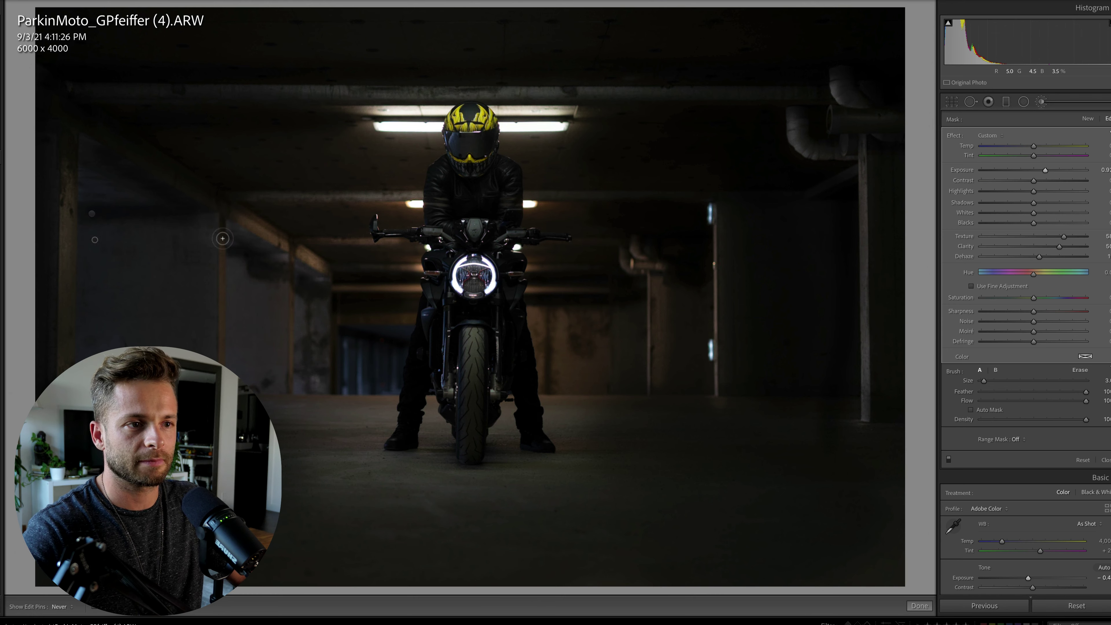
left_click_drag(223, 239, 221, 314)
left_click_drag(298, 262, 289, 385)
key("h")
left_click_drag(341, 295, 337, 392)
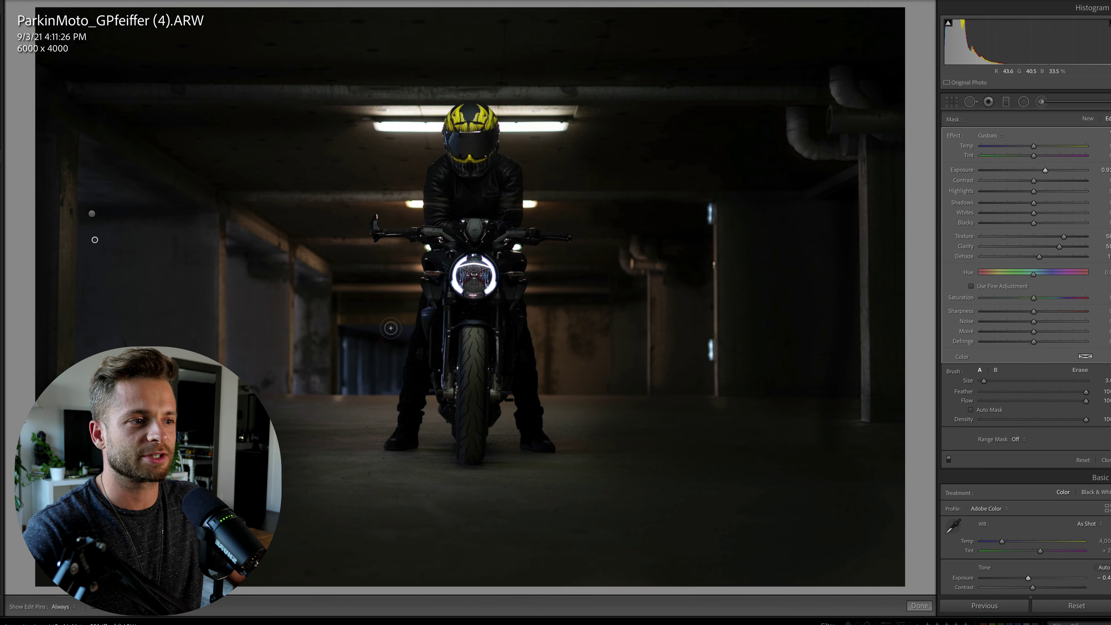
Step: Brighten the ceiling light bands, the right wall and its pipes, and the floor by the boot
mouse_move(343, 287)
left_mouse_down()
mouse_move(422, 287)
mouse_move(374, 269)
left_mouse_up()
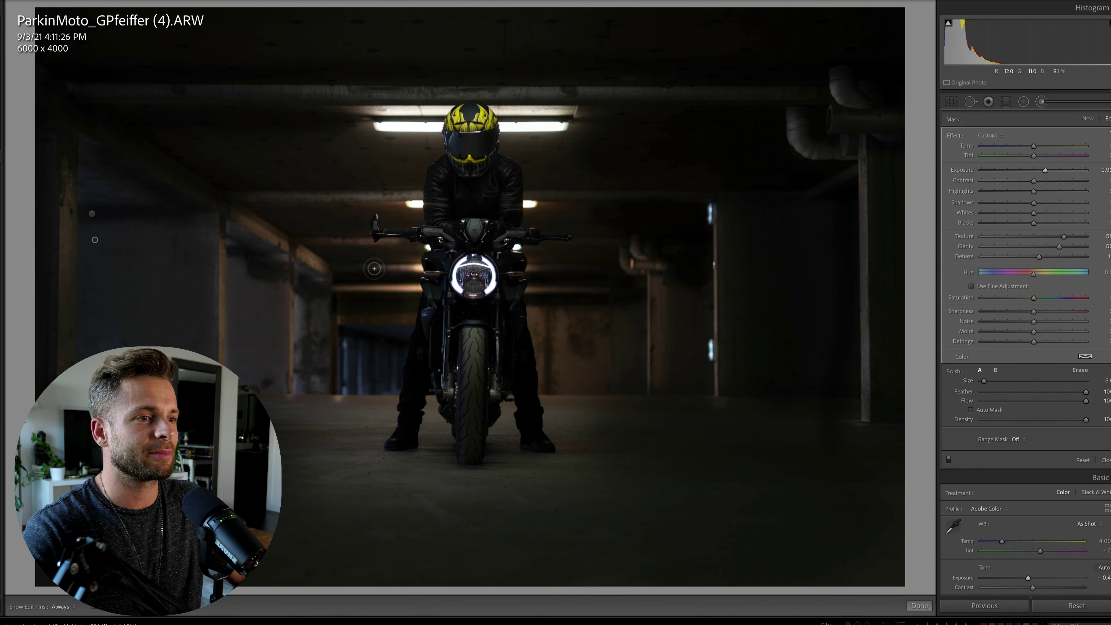
mouse_move(531, 267)
left_mouse_down()
mouse_move(563, 267)
mouse_move(532, 287)
mouse_move(621, 289)
left_mouse_up()
scroll(588, 329, "up", 6)
mouse_move(587, 328)
left_mouse_down()
mouse_move(535, 319)
mouse_move(555, 348)
mouse_move(576, 345)
mouse_move(585, 326)
mouse_move(587, 360)
mouse_move(567, 380)
left_mouse_up()
key("h")
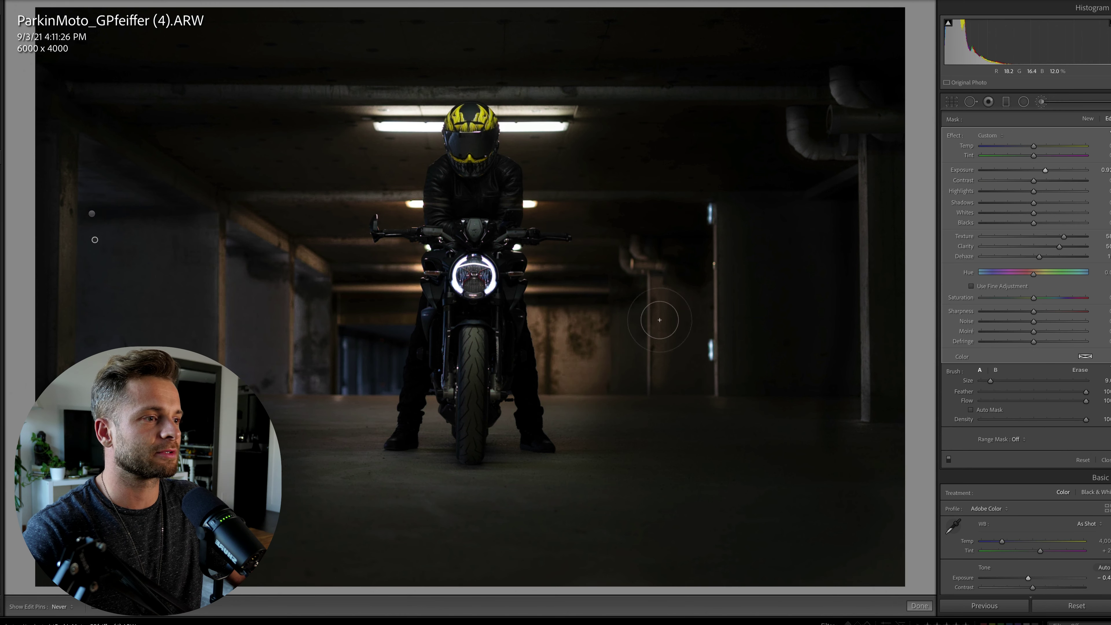
key("h")
left_click_drag(633, 257, 642, 264)
left_click_drag(623, 320, 623, 379)
left_click_drag(558, 406, 579, 407)
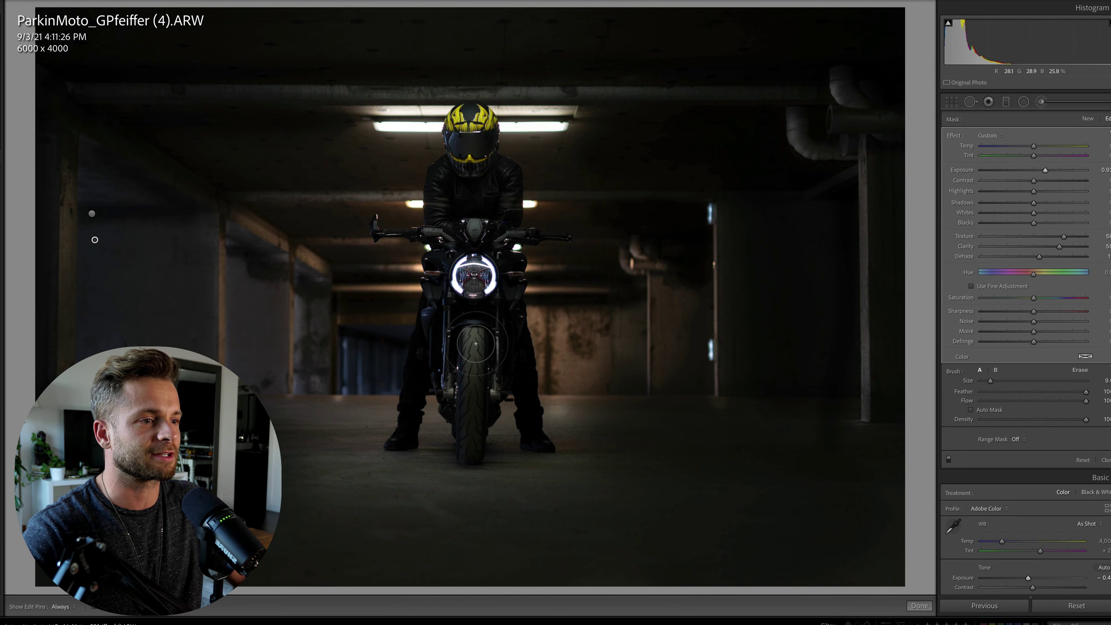
Step: Brighten the front tire, left fork and helmet, then restore the deleted brush adjustment
scroll(476, 344, "down", 4)
left_click_drag(471, 336, 469, 457)
left_click_drag(443, 313, 452, 386)
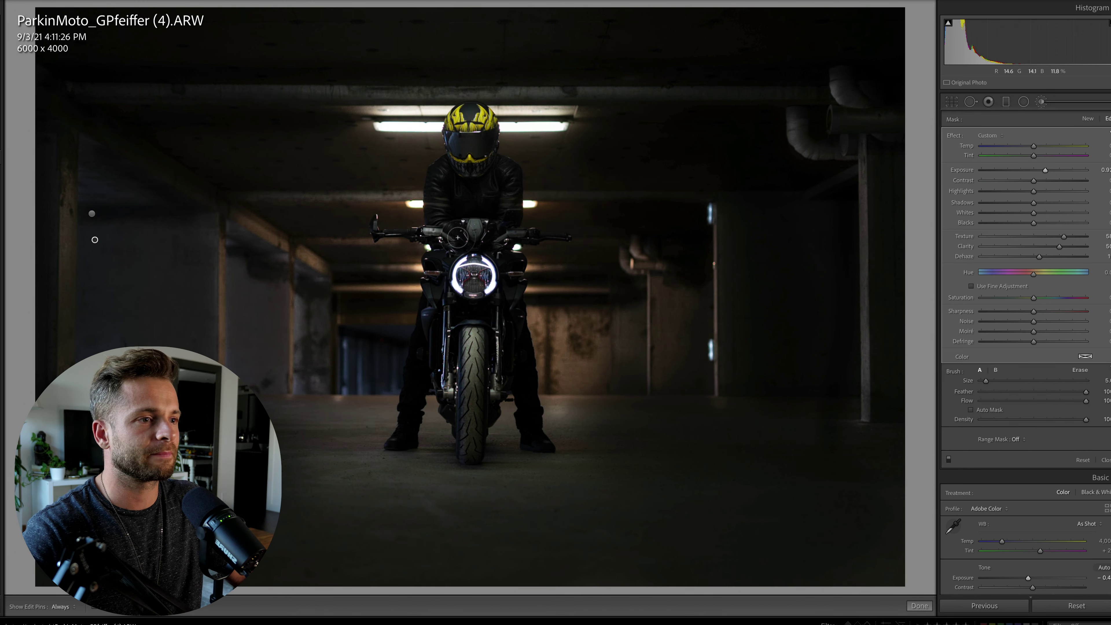
key("h")
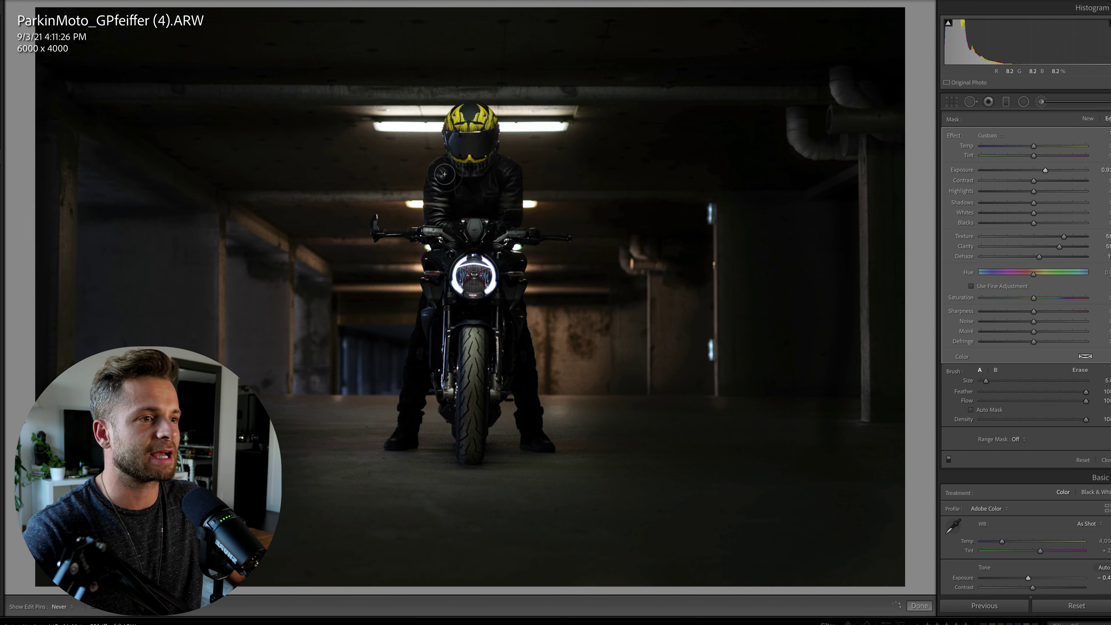
key("h")
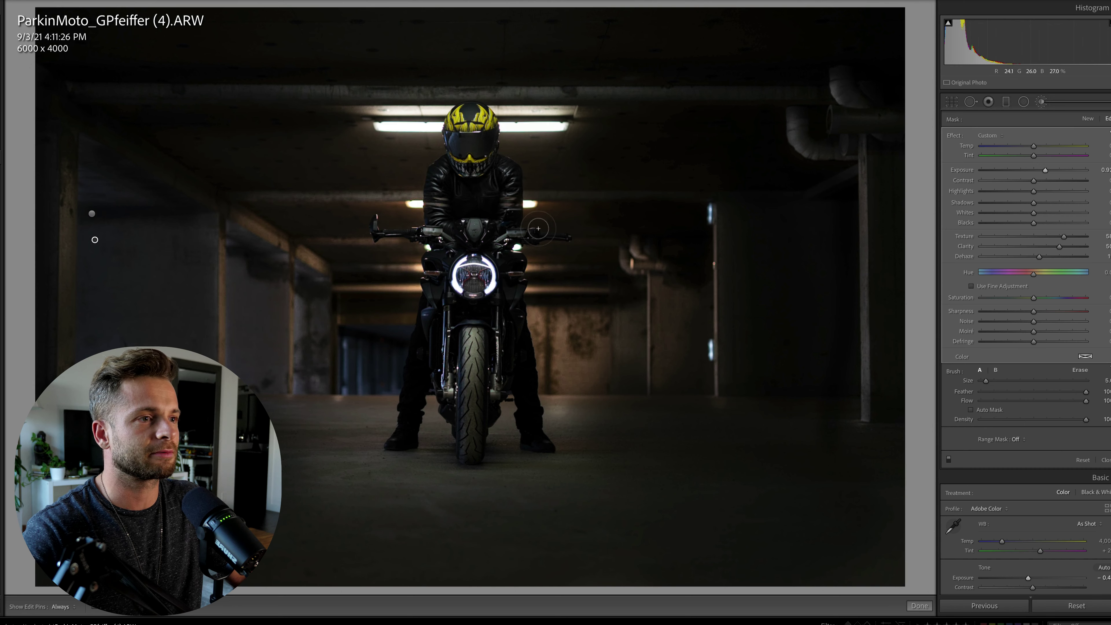
key("h")
mouse_move(463, 124)
left_mouse_down()
mouse_move(486, 121)
mouse_move(463, 149)
mouse_move(470, 164)
mouse_move(484, 148)
mouse_move(467, 118)
left_mouse_up()
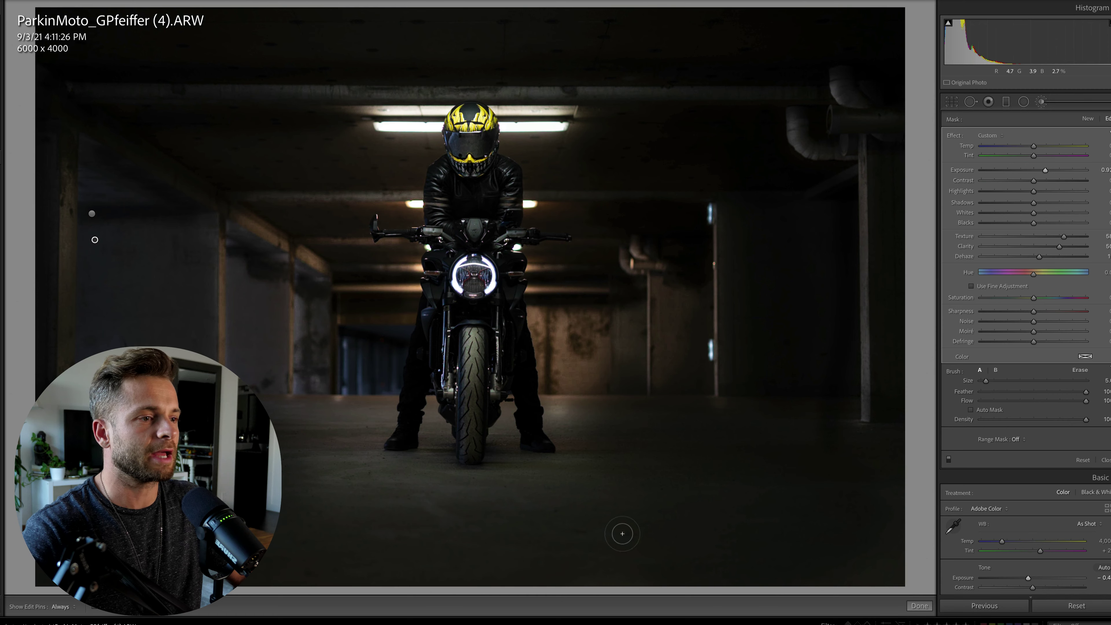
key("ctrl+z")
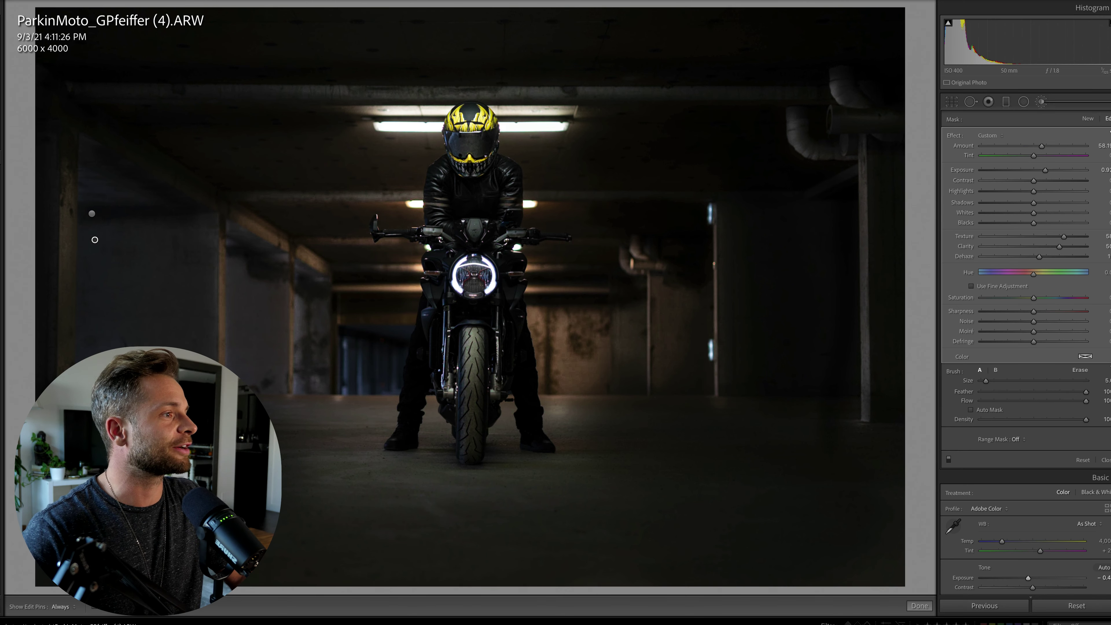
Step: Collapse the brush sliders to a single Amount and lower it from 58
left_click(1109, 133)
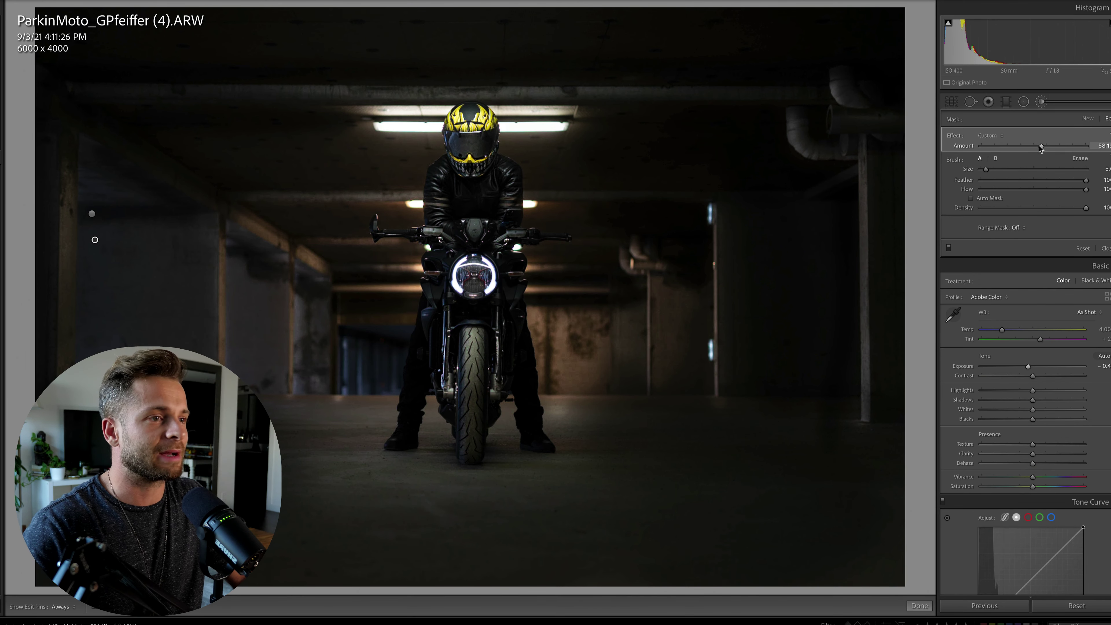
mouse_move(1040, 147)
left_mouse_down()
mouse_move(1019, 148)
mouse_move(1110, 147)
mouse_move(995, 148)
mouse_move(1109, 148)
mouse_move(1028, 148)
left_mouse_up()
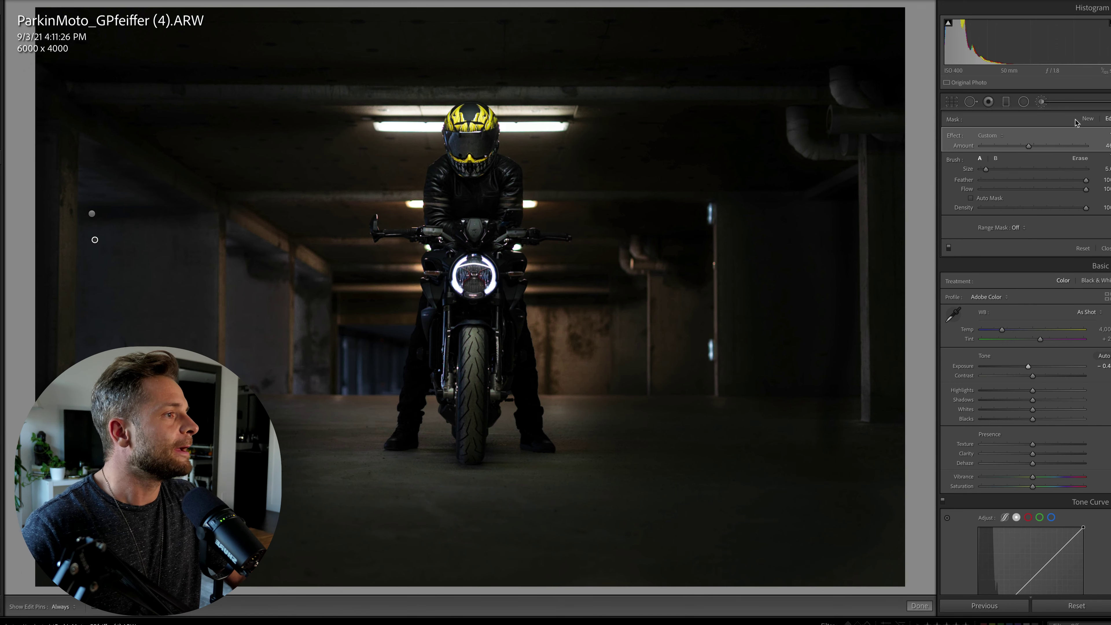
Step: Reopen the brush adjustment with its full effect sliders expanded and resize the brush
left_click(1040, 103)
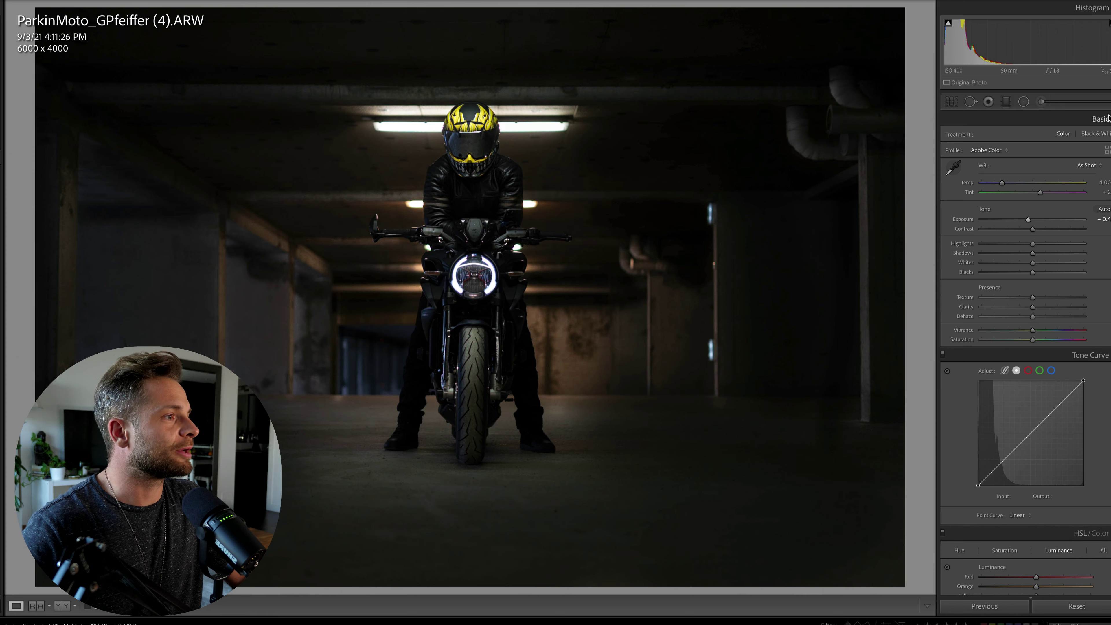
left_click(1041, 103)
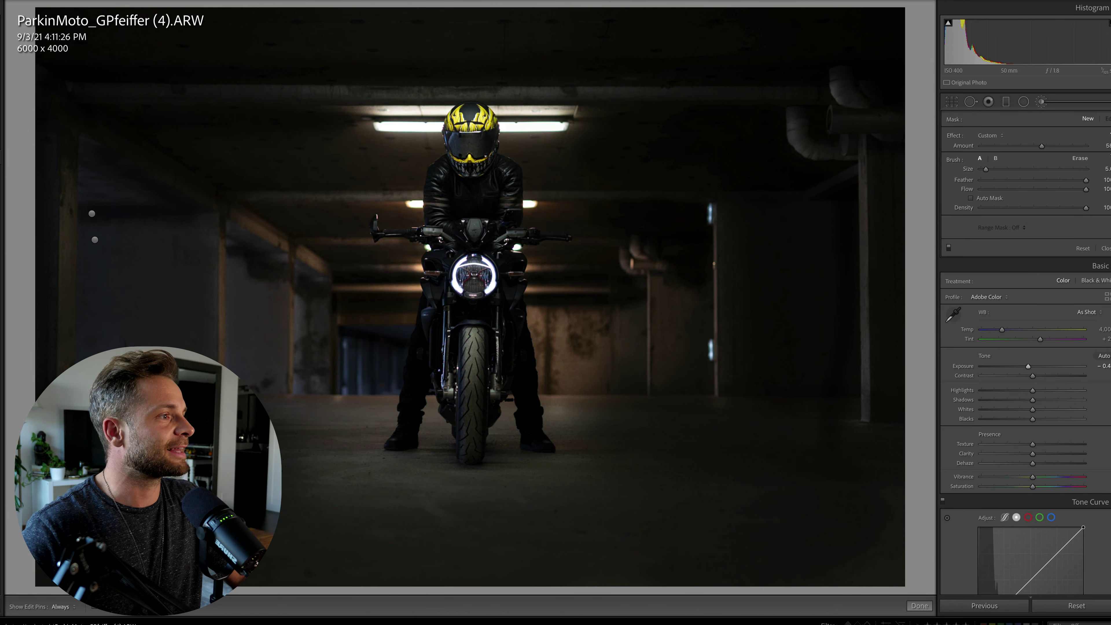
left_click(1109, 134)
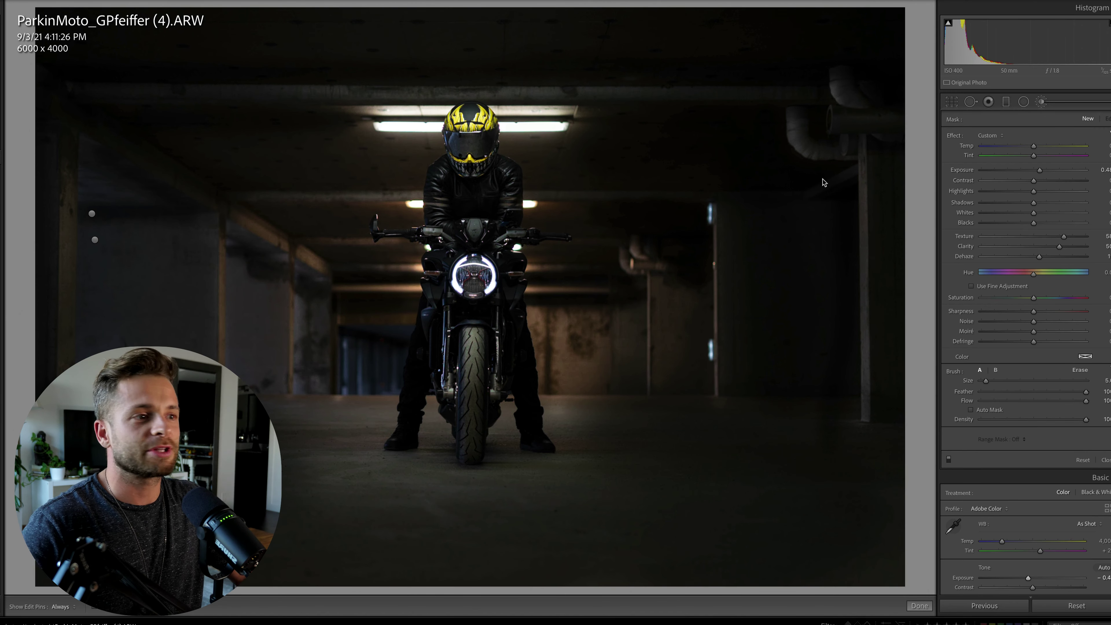
scroll(510, 251, "up", 5)
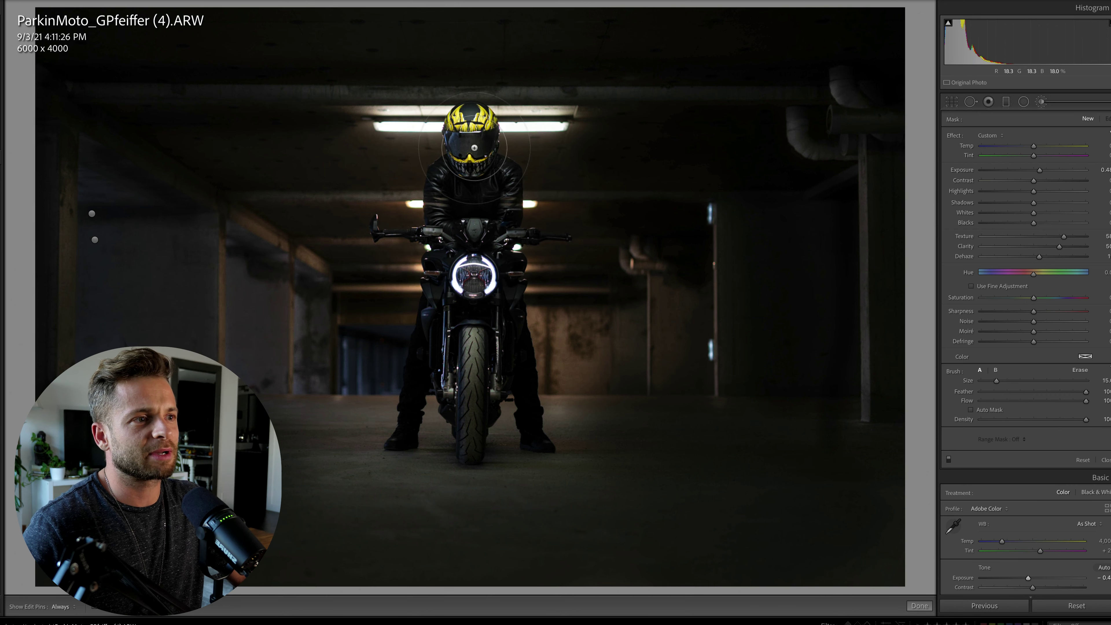
scroll(458, 214, "down", 2)
key("h")
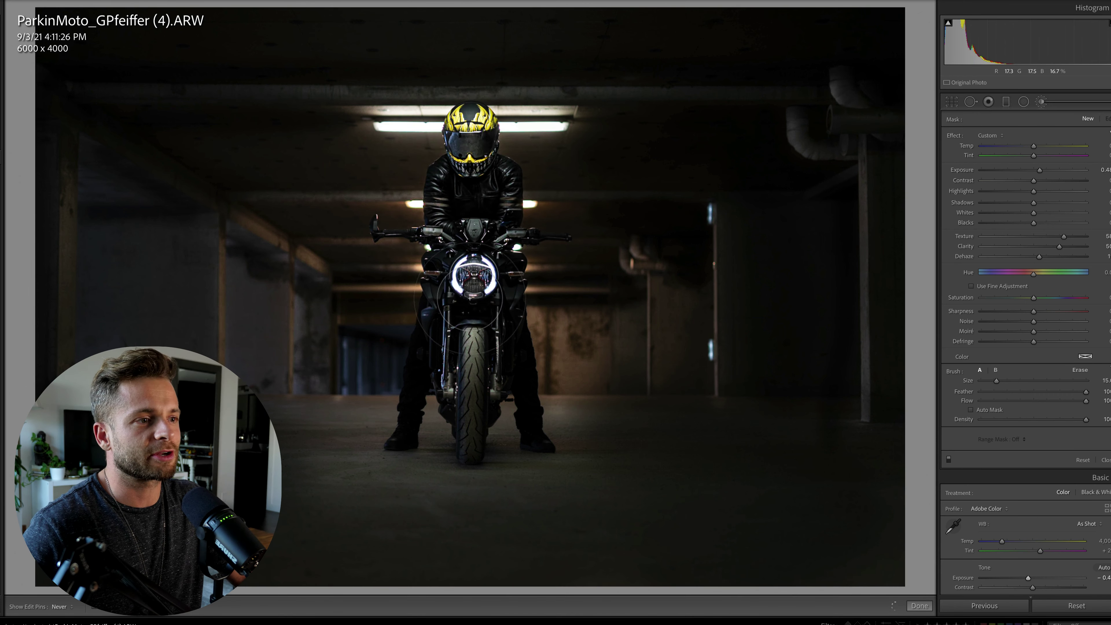
key("h")
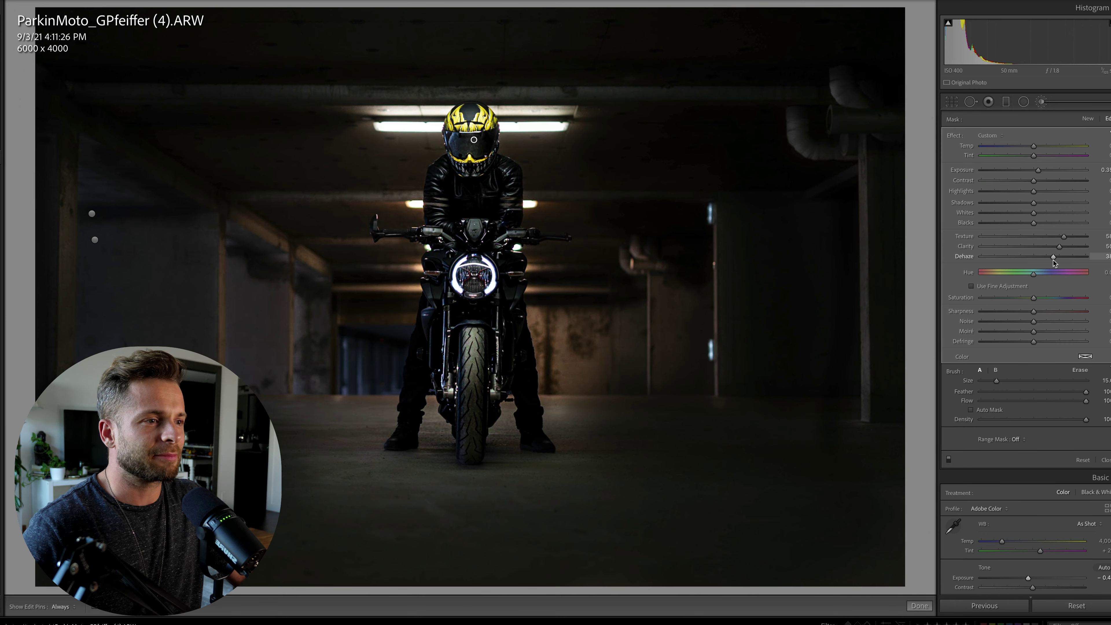
Step: Close the brush with K and toggle the Before view with backslash, returning to the edit
key("k")
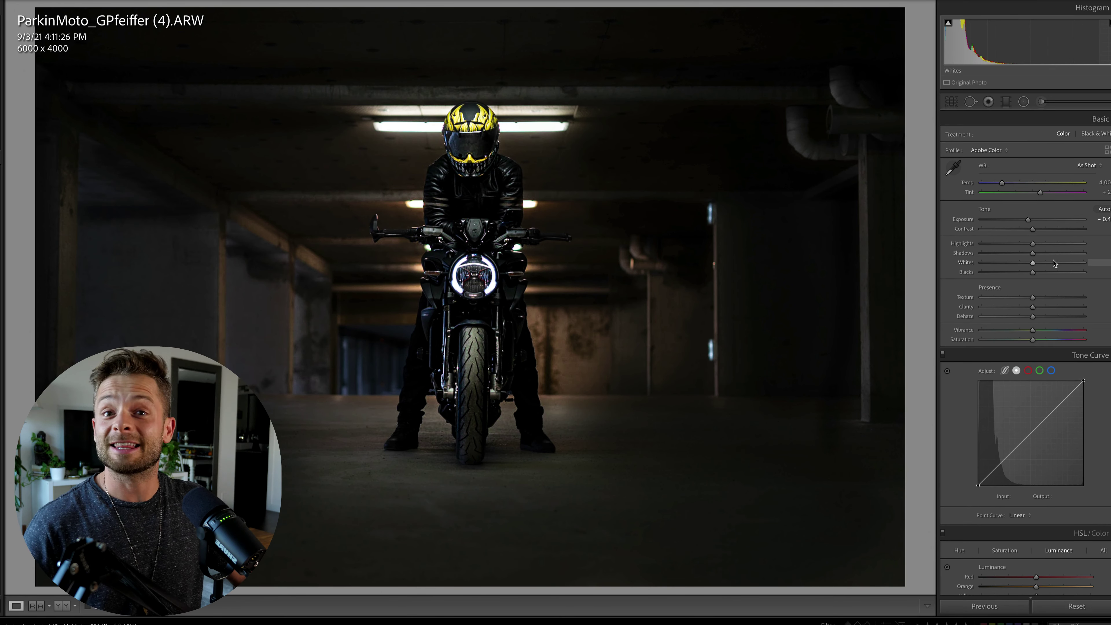
key("backslash")
key("backslash")
key("backslash")
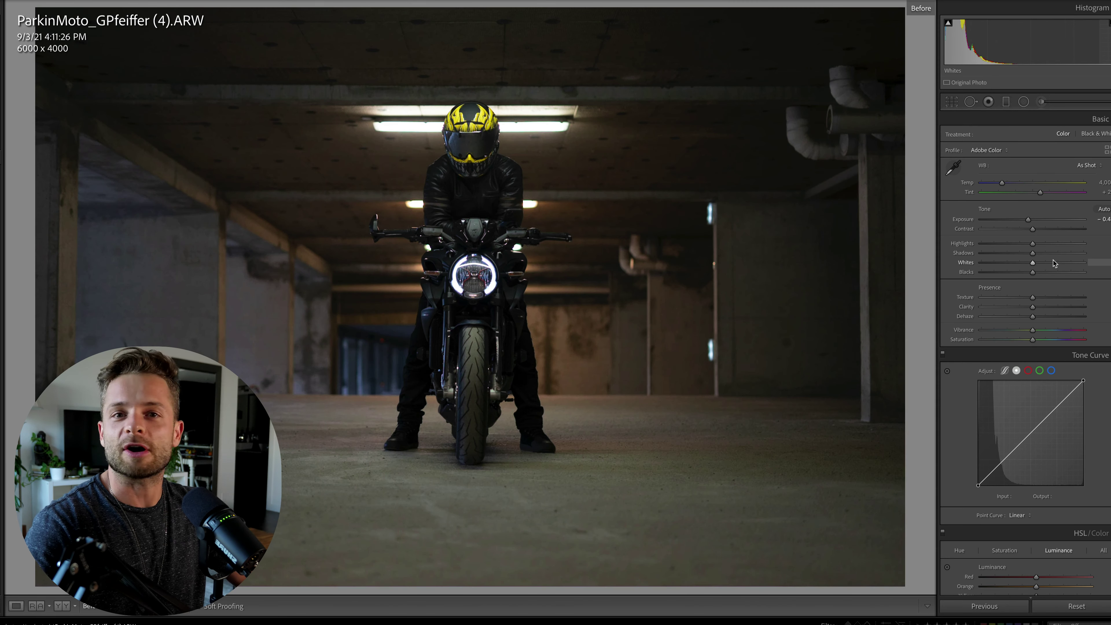
key("backslash")
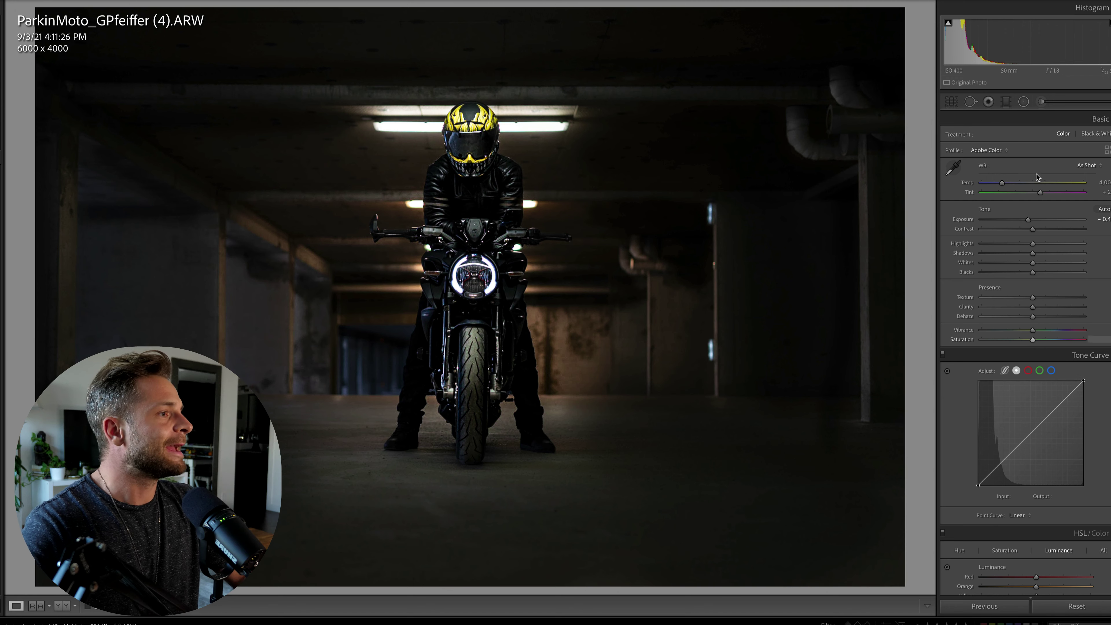
Step: Start a radial filter with the 31 Sun Flare preset and reset its sliders to zero
left_click(1022, 103)
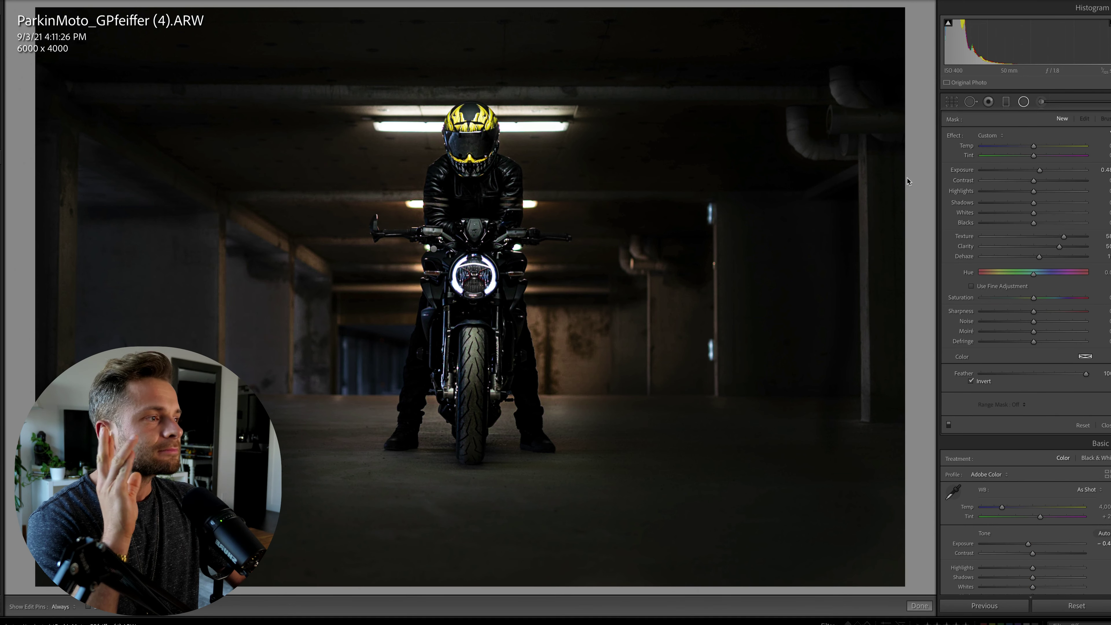
left_click(986, 136)
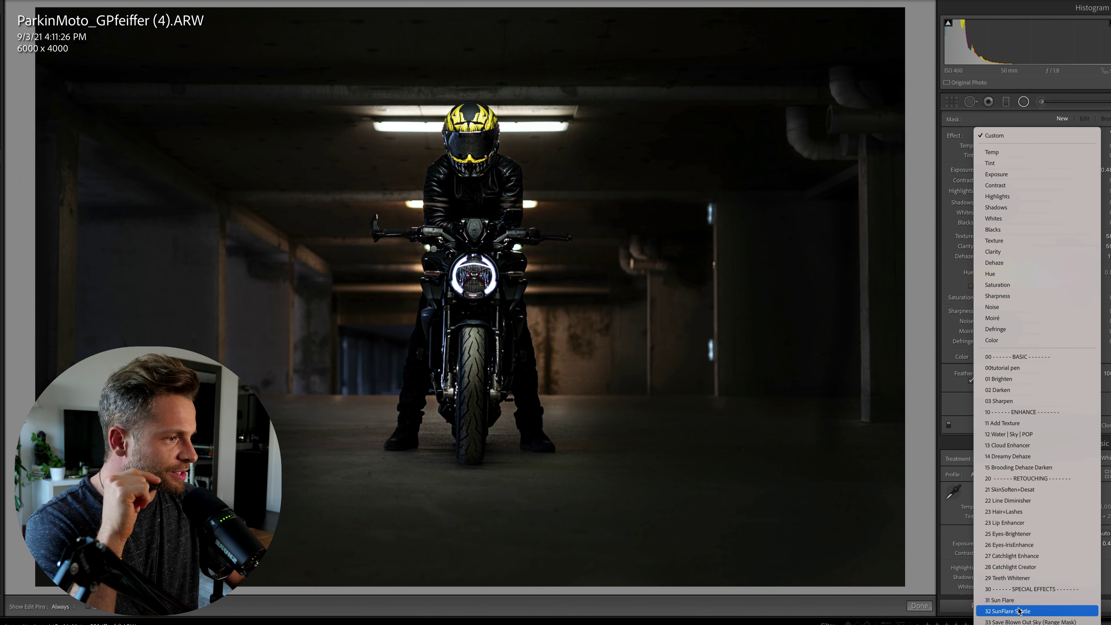
left_click(1001, 600)
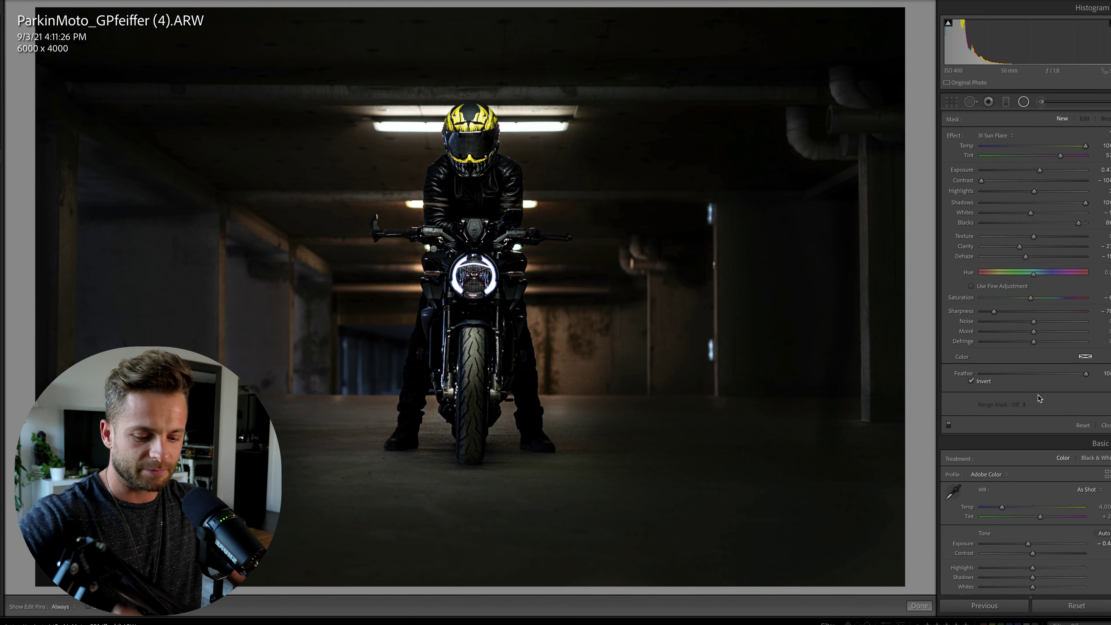
key("alt")
left_click(953, 136, "alt")
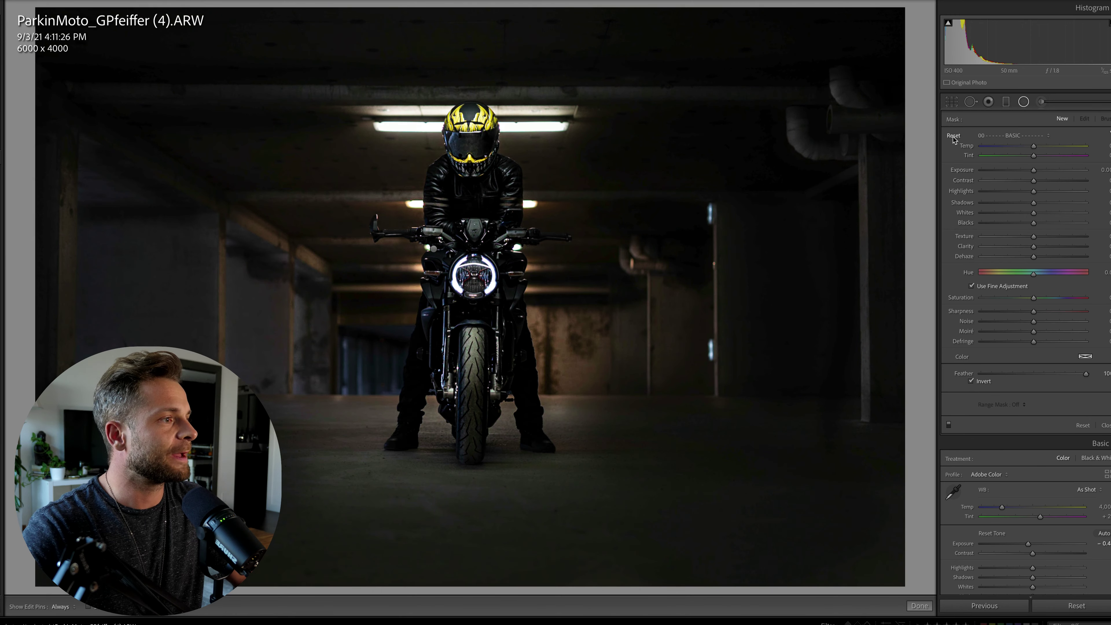
Step: Set the mask to Exposure ~1.77, Whites −52, Texture −54, Clarity −76, Dehaze −37
left_click_drag(1033, 170, 1056, 171)
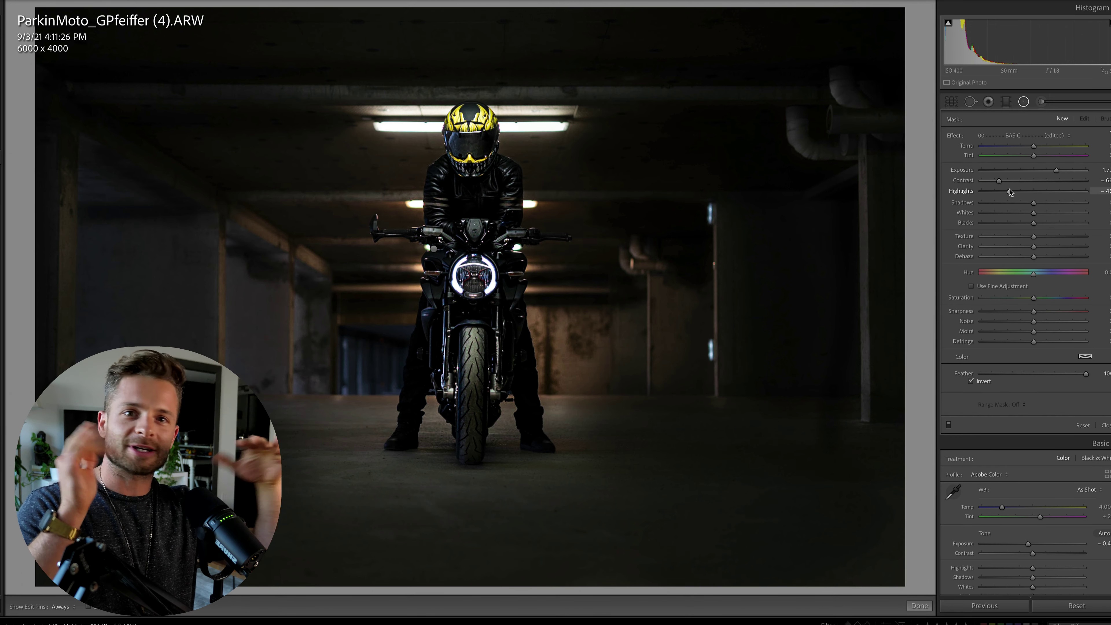
left_click(1006, 212)
left_click(1004, 236)
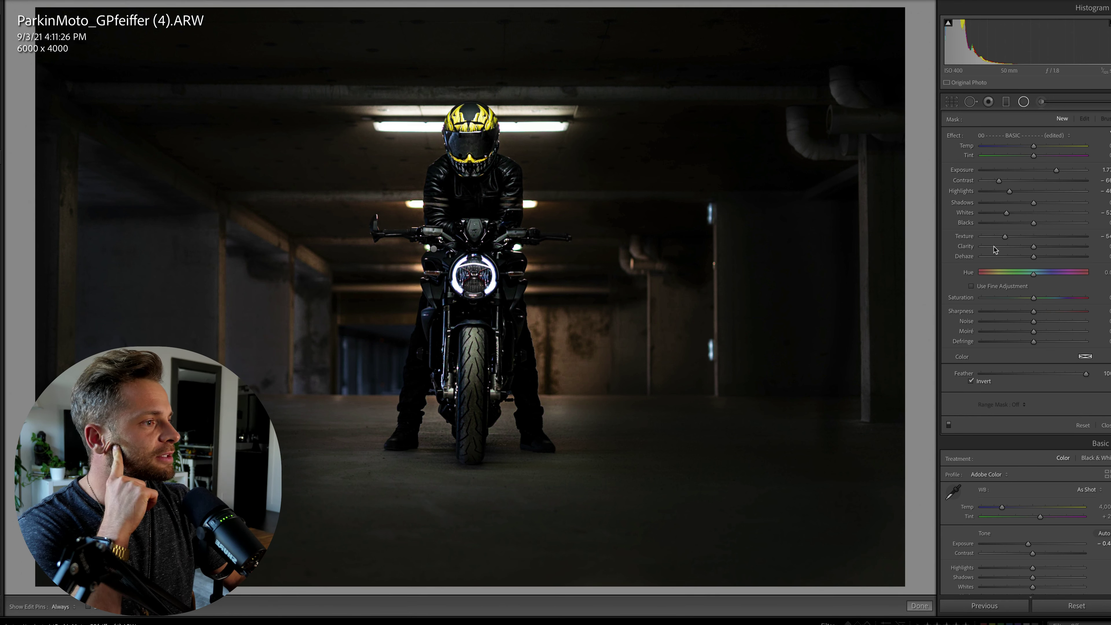
left_click(993, 247)
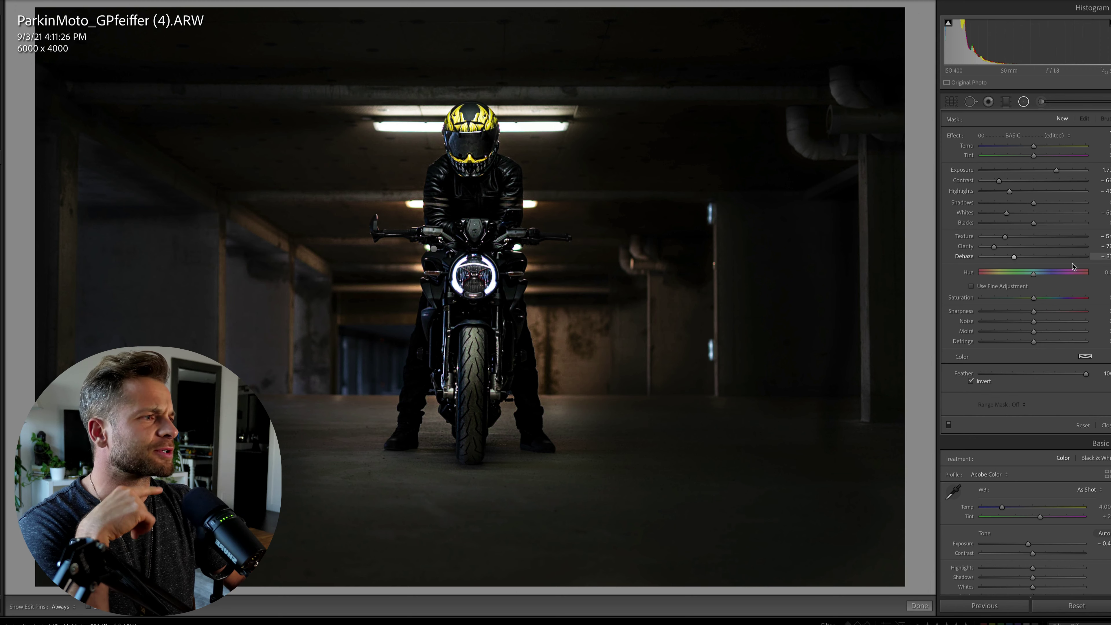
left_click(1013, 256)
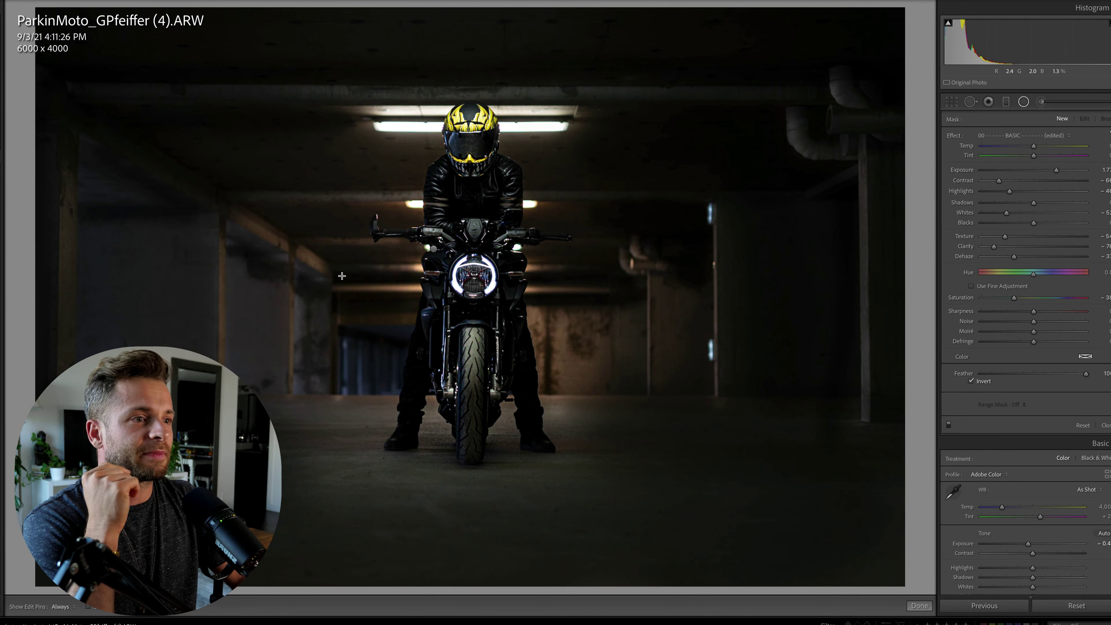
Step: Draw the glow over the rider with Temp 100, lower Texture and Dehaze, Highlights +44, Blacks +20
left_click_drag(332, 272, 656, 513)
left_click_drag(314, 321, 537, 337)
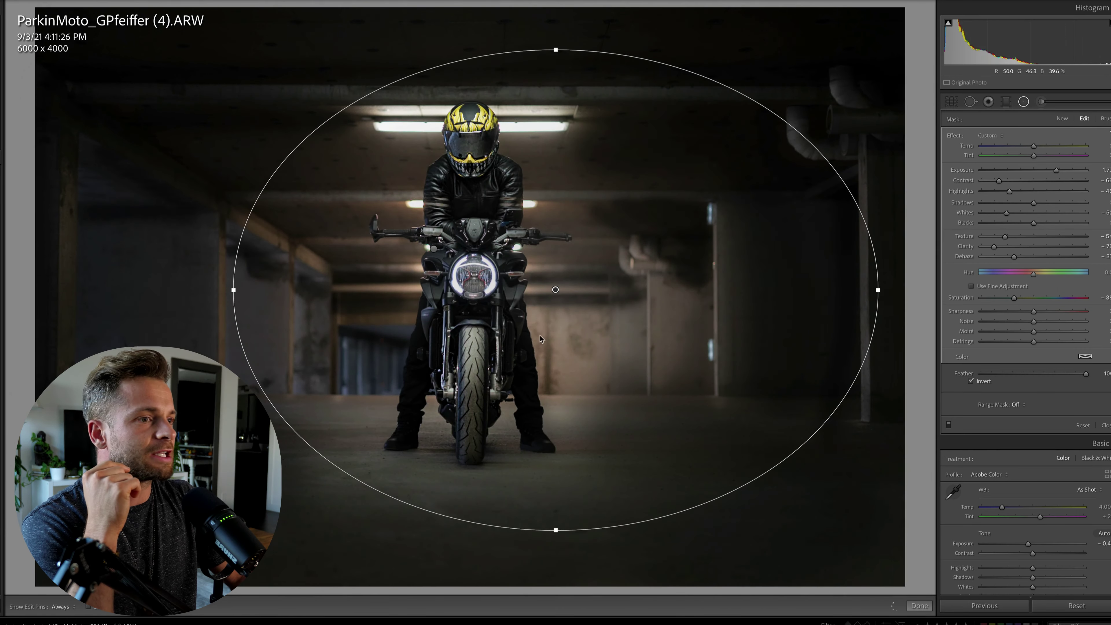
left_click_drag(1057, 147, 1086, 148)
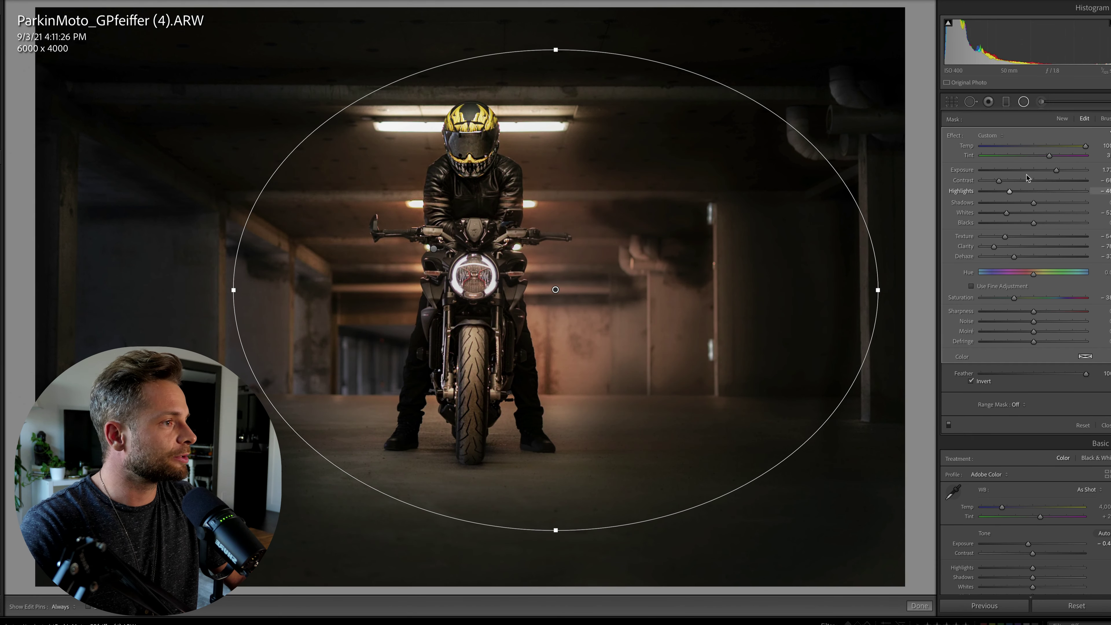
left_click_drag(1005, 236, 999, 258)
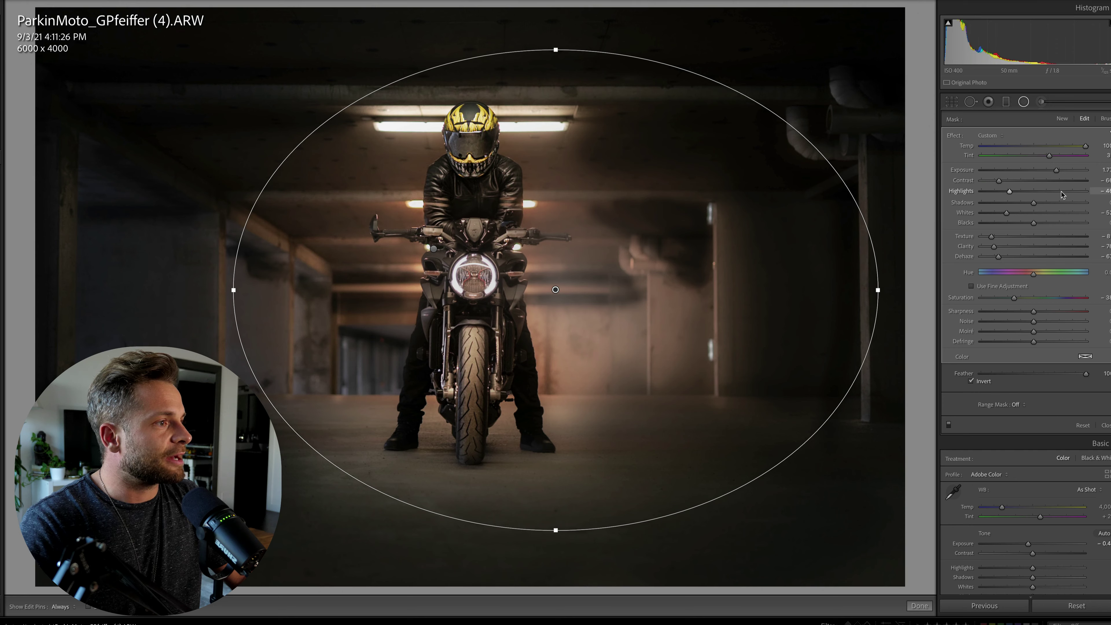
left_click_drag(1060, 191, 1056, 191)
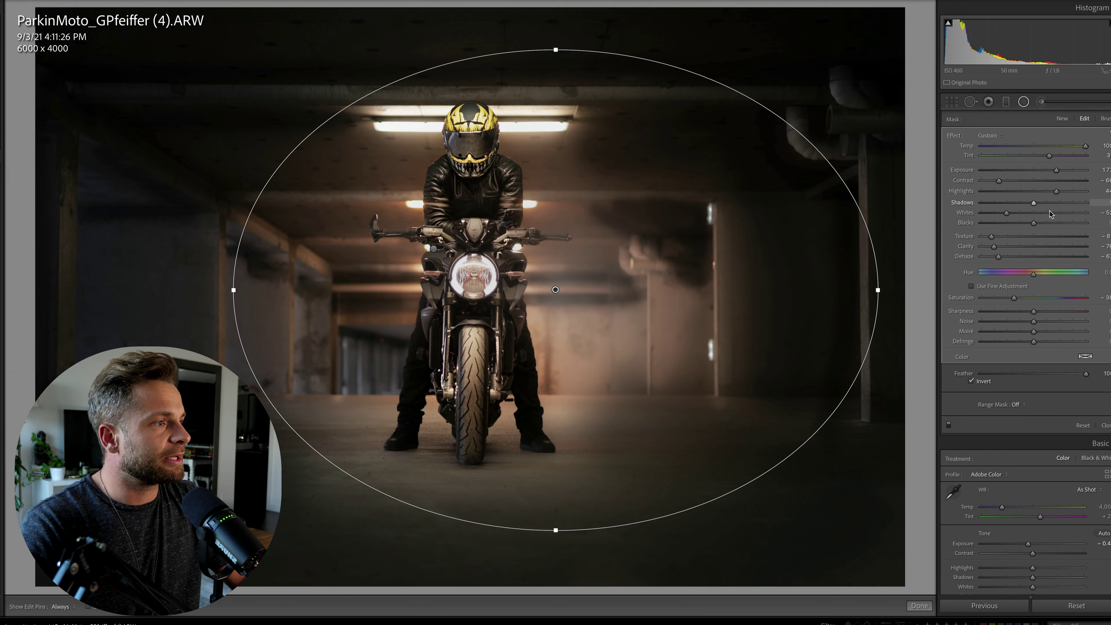
left_click(1044, 223)
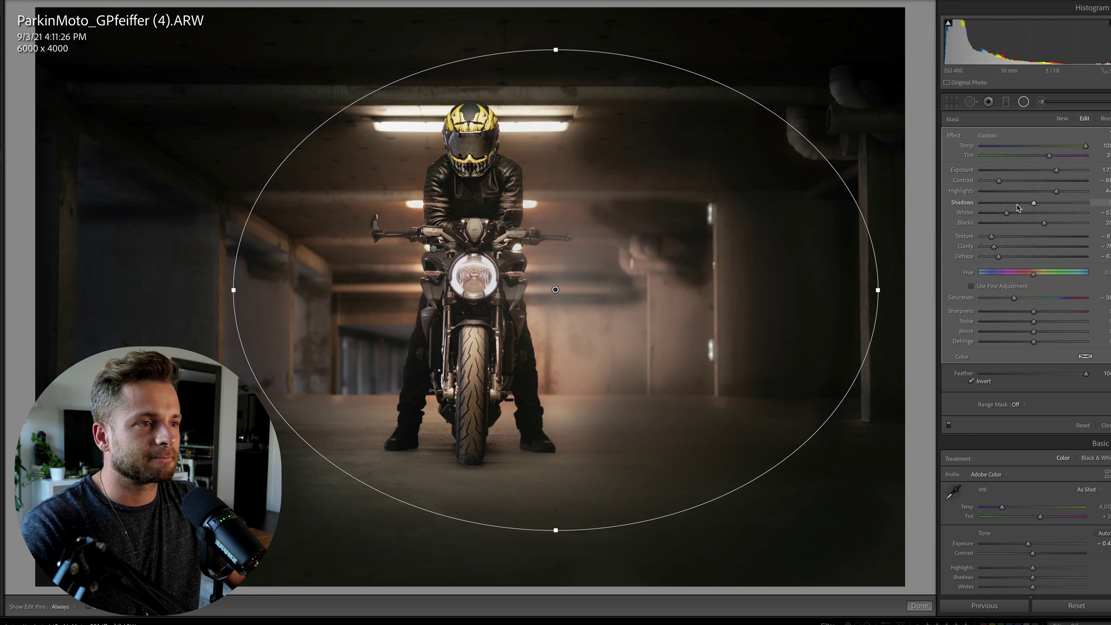
left_click_drag(476, 358, 458, 280)
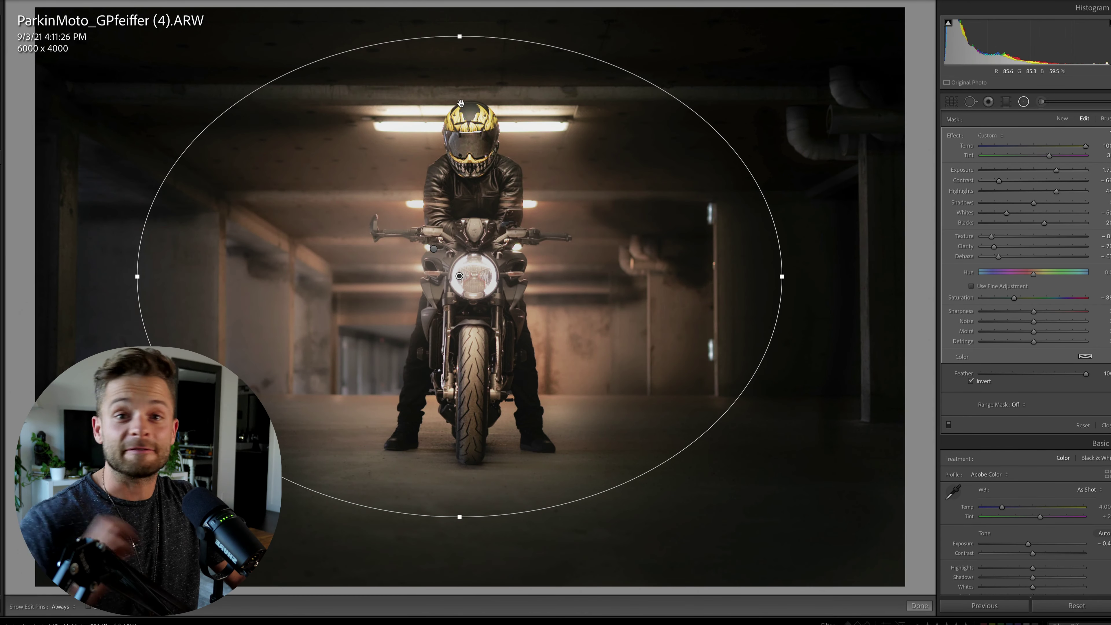
Step: Reshape the radial glow into a wide, flat horizontal band over the headlight, extending past the frame
left_click_drag(459, 37, 459, 244)
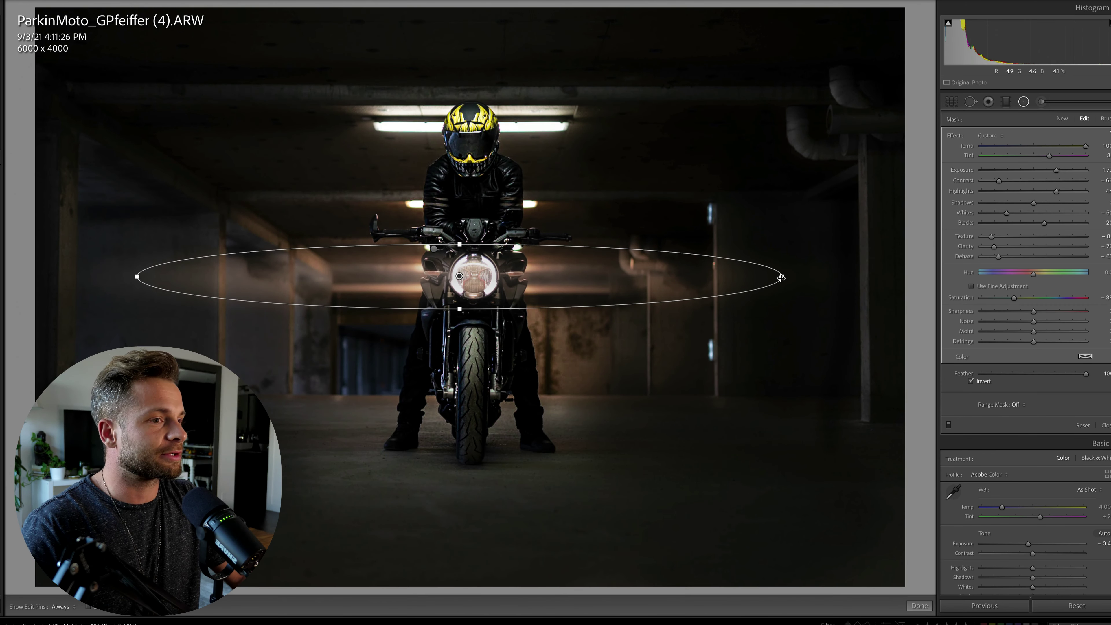
left_click_drag(781, 278, 933, 276)
left_click_drag(458, 244, 457, 207)
left_click_drag(935, 276, 1110, 277)
left_click_drag(349, 298, 367, 298)
left_click_drag(480, 205, 478, 191)
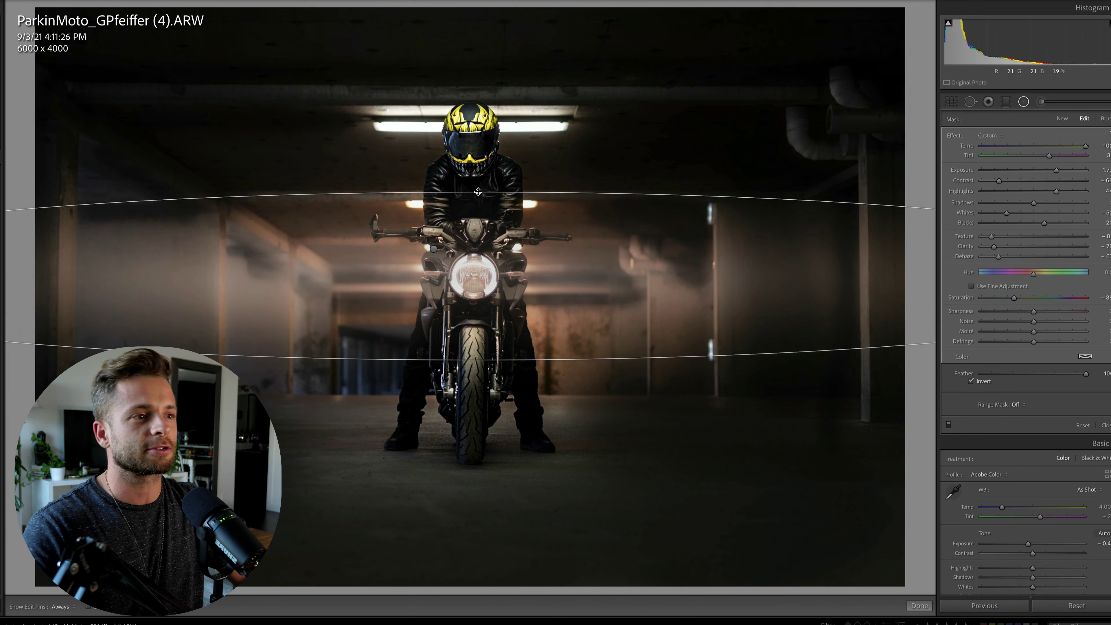
left_click_drag(478, 191, 478, 172)
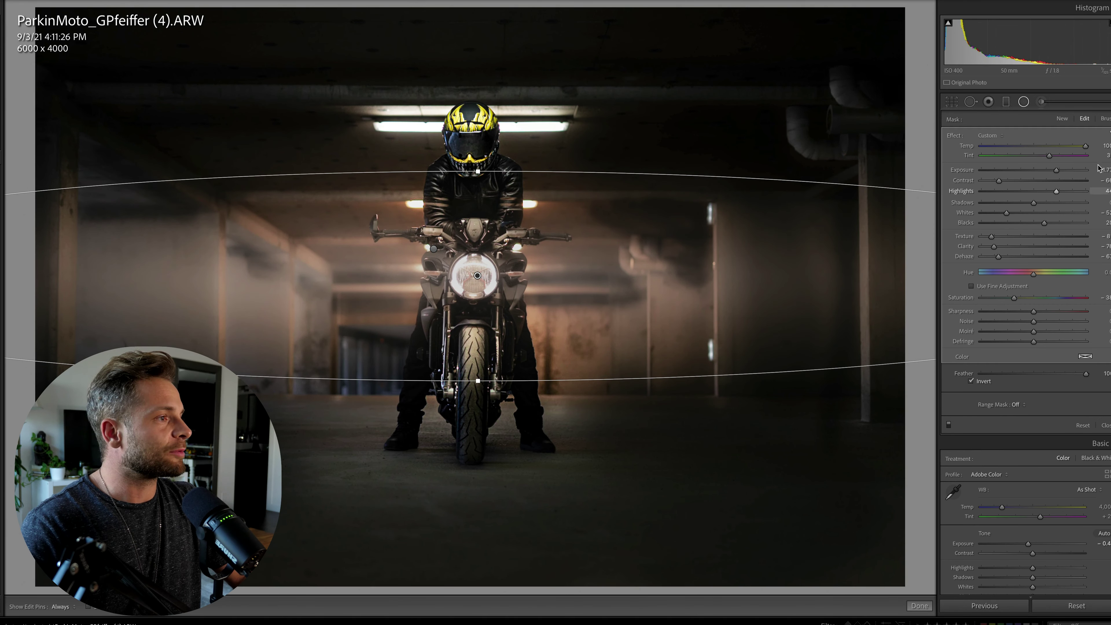
Step: Collapse the glow's effect sliders to a single Amount and lower it to soften the glow
left_click(1110, 134)
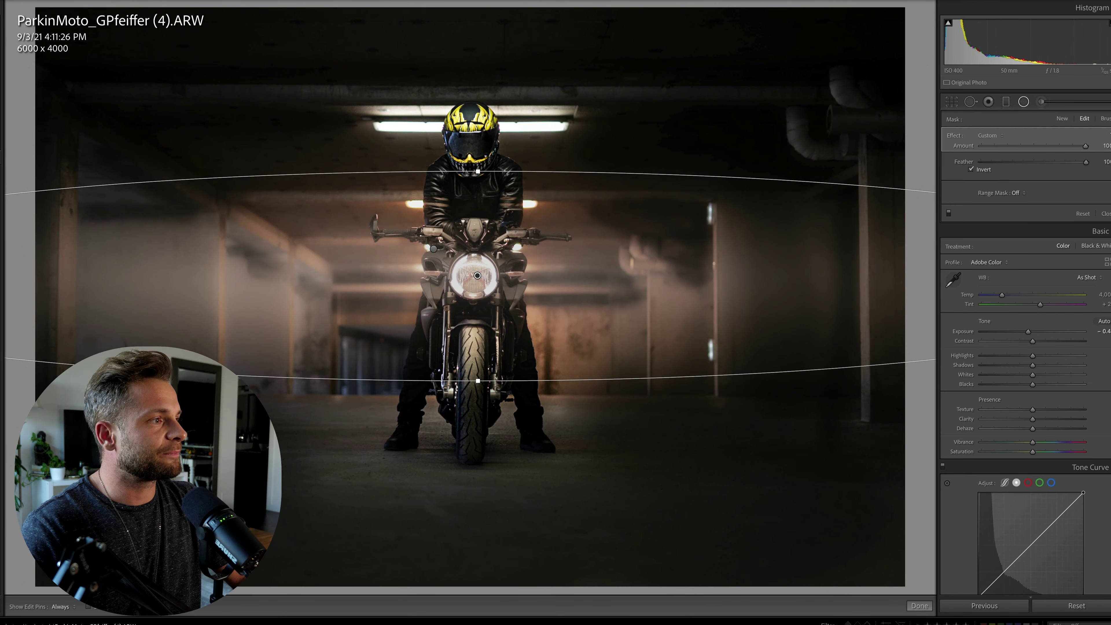
mouse_move(1040, 146)
left_mouse_down()
mouse_move(1013, 143)
mouse_move(1065, 148)
mouse_move(1046, 148)
left_mouse_up()
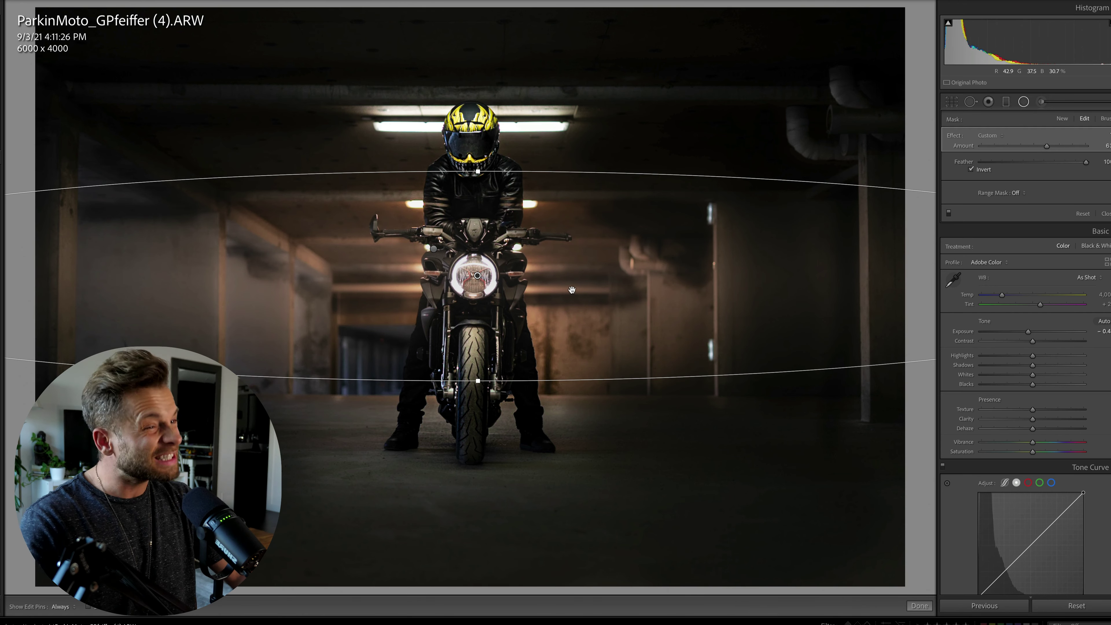
key("Delete")
key("ctrl+z")
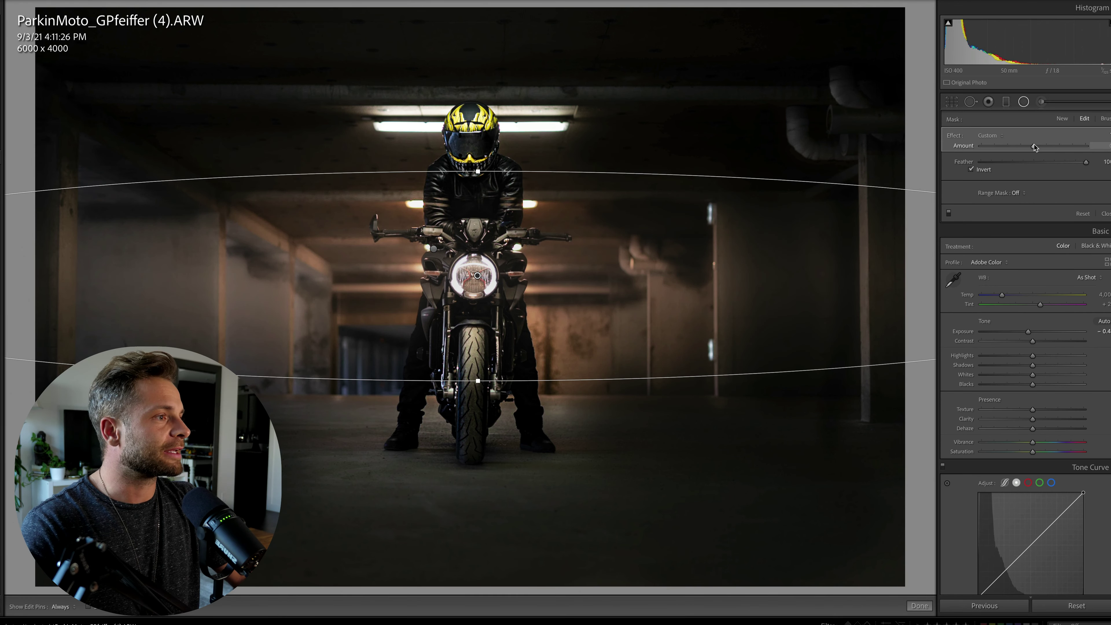
left_click_drag(1026, 147, 1023, 147)
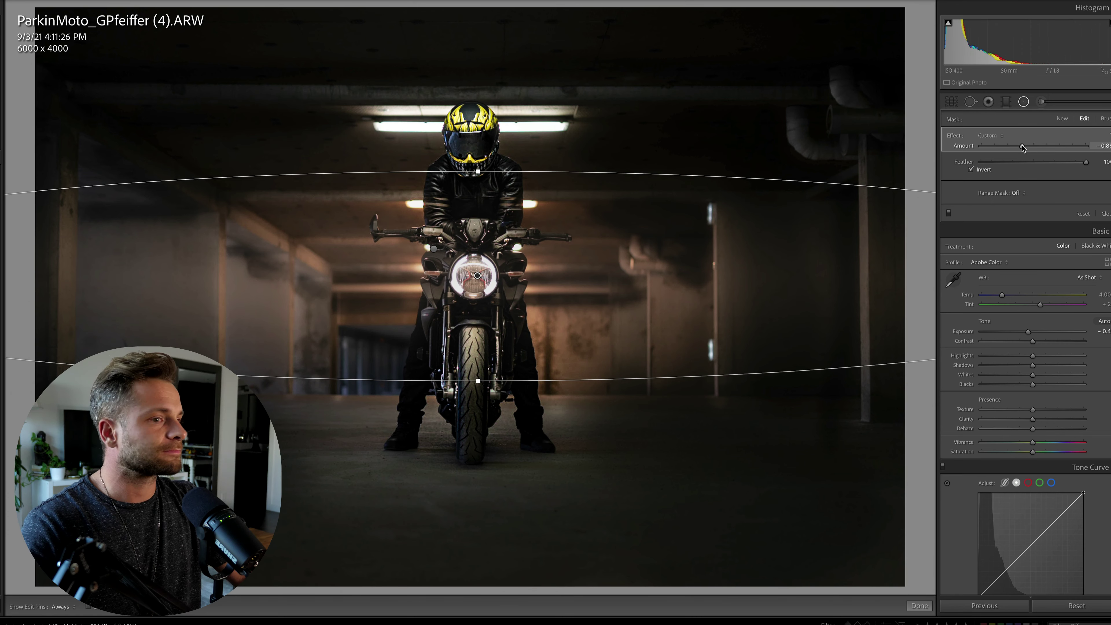
Step: Duplicate the radial glow and reshape the copy into a thin band through the headlight
right_click(542, 303)
left_click(552, 306)
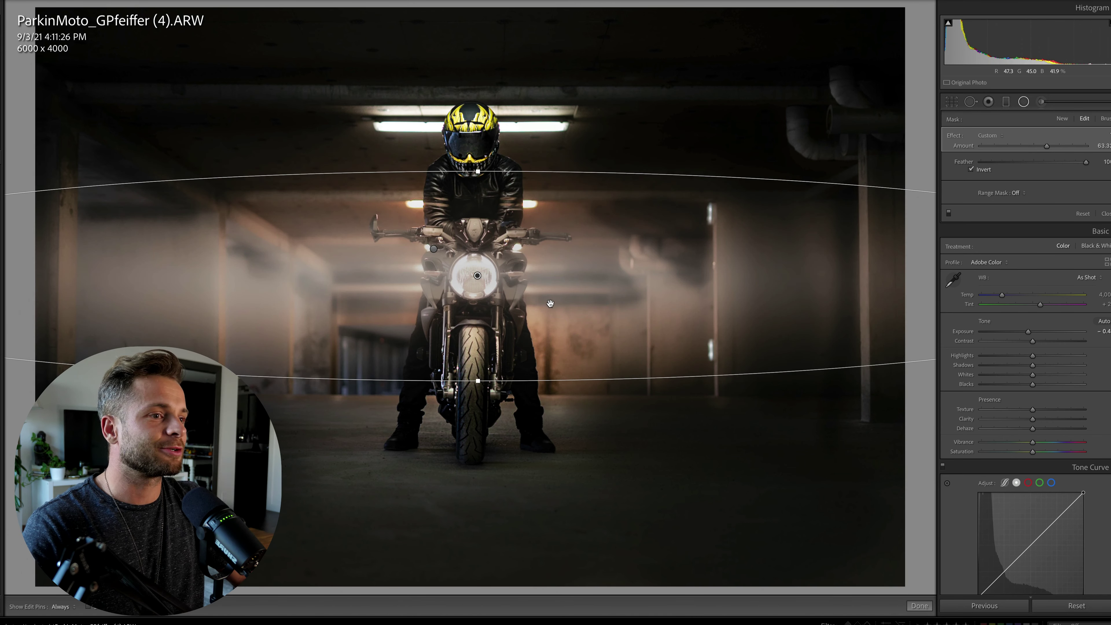
left_click_drag(478, 171, 478, 230)
left_click_drag(399, 291, 526, 291)
left_click_drag(250, 290, 568, 290)
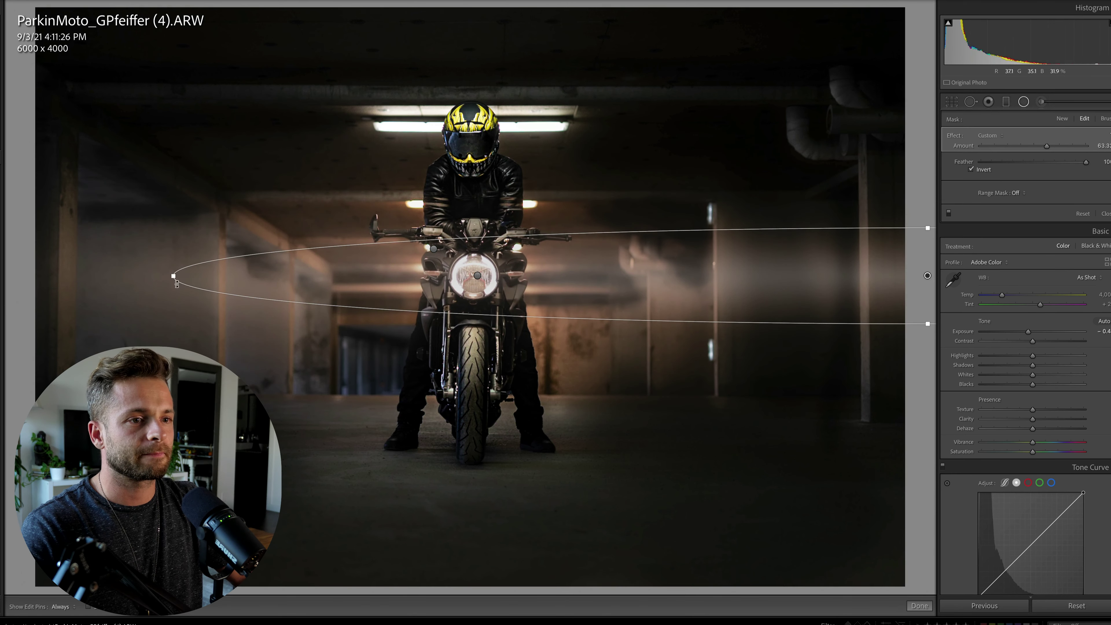
left_click_drag(171, 278, 395, 287)
left_click_drag(646, 287, 231, 287)
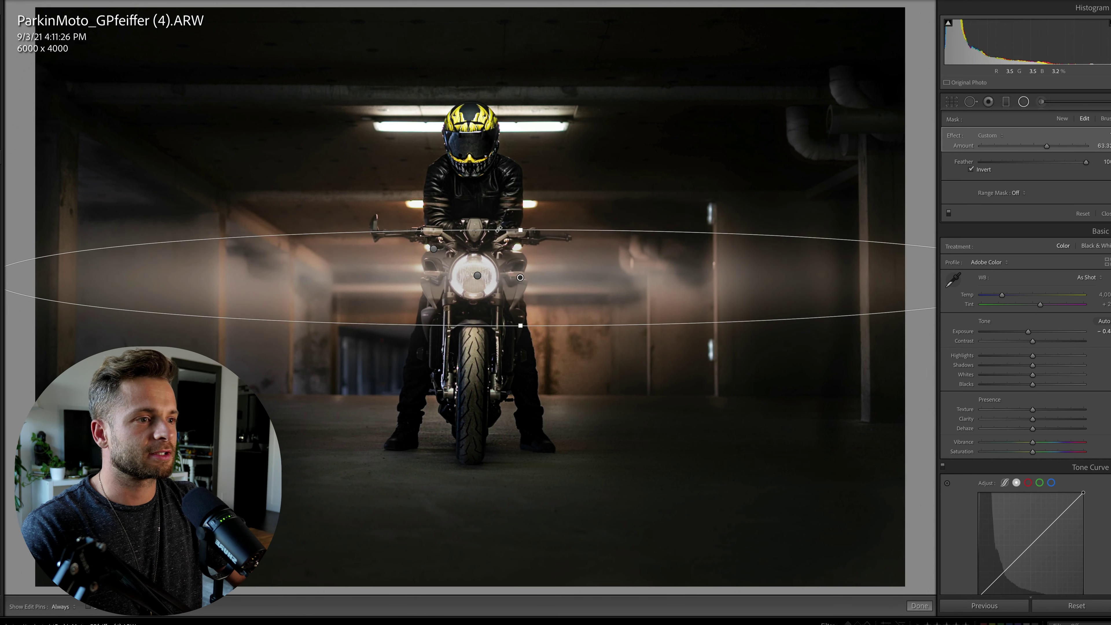
left_click_drag(522, 231, 518, 243)
Step: Boost the thin band's saturation, cool its temperature and ease its exposure to about 0.85
left_click(1110, 135)
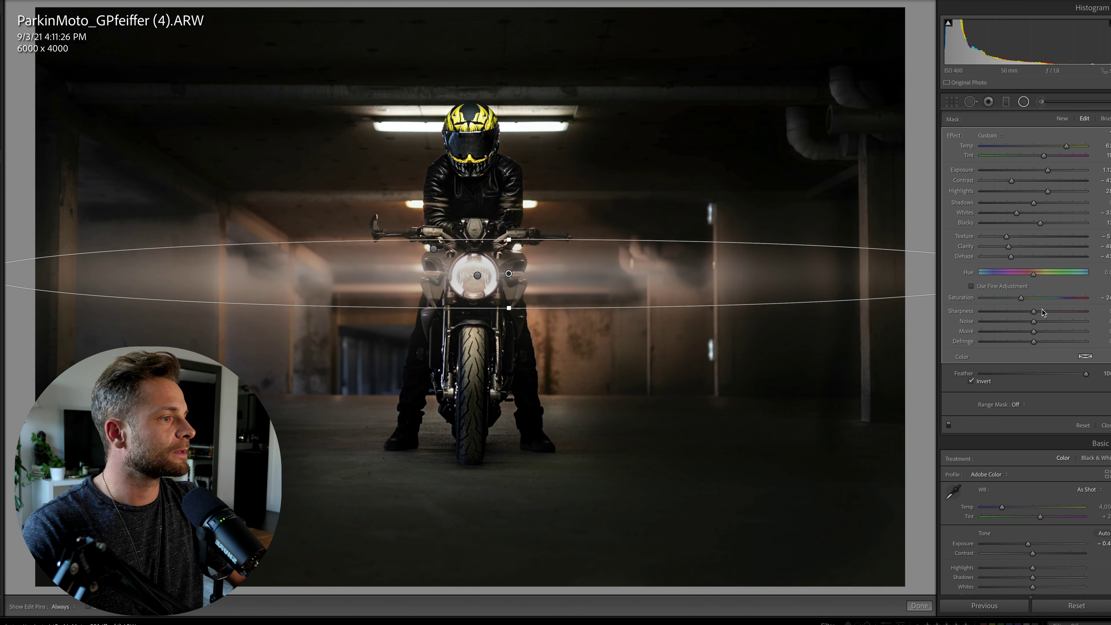
left_click(1047, 298)
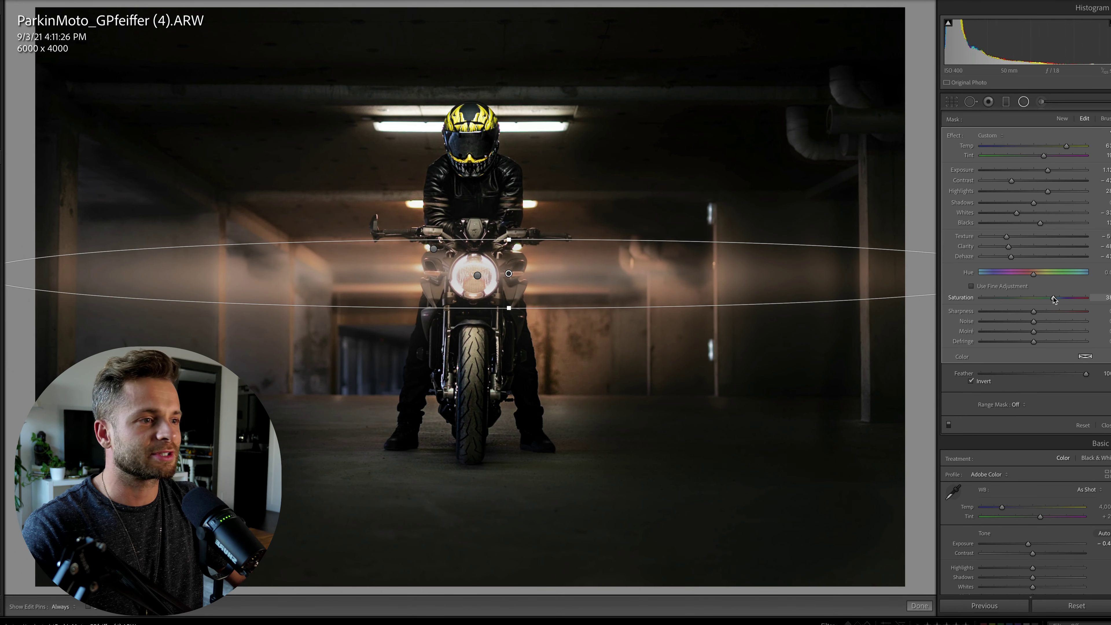
left_click_drag(1053, 299, 1048, 299)
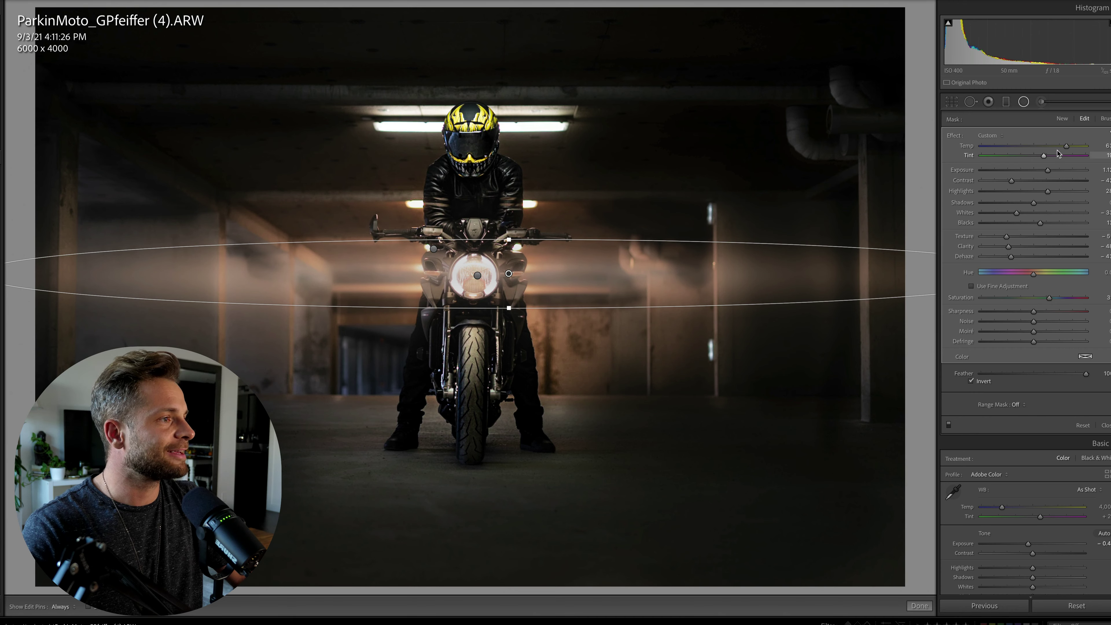
left_click(1047, 146)
left_click_drag(1047, 169, 1025, 202)
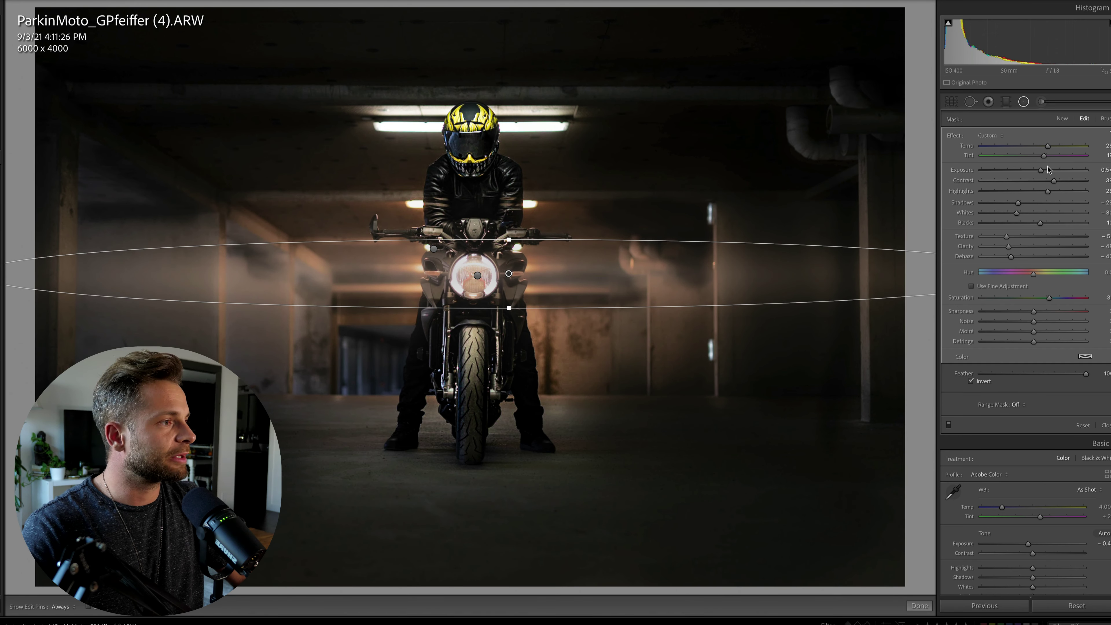
left_click_drag(1041, 171, 1046, 172)
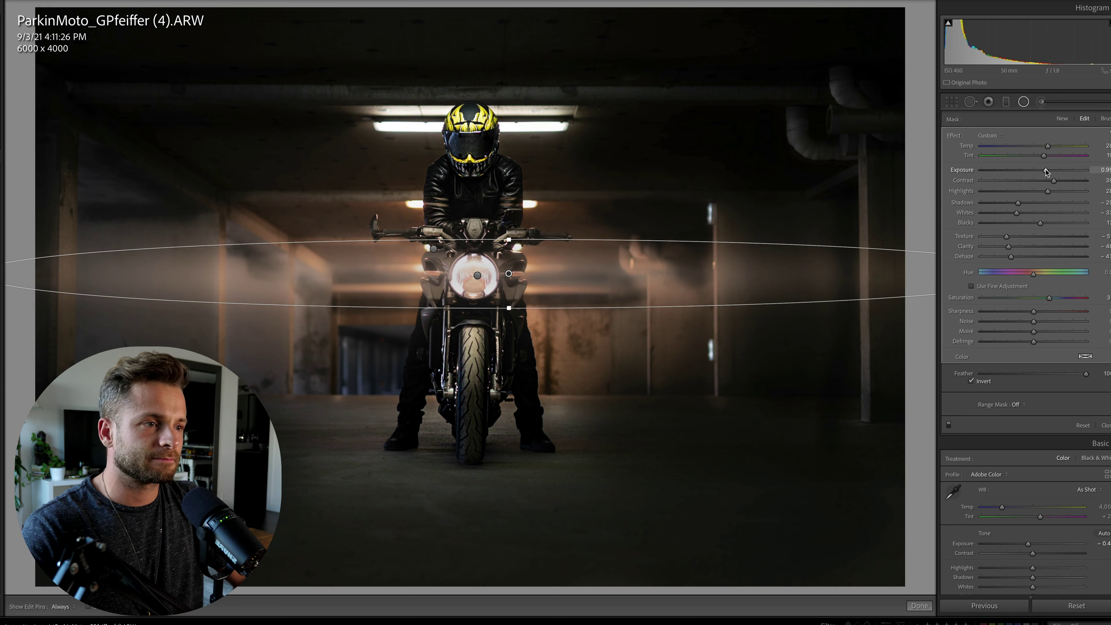
right_click(464, 284)
Step: Duplicate the thin band and reshape the copy into a flat streak spanning the frame
left_click(481, 290)
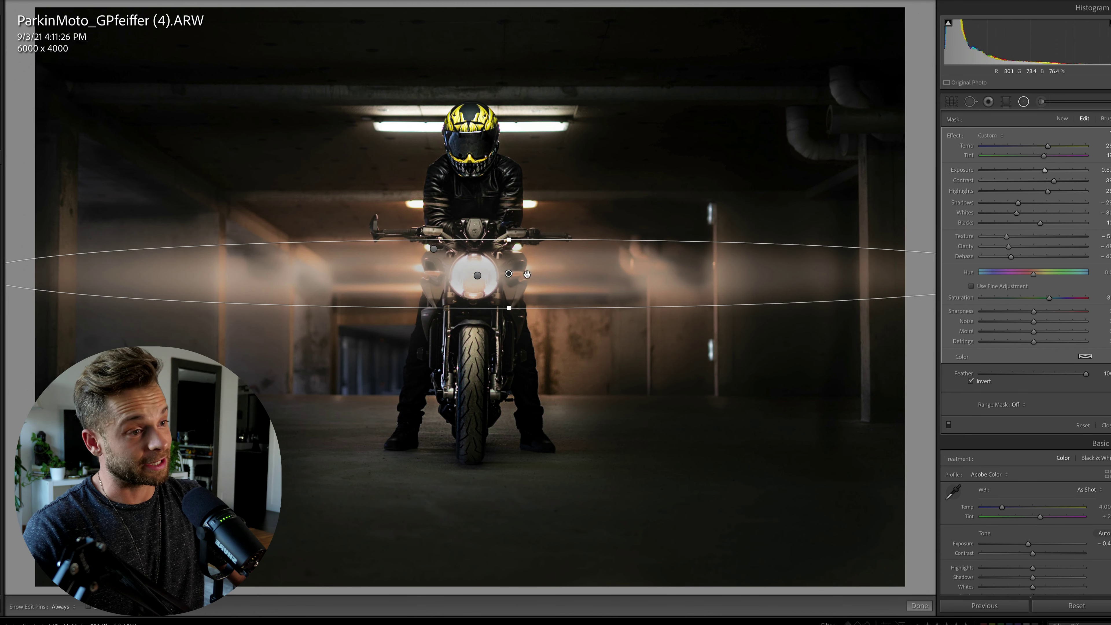
left_click_drag(508, 240, 510, 260)
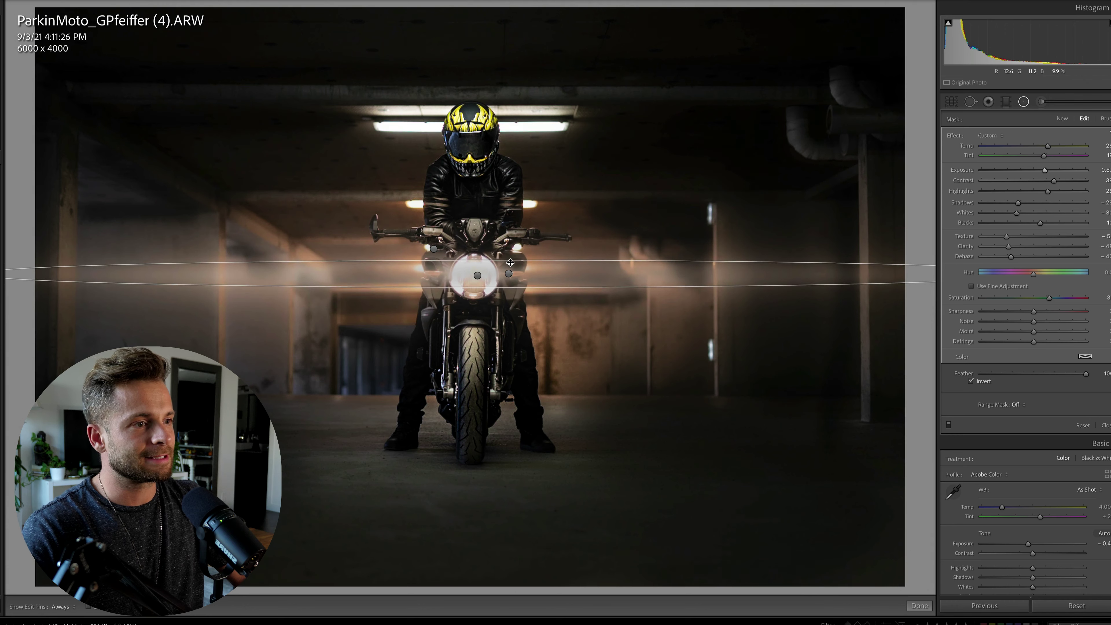
left_click_drag(201, 278, 221, 280)
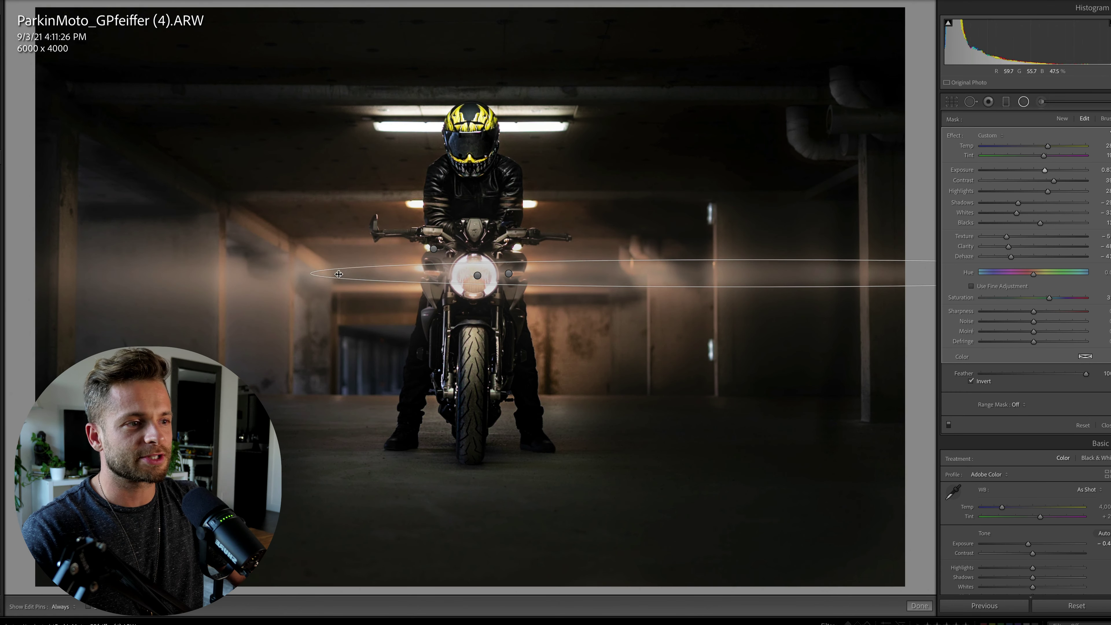
left_click_drag(650, 270, 385, 270)
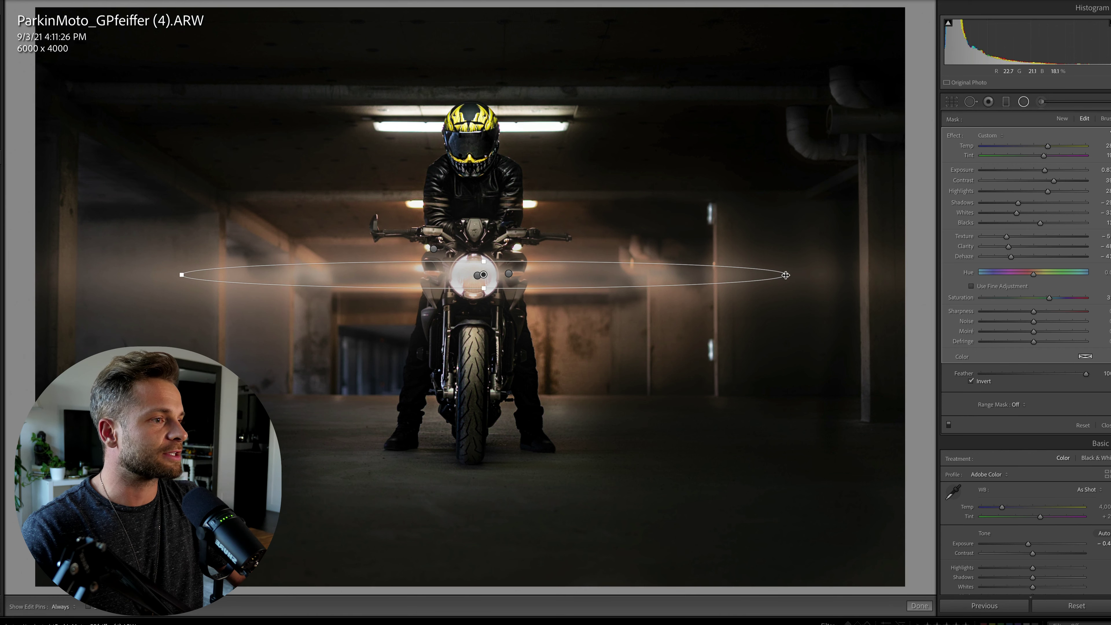
left_click_drag(785, 275, 935, 274)
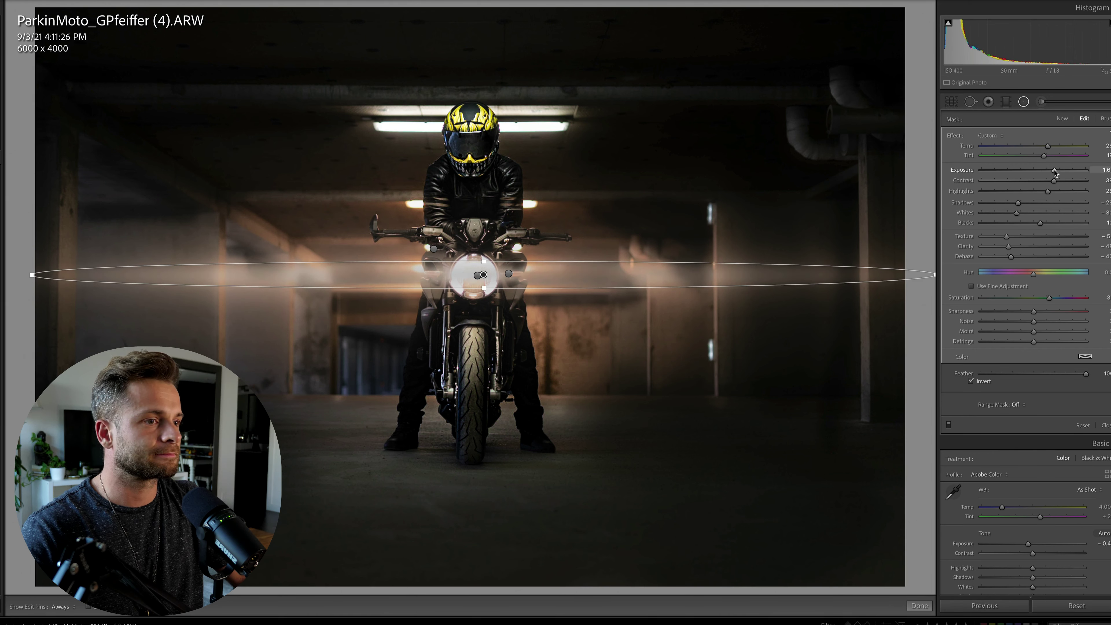
Step: Brighten the new streak with Whites near 43, a cooler temperature, more saturation and slightly thinner shape
left_click_drag(1051, 174, 1076, 176)
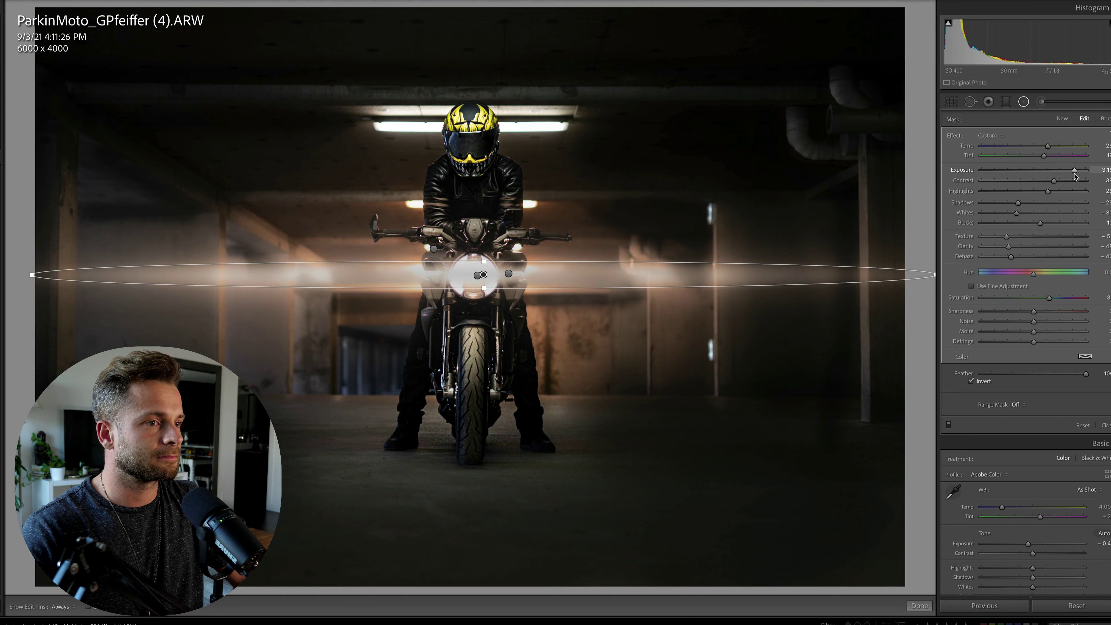
left_click(1054, 213)
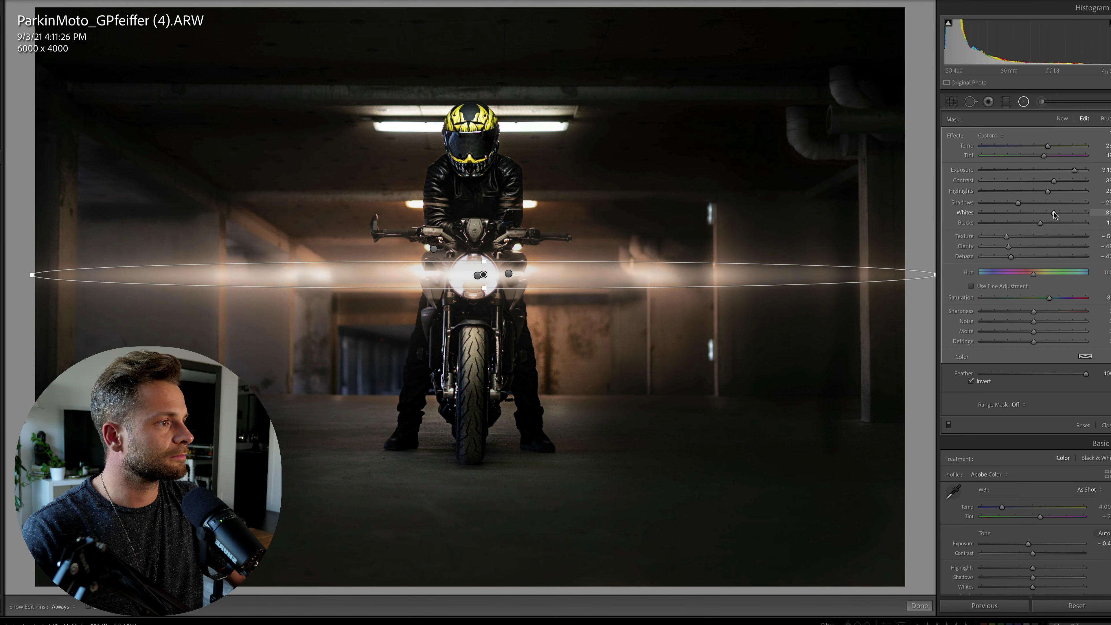
mouse_move(1054, 213)
left_mouse_down()
mouse_move(1038, 214)
mouse_move(1055, 213)
left_mouse_up()
left_click(1040, 146)
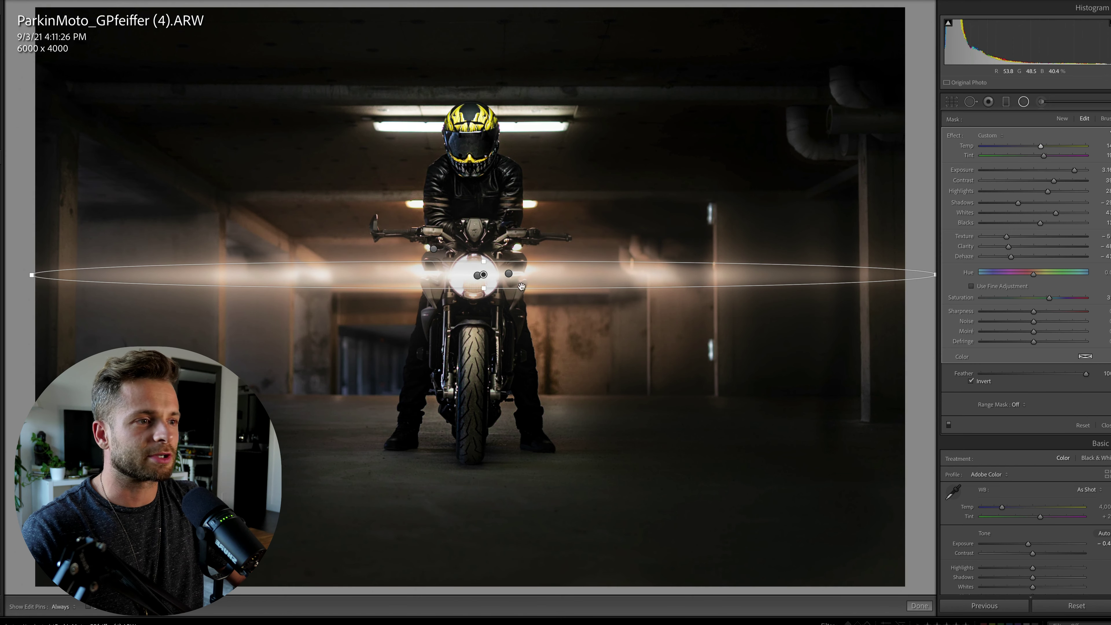
left_click_drag(486, 289, 486, 286)
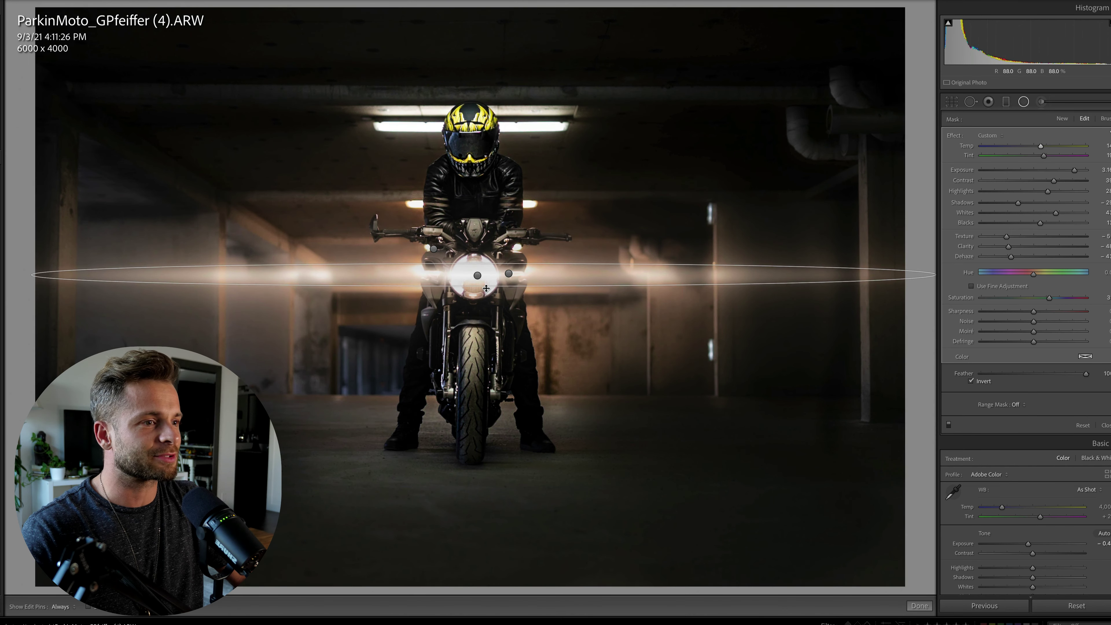
left_click_drag(1049, 298, 1035, 276)
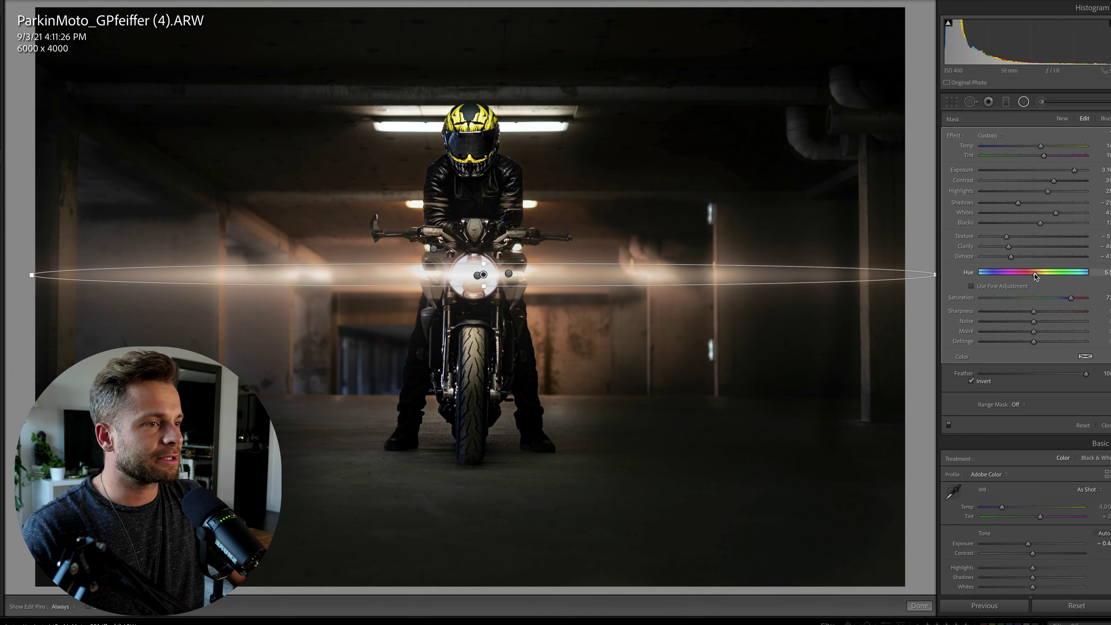
right_click(595, 280)
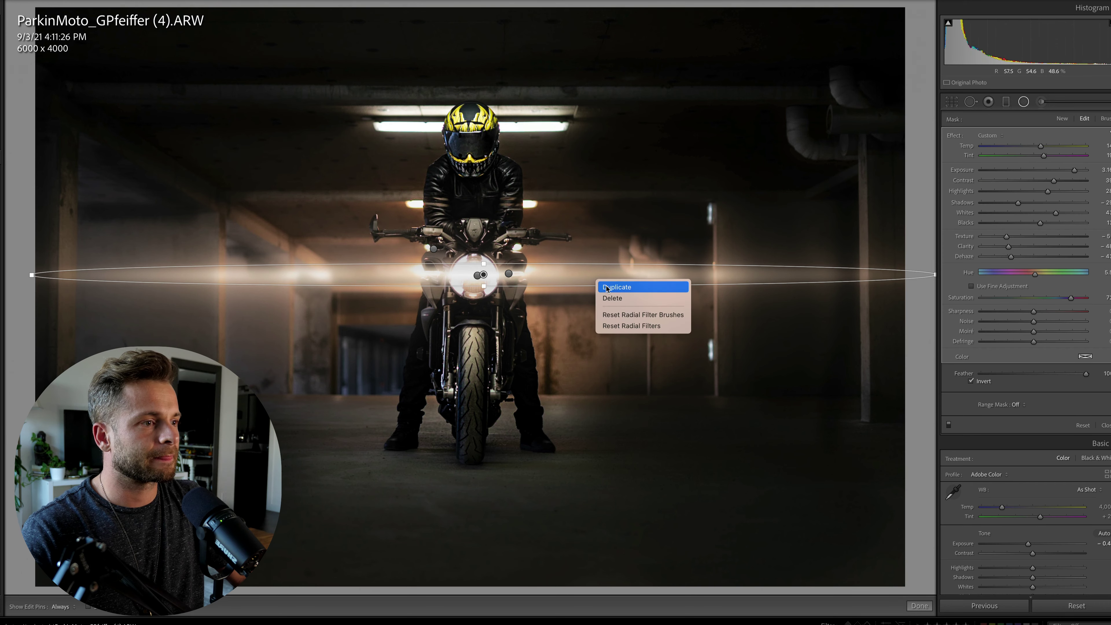
Step: Duplicate the glow band and reshape the copy into a shorter, taller oval around the headlight
left_click(614, 286)
left_click_drag(484, 286, 484, 280)
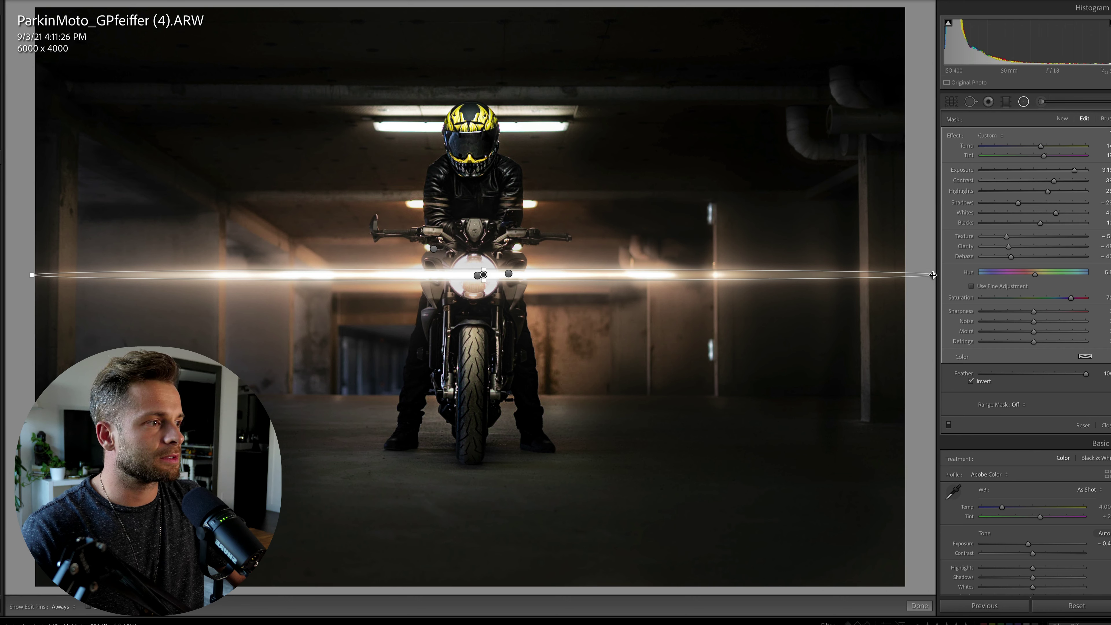
left_click_drag(932, 275, 650, 274)
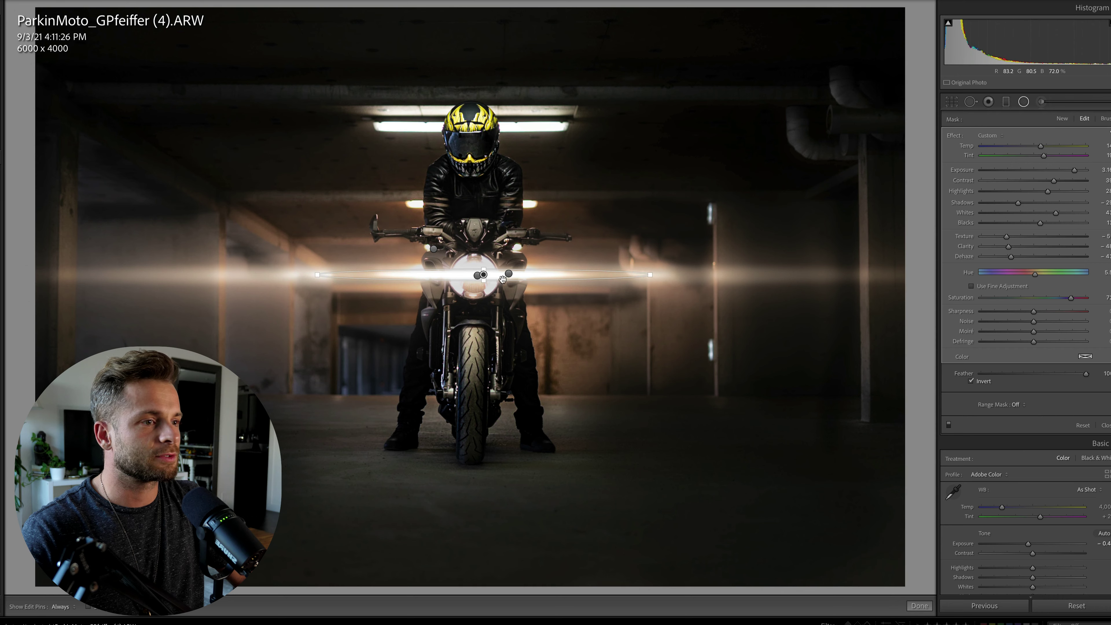
left_click_drag(484, 280, 459, 274)
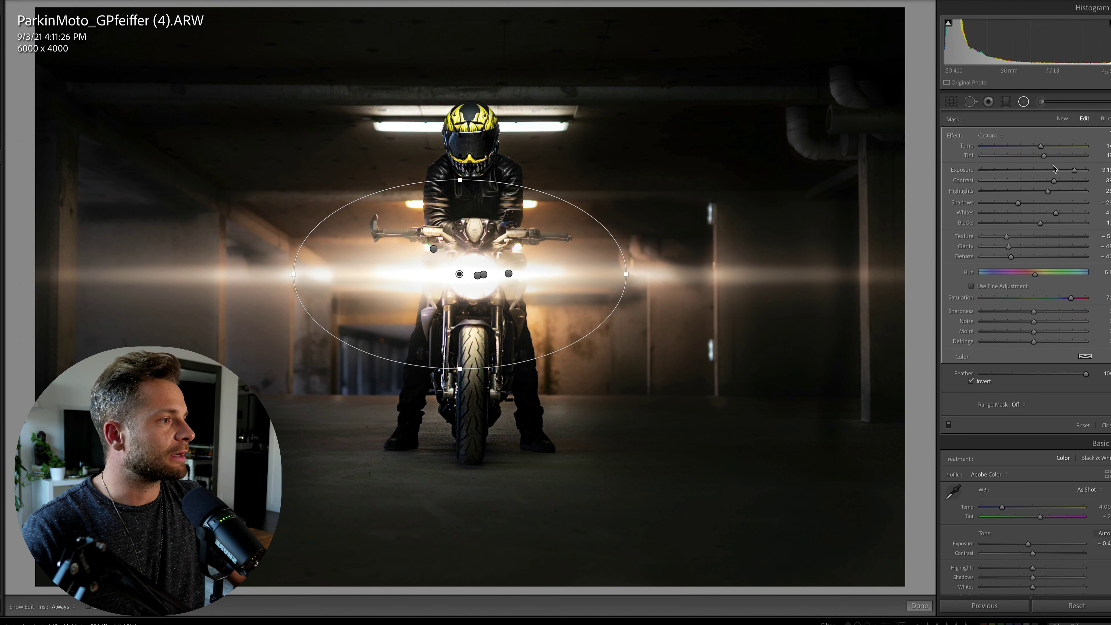
Step: Set the oval glow's Amount to about 39, nudge it right, and drop global exposure to −1.39
left_click(1110, 133)
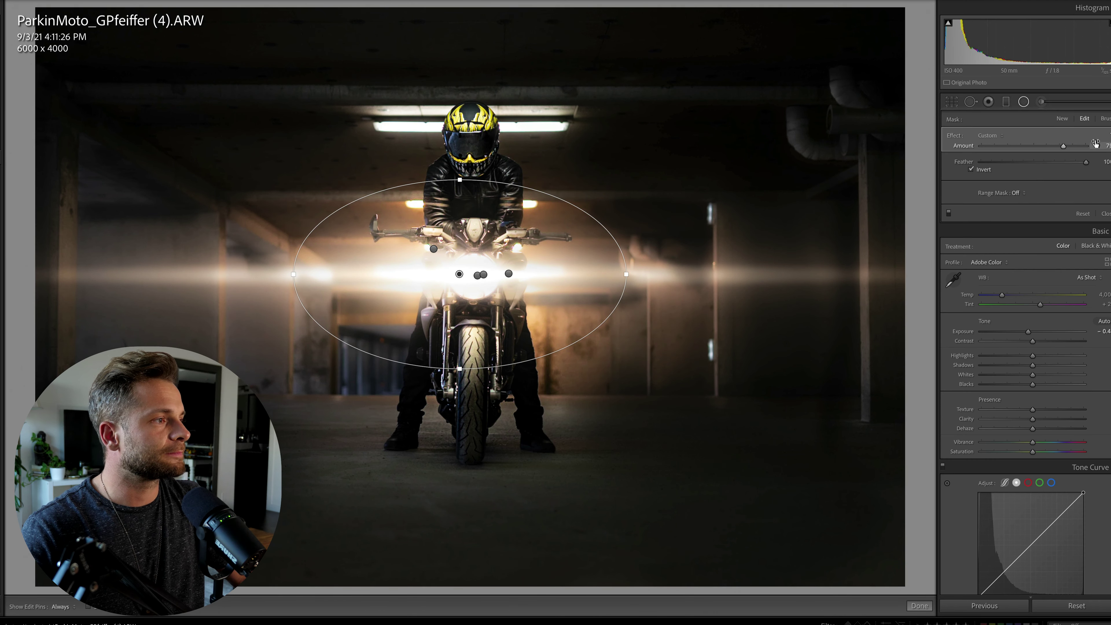
left_click_drag(1032, 146, 1021, 144)
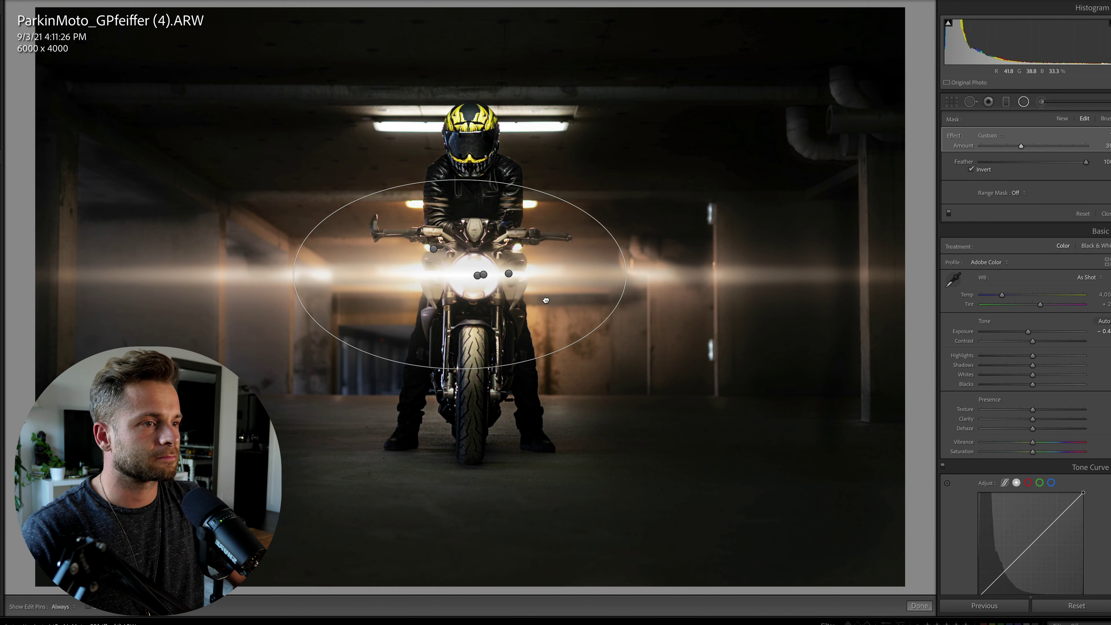
left_click_drag(546, 301, 558, 300)
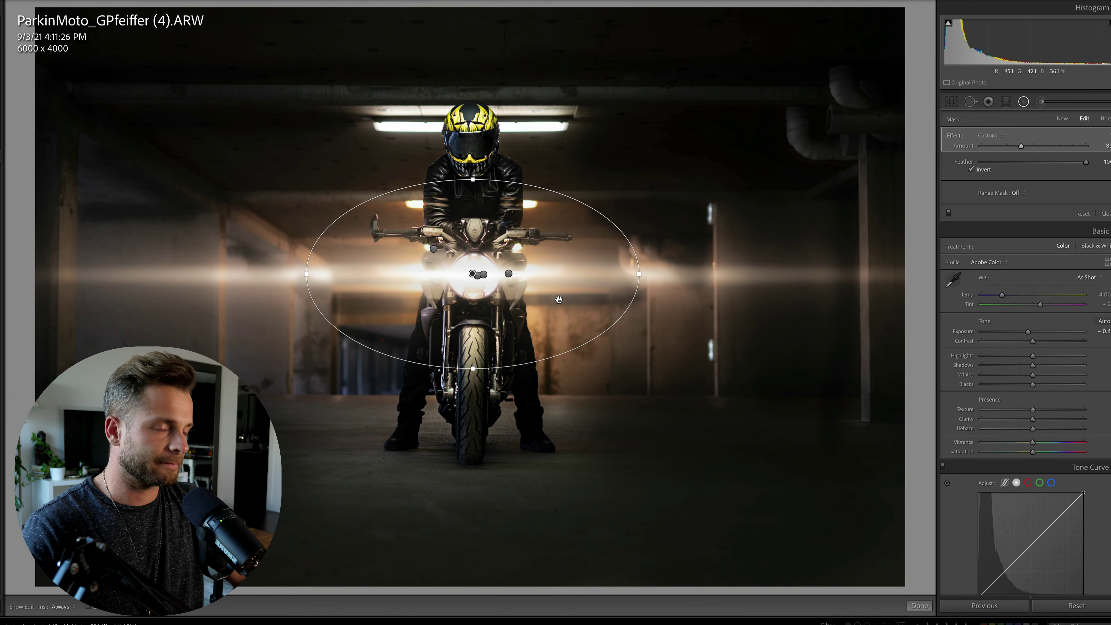
key("shift+m")
key("shift+minus")
key("shift+minus")
key("shift+minus")
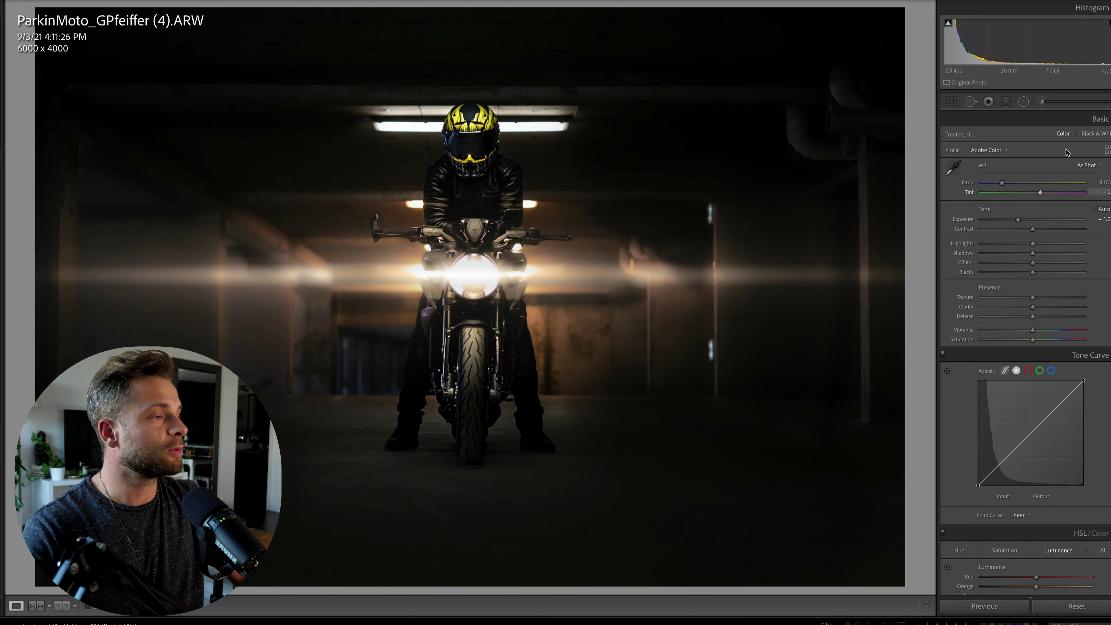
Step: Dim the wide streak mask's exposure to 0.57, then briefly reset and restore the develop settings
left_click(1023, 102)
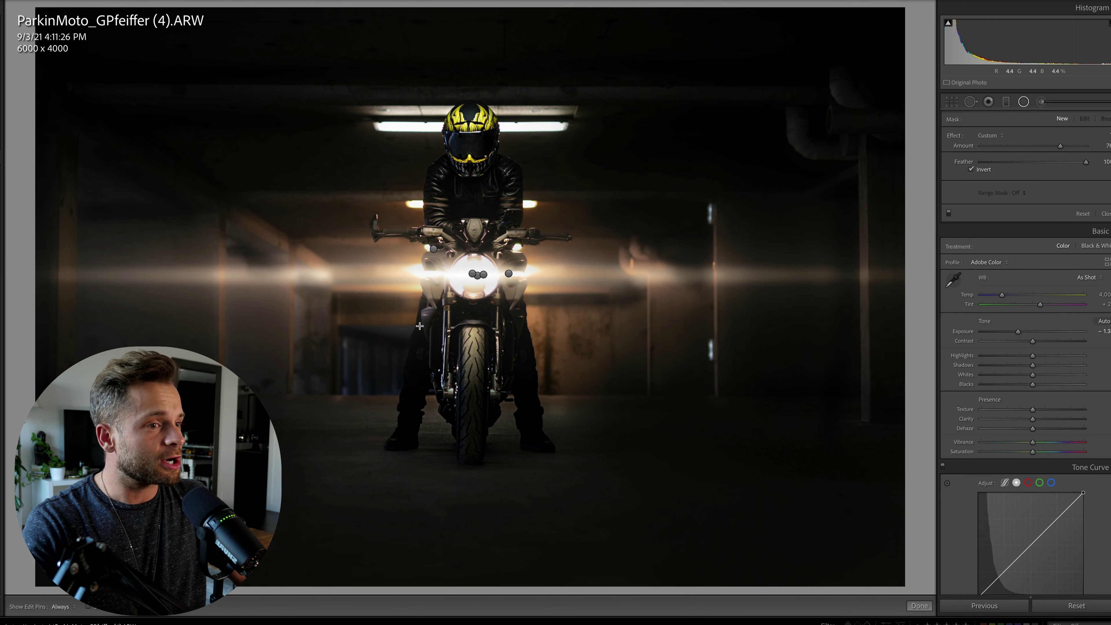
left_click(508, 275)
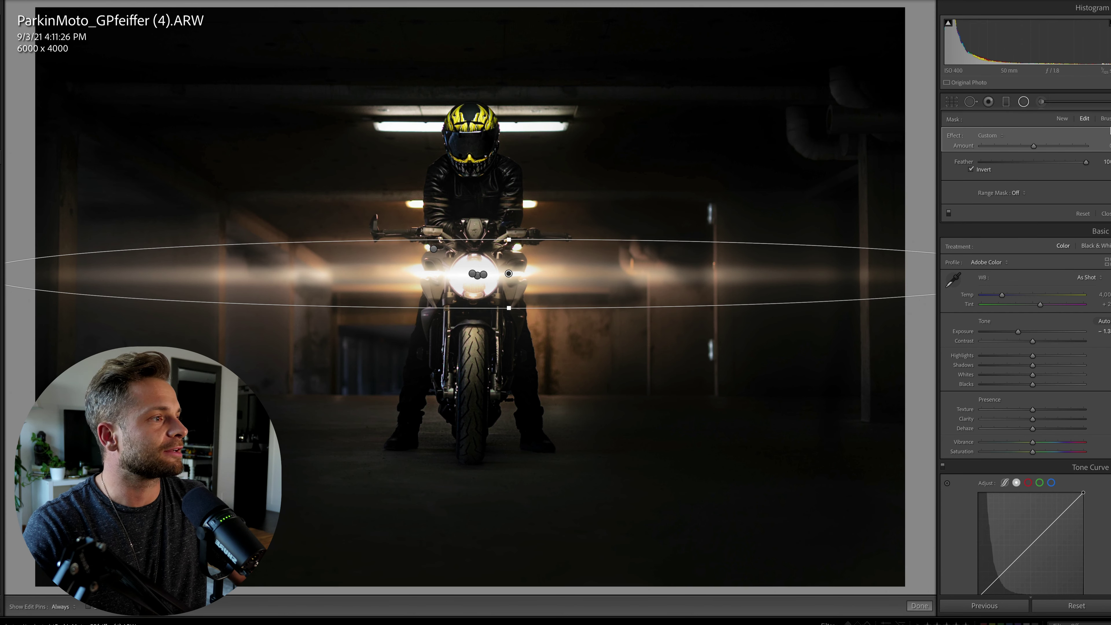
left_click(1109, 135)
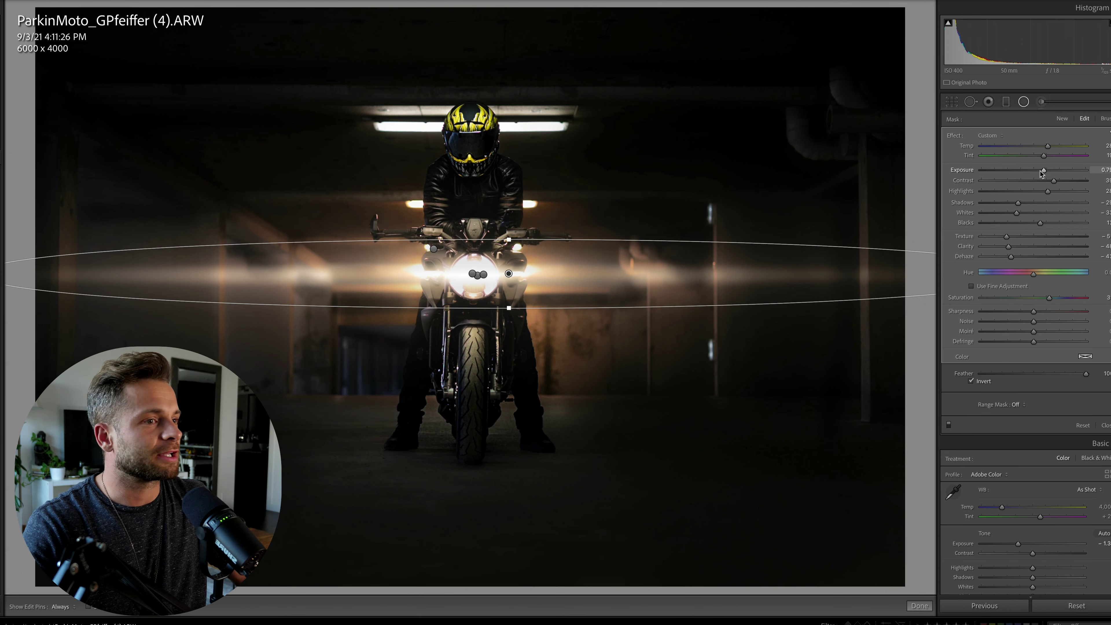
left_click_drag(1041, 171, 1040, 172)
key("shift+m")
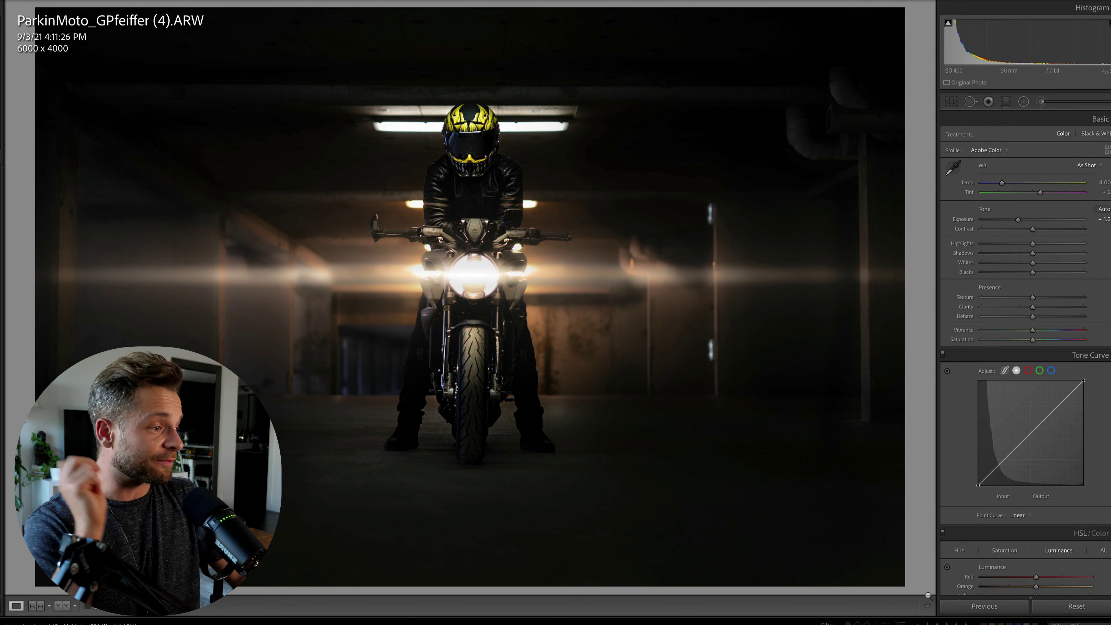
left_click(1065, 607)
key("ctrl+z")
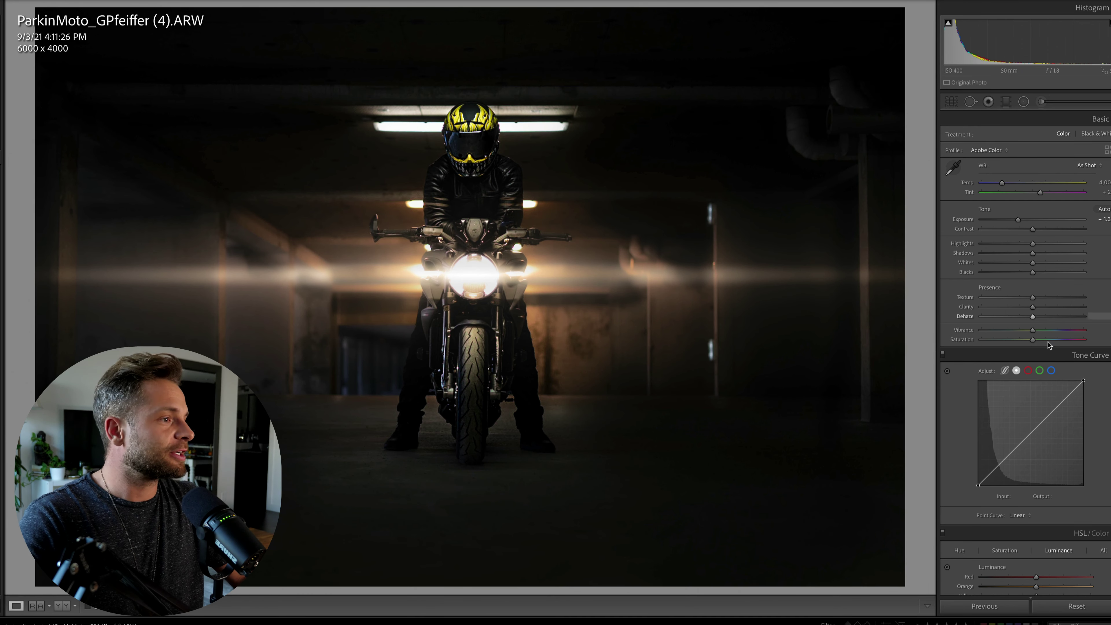
Step: In Color Grading, push Global toward yellow, Shadows toward blue-teal and Highlights slightly pink
scroll(1021, 372, "down", 6)
scroll(1021, 373, "down", 2)
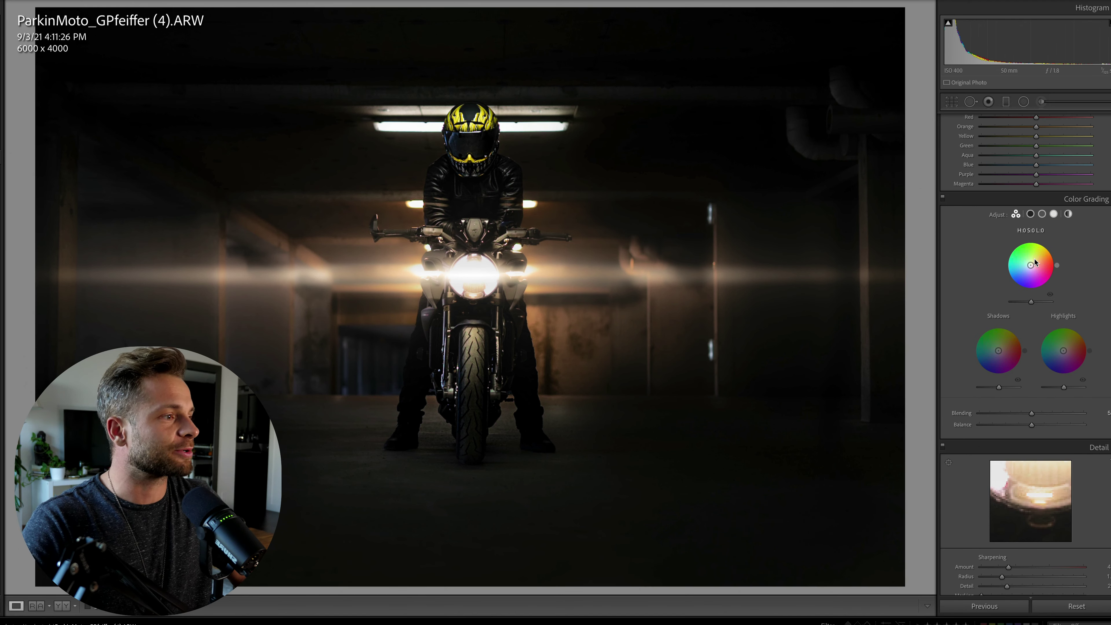
left_click_drag(1035, 263, 1036, 258)
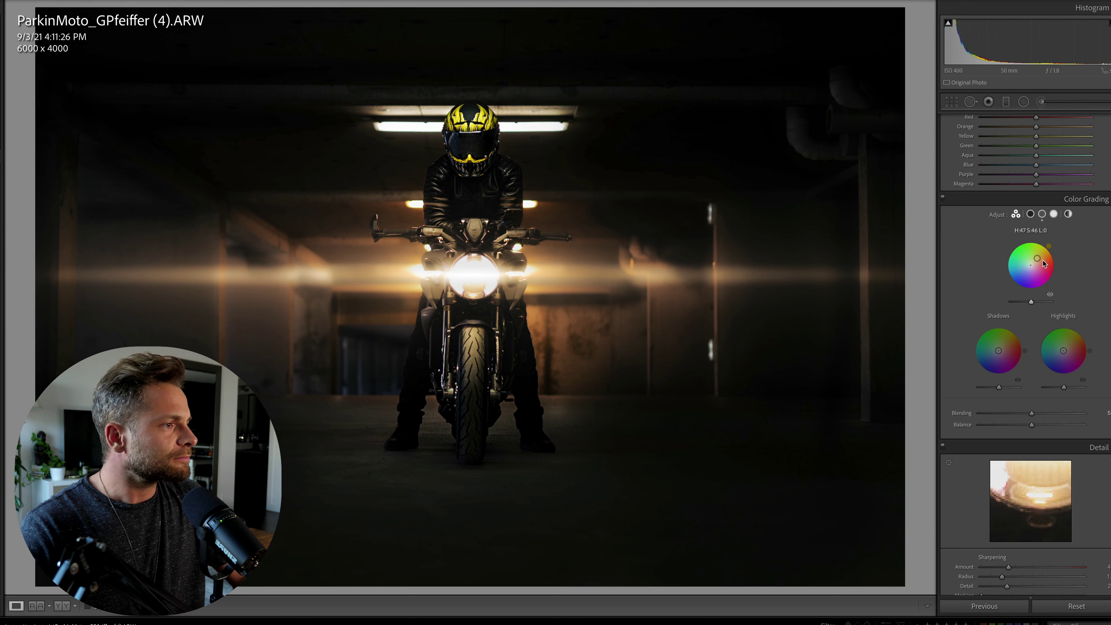
left_click_drag(1001, 358, 997, 358)
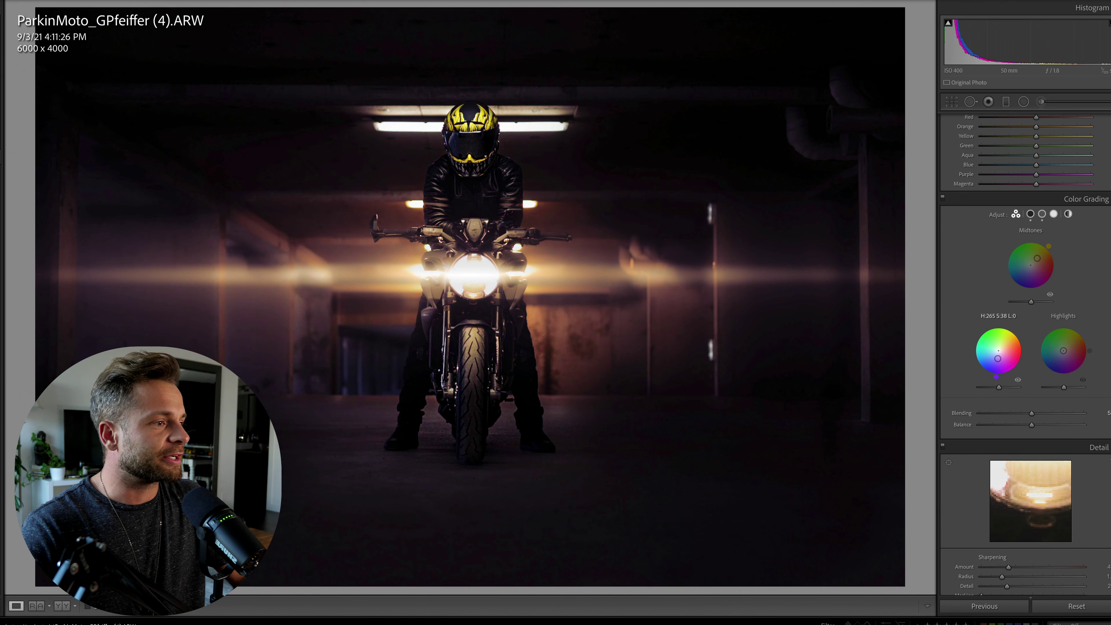
left_click_drag(1063, 351, 1065, 351)
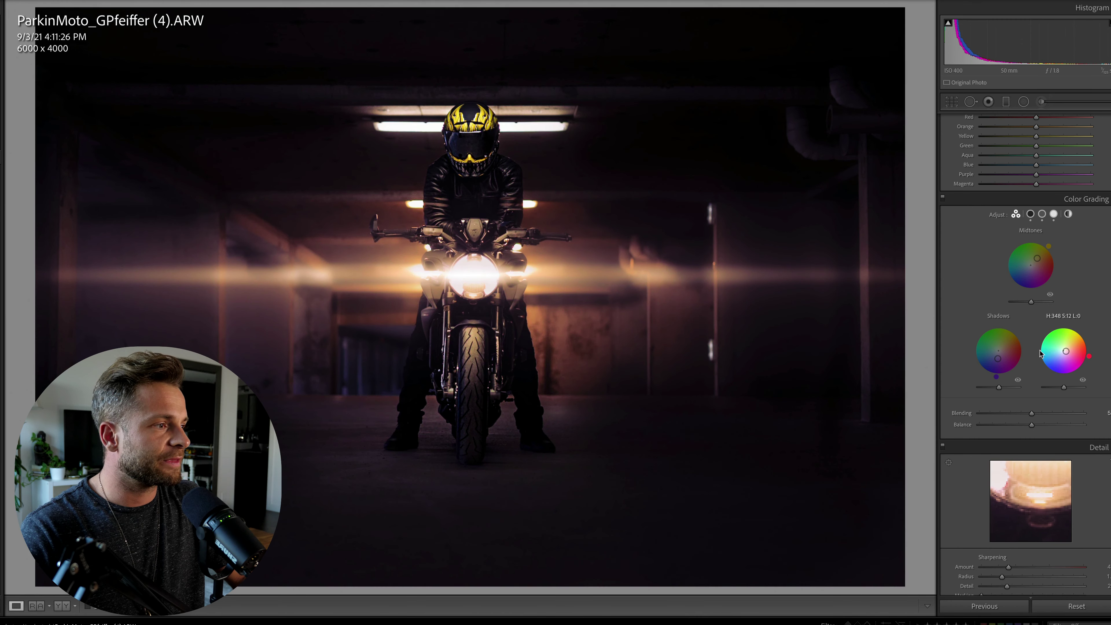
left_click_drag(997, 358, 994, 355)
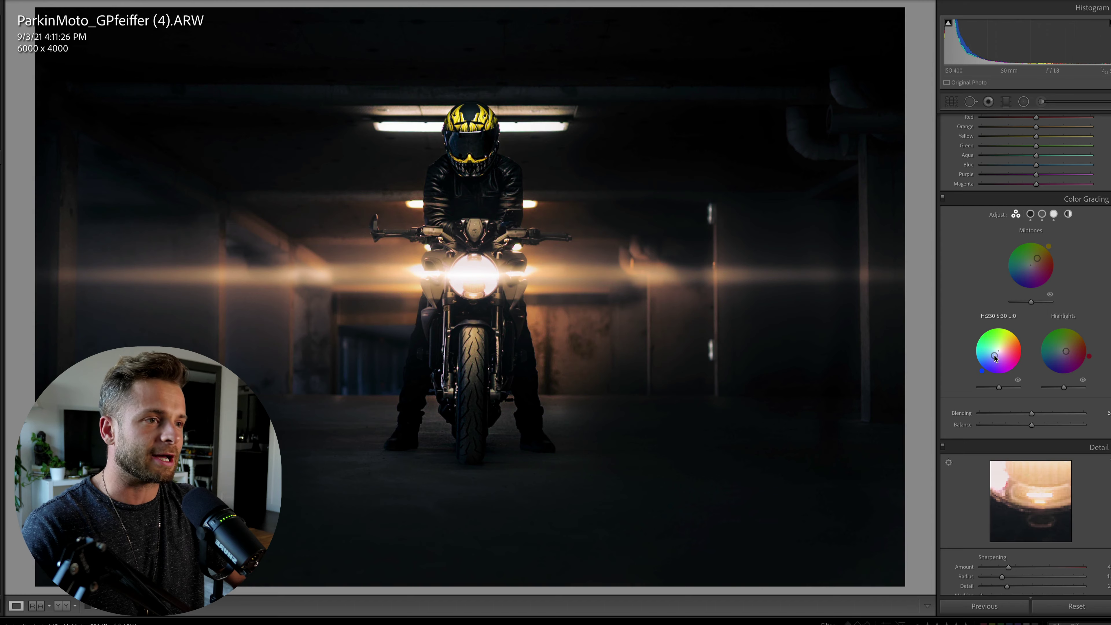
key("backslash")
key("backslash")
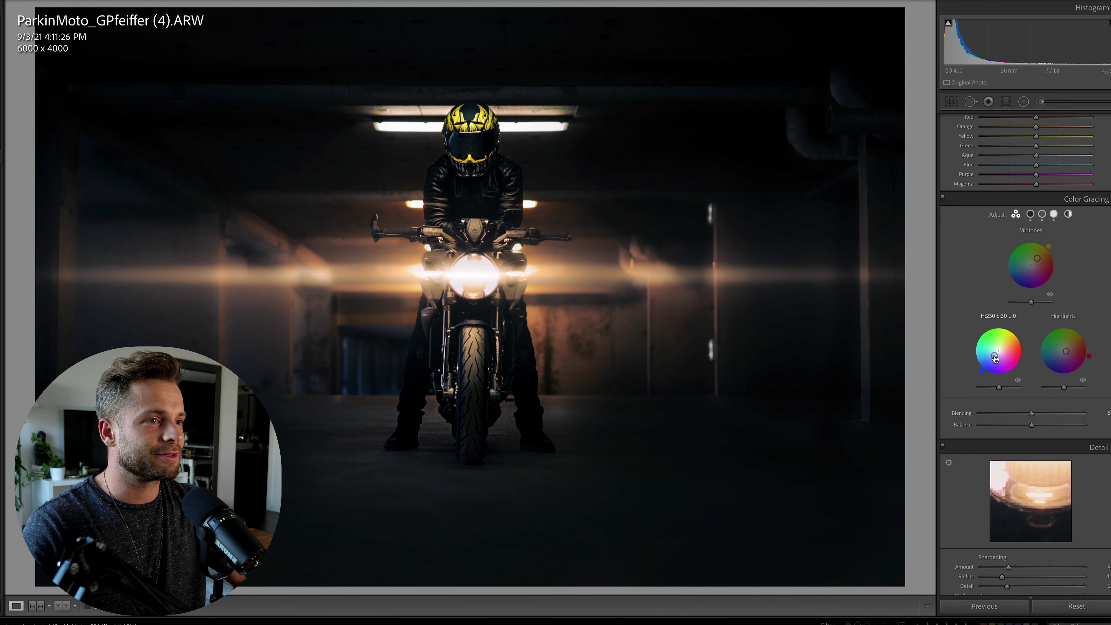
key("backslash")
key("backslash")
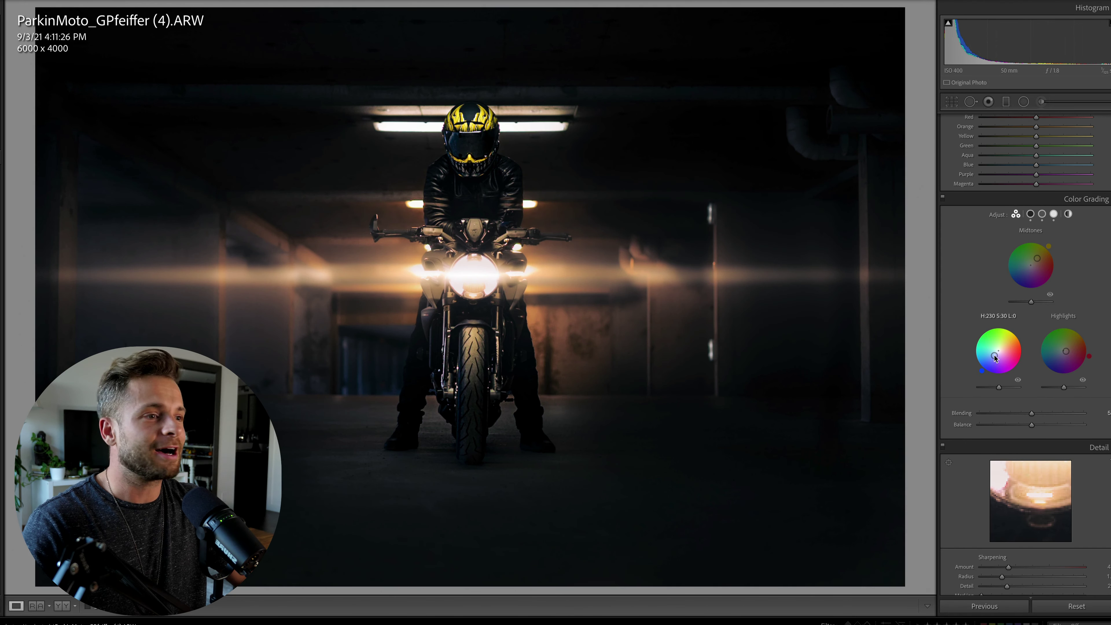
key("backslash")
key("backslash")
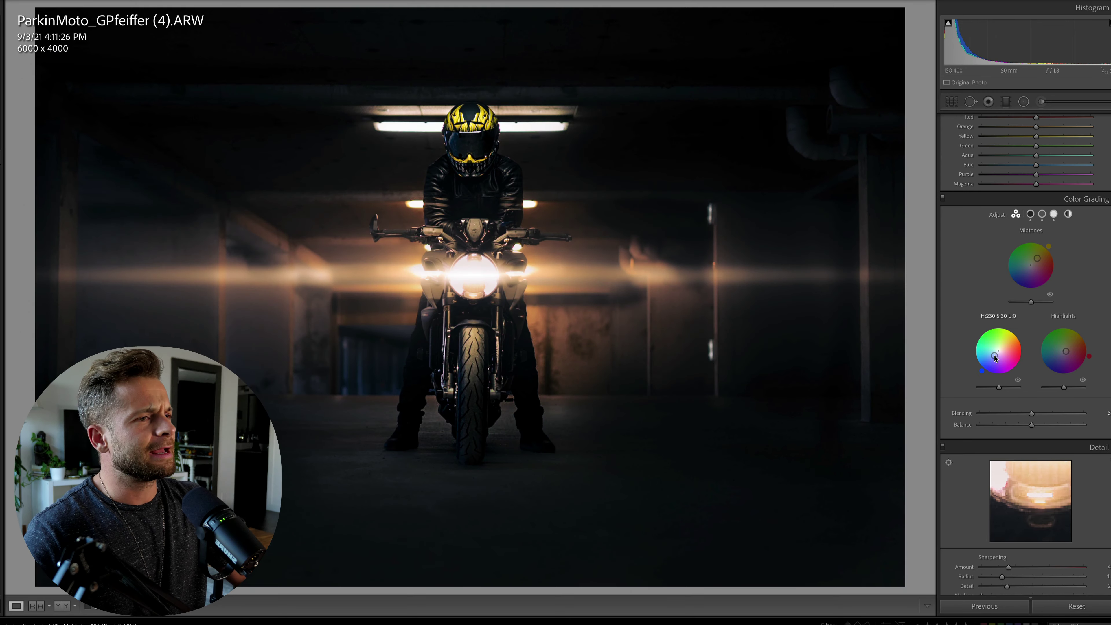
key("backslash")
key("backslash")
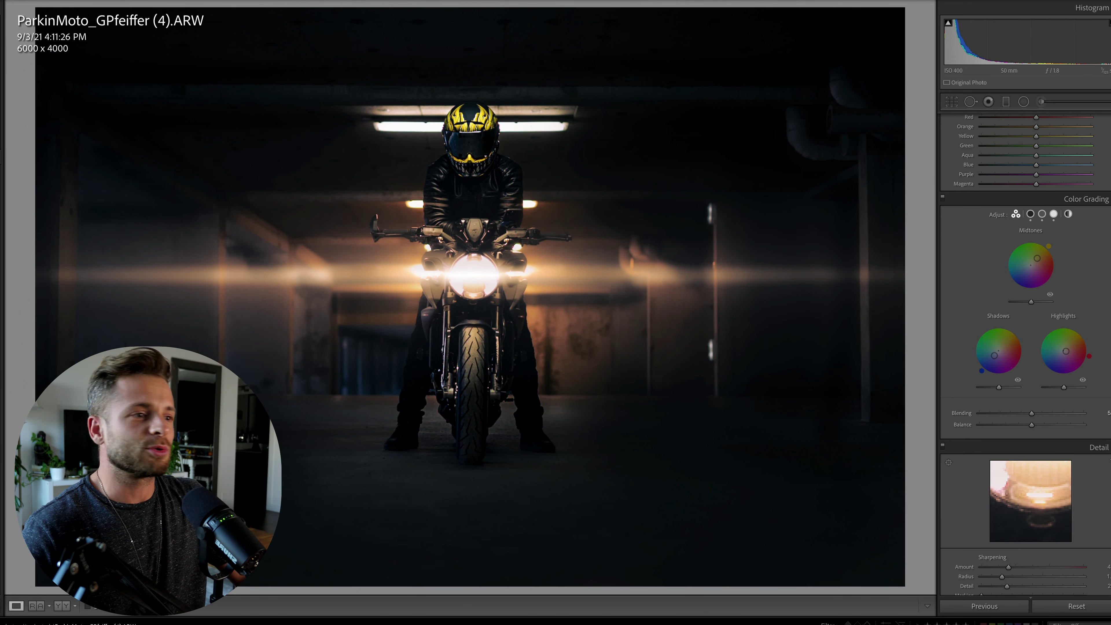